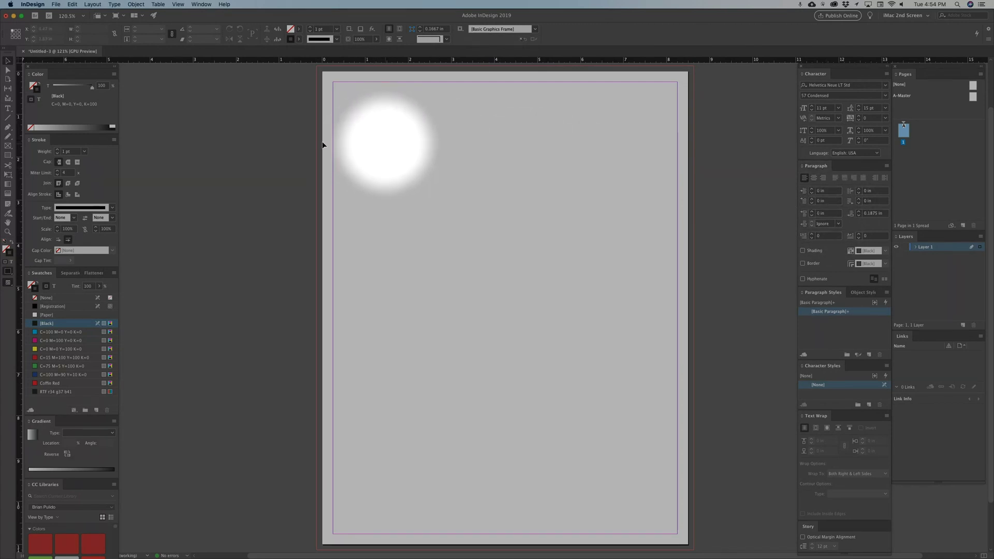
key("Tab")
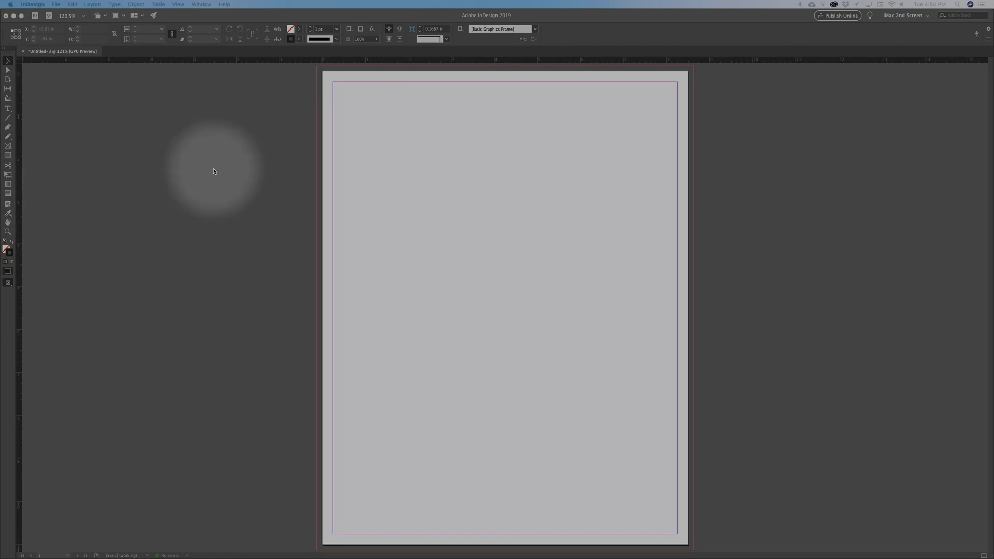
key("Tab")
Draw a text frame from the page's upper-left margin corner and resize it to fill the margins, 8 × 10.5 in
left_click(7, 108)
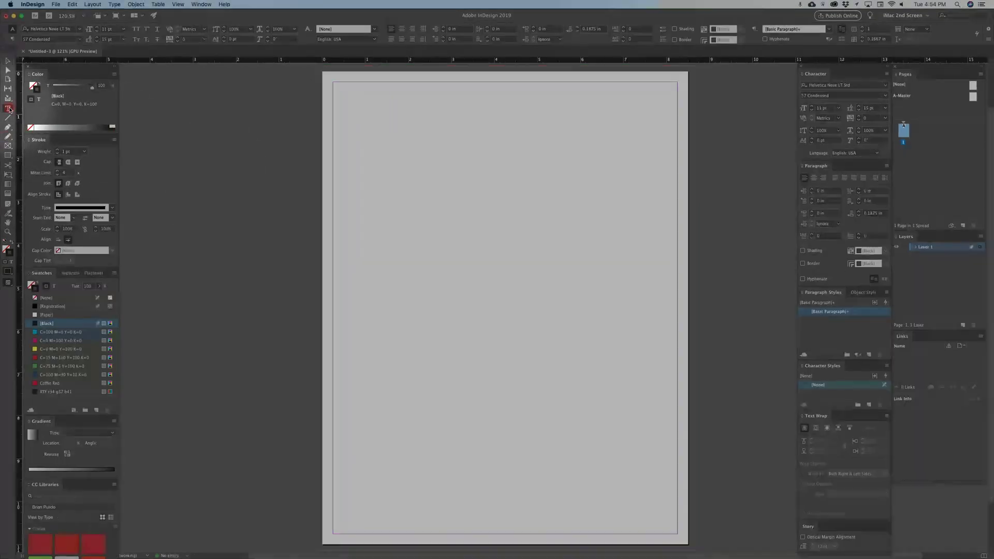
left_click(411, 154)
left_click_drag(437, 159, 440, 160)
left_click(443, 157)
mouse_move(501, 154)
left_mouse_down()
mouse_move(400, 162)
mouse_move(418, 162)
left_mouse_up()
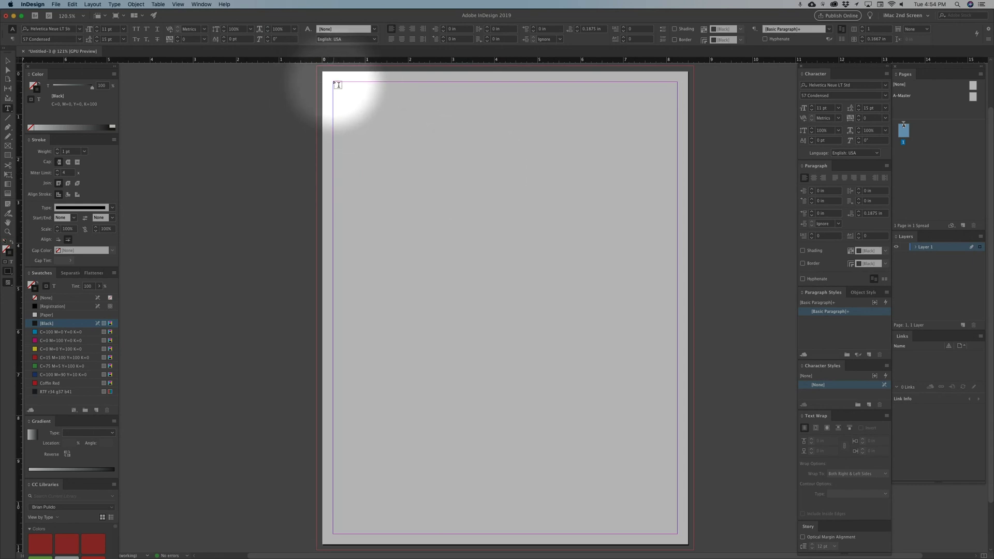
left_click_drag(333, 84, 647, 464)
left_click(443, 173)
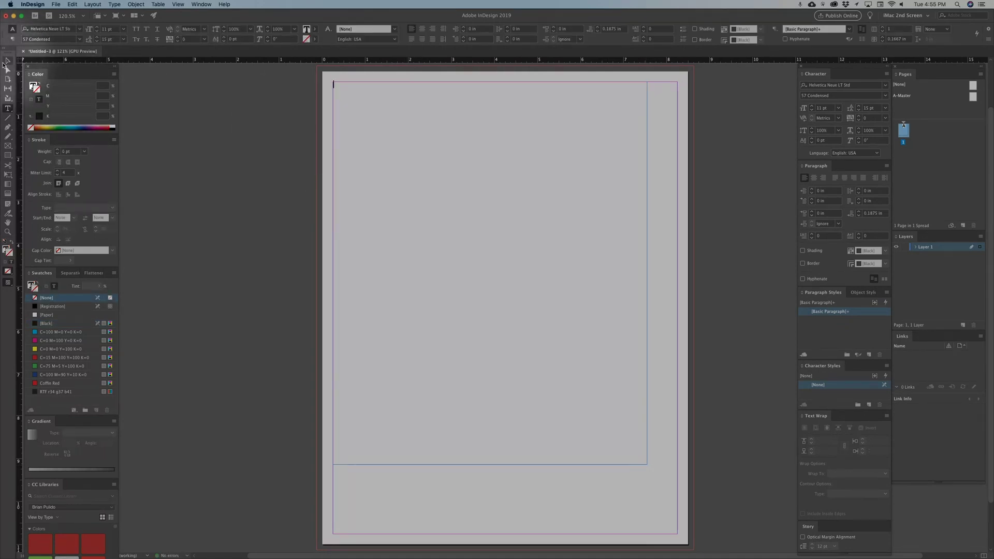
left_click(7, 61)
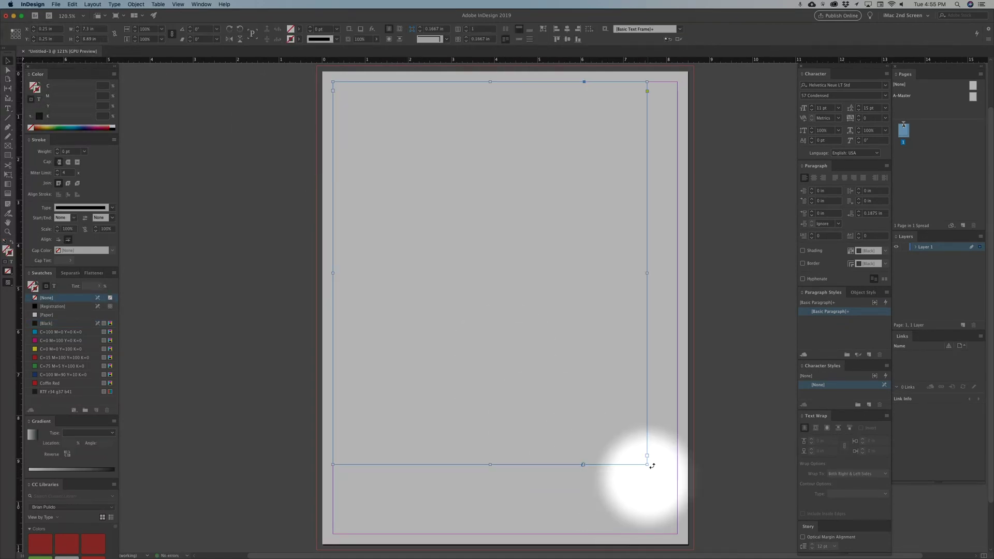
left_click_drag(647, 465, 678, 533)
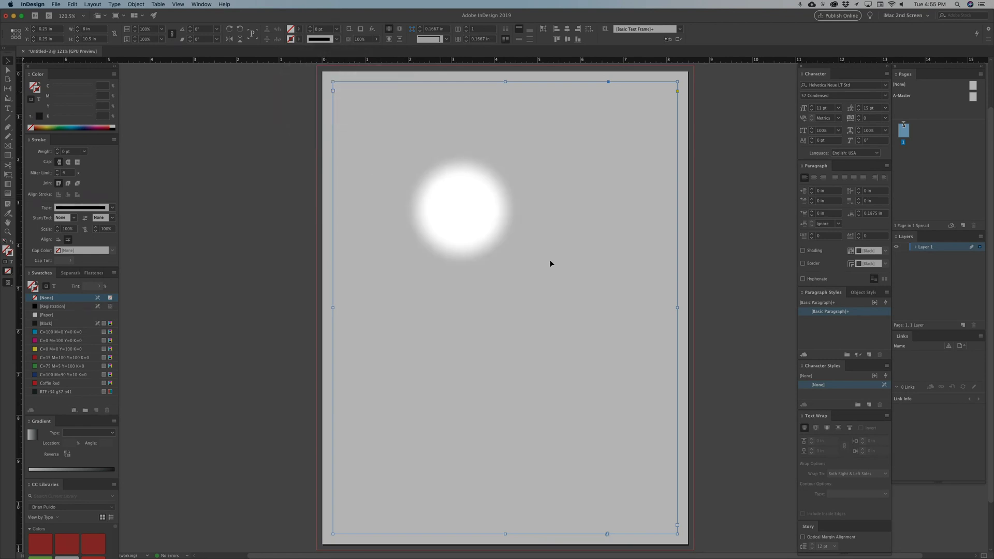
Paste the copied article text into the full-page text frame and highlight part of its first body paragraph
double_click(408, 151)
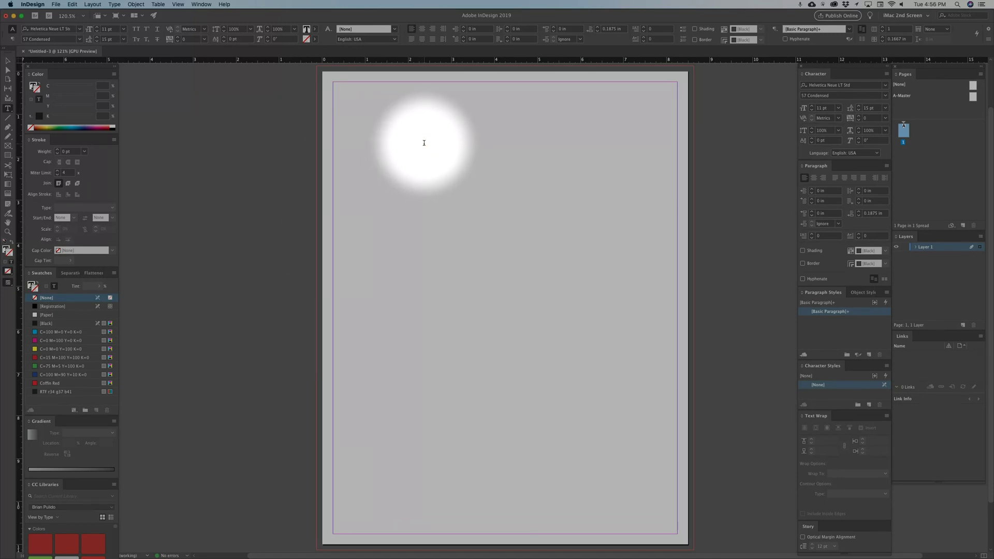
key("super+v")
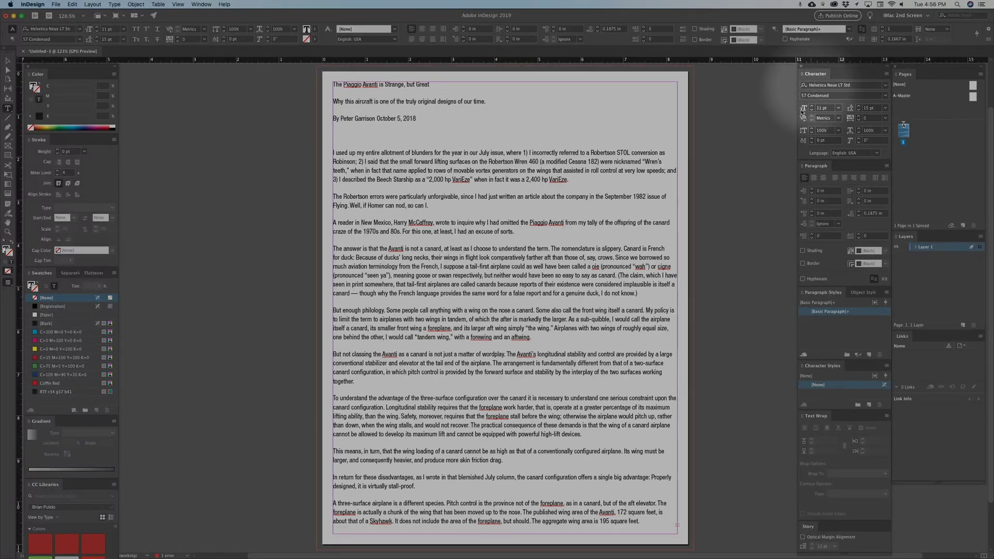
left_click_drag(461, 170, 399, 152)
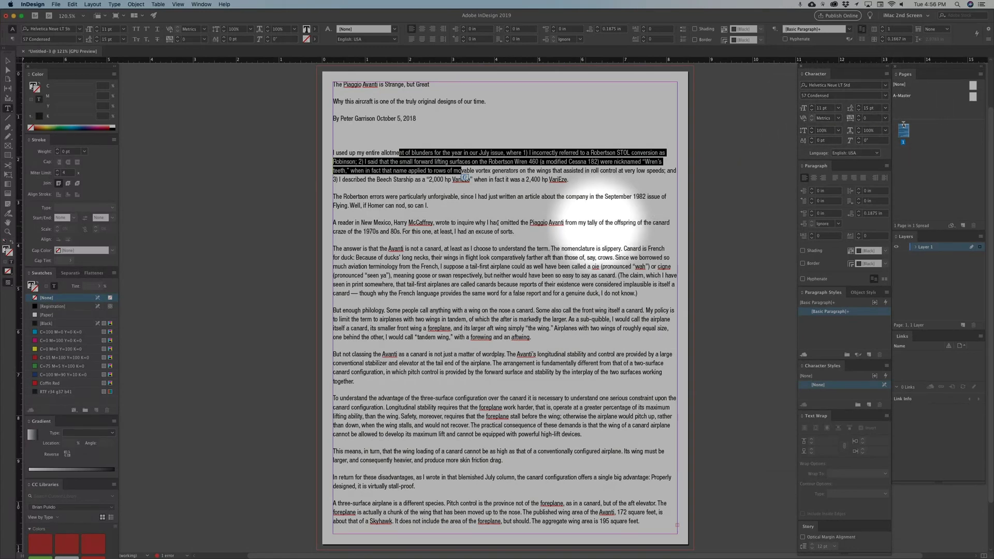
left_click(496, 177)
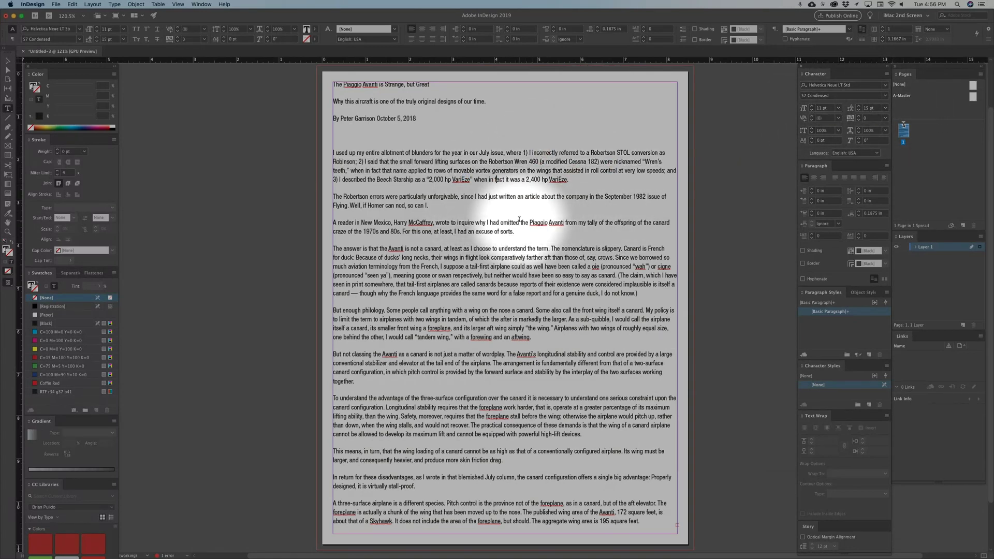
Delete all of the pasted article text and remove the empty text frame from the page
left_click(453, 165)
key("super+a")
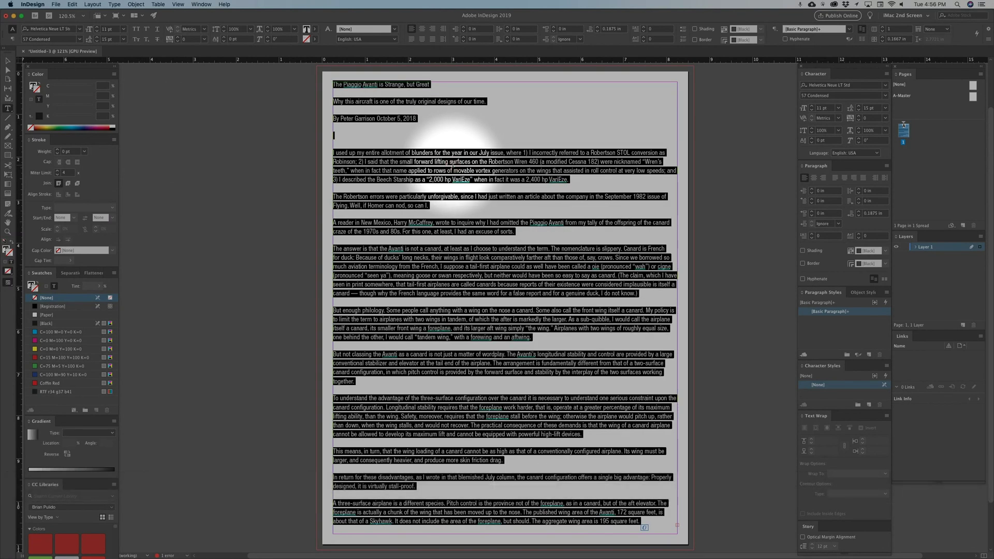
key("BackSpace")
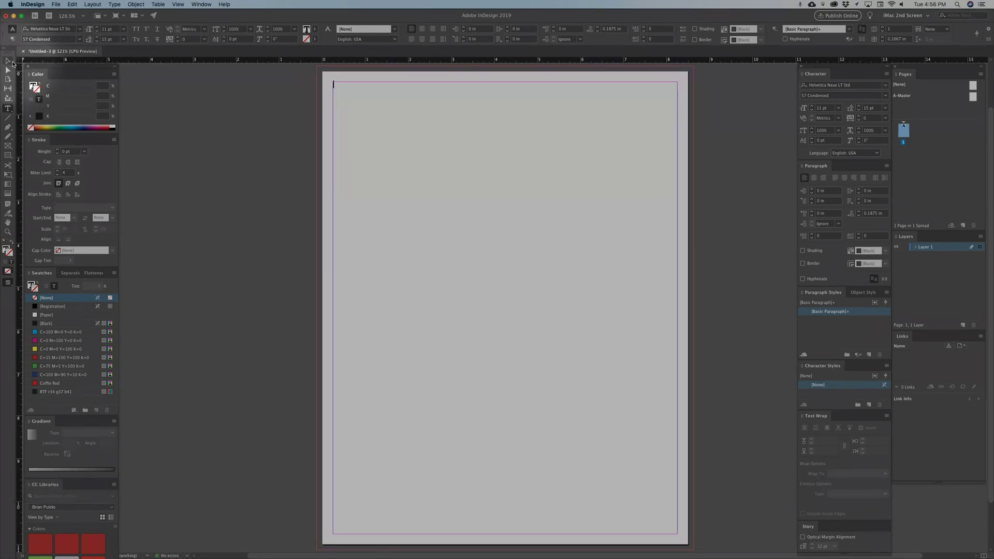
left_click(8, 61)
left_click(352, 104)
key("BackSpace")
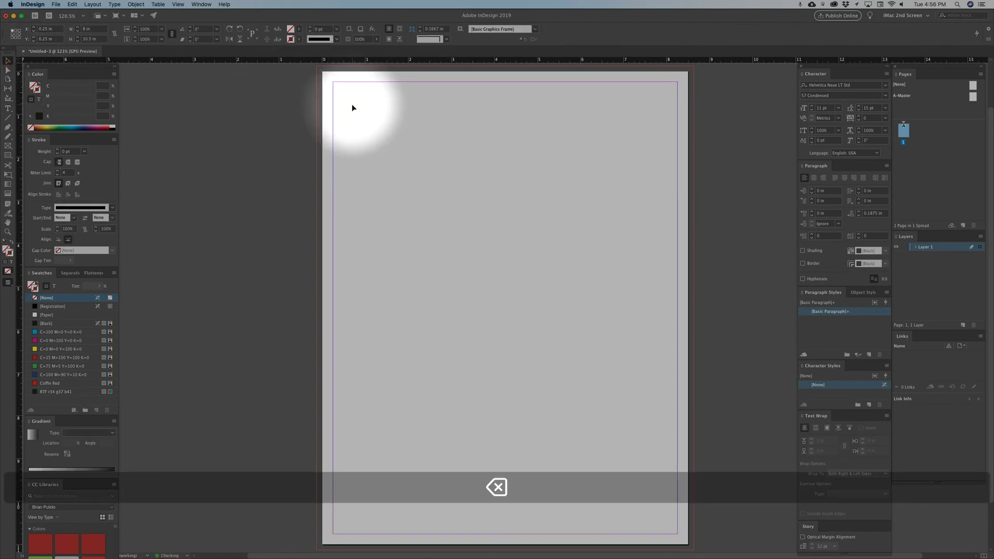
Place Article copy.rtf from the Desktop at the upper-left margin corner so its frame fills the margins
key("super")
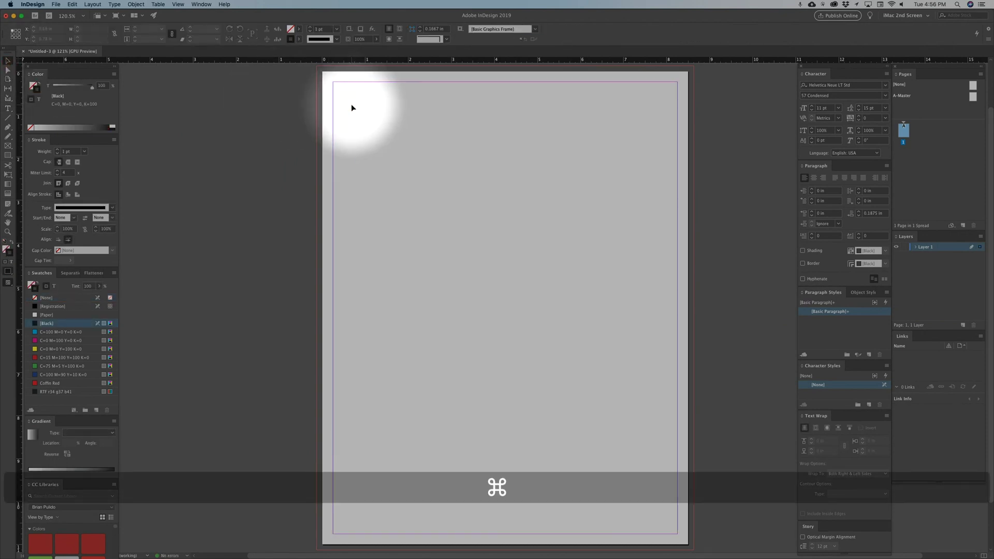
key("super+d")
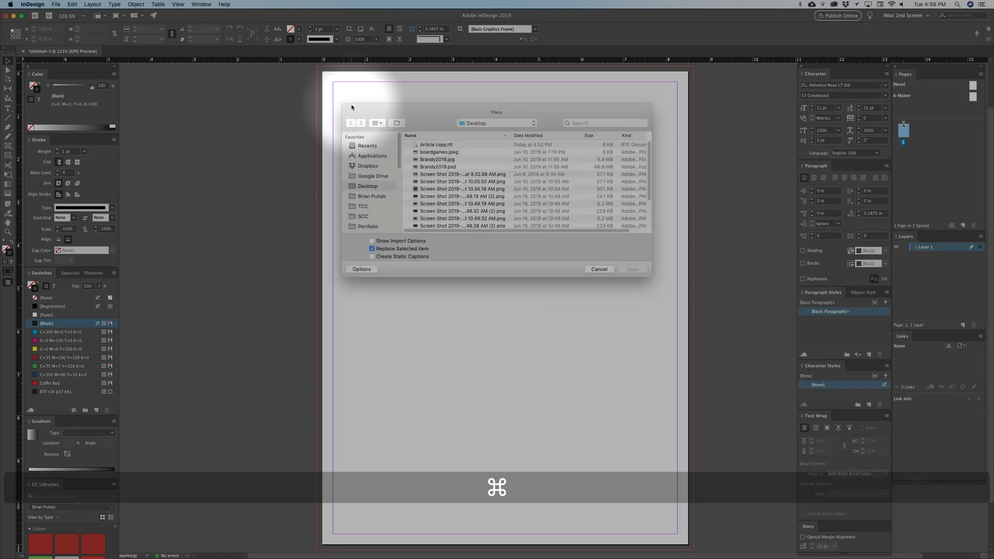
left_click(437, 145)
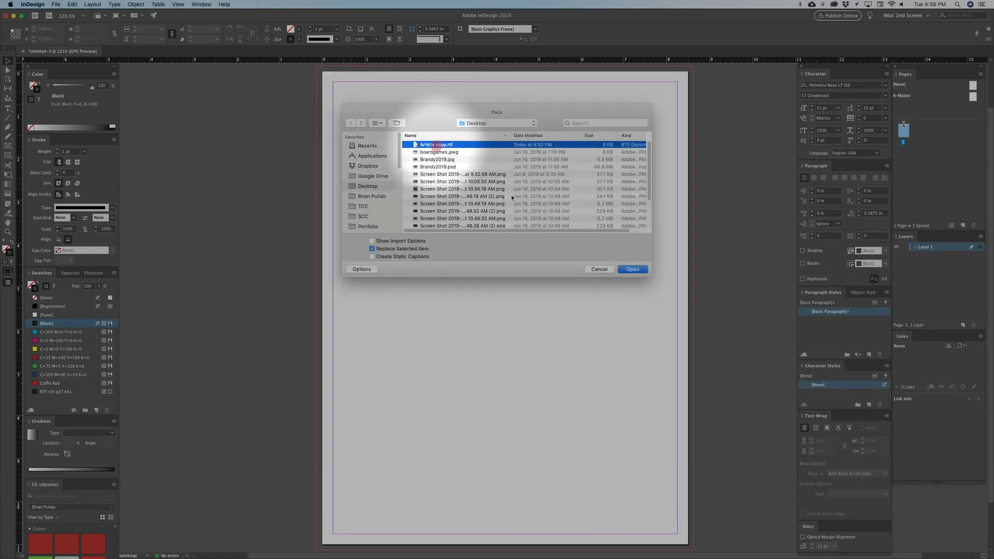
left_click(632, 270)
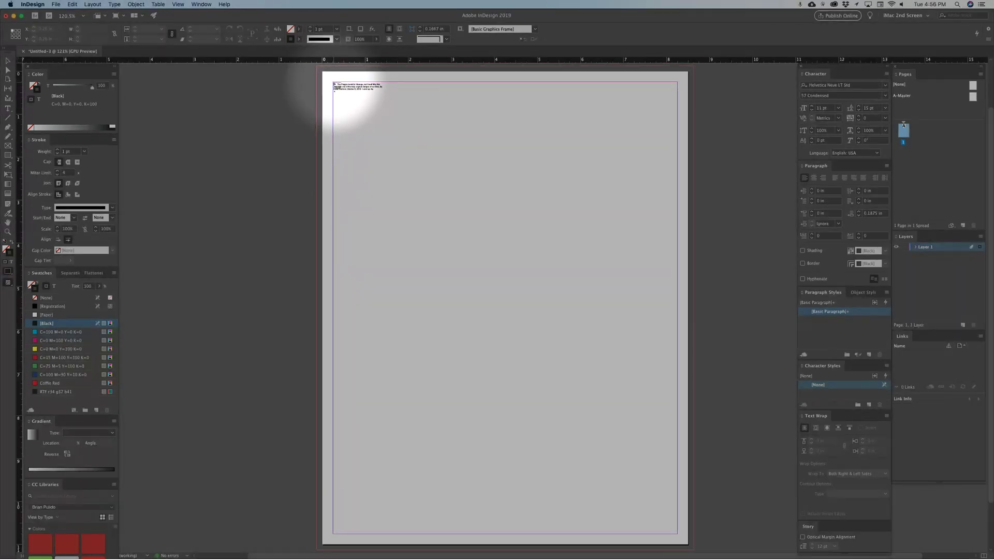
left_click(335, 84)
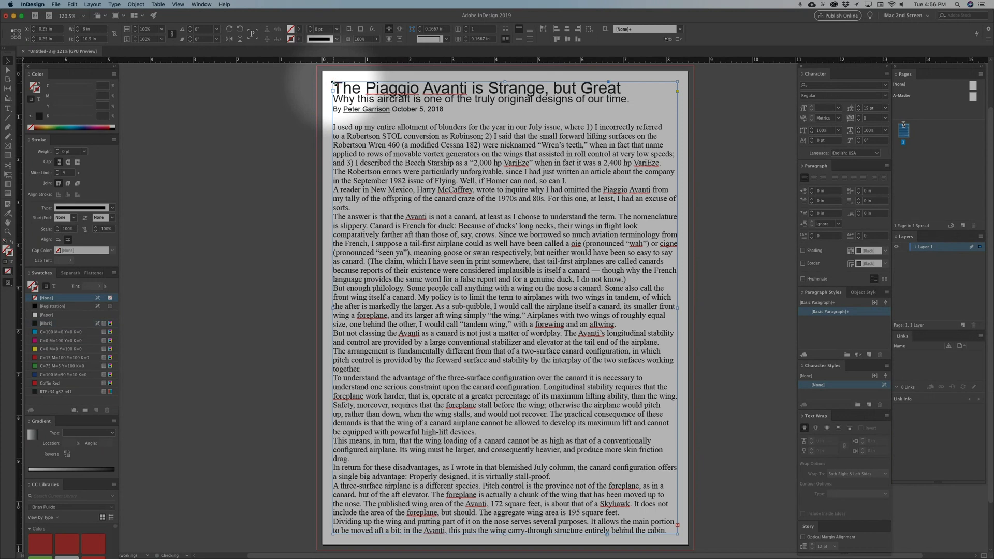
Undo the article placement and place the loaded text again in a frame drawn from margin corner to margin corner
key("super")
key("super+z")
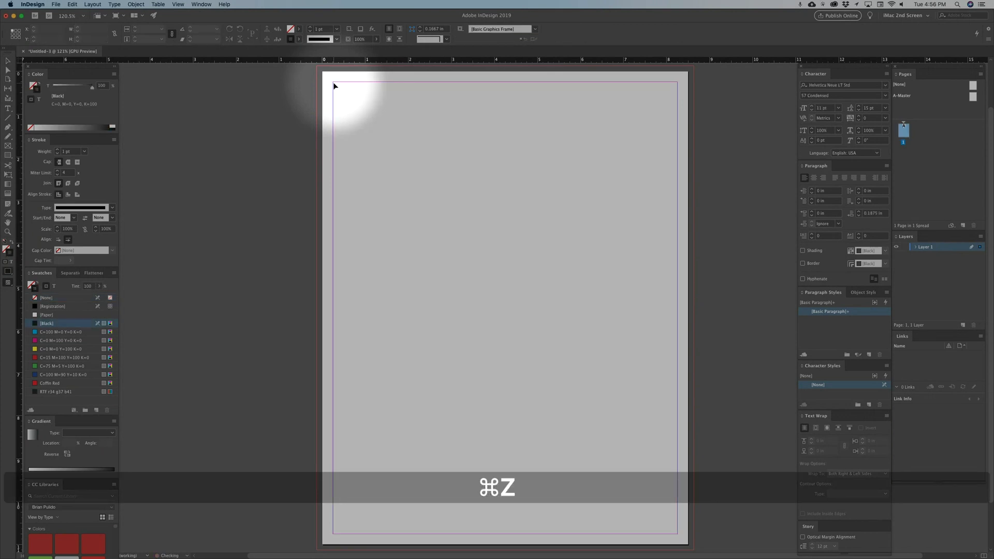
left_click_drag(334, 84, 678, 533)
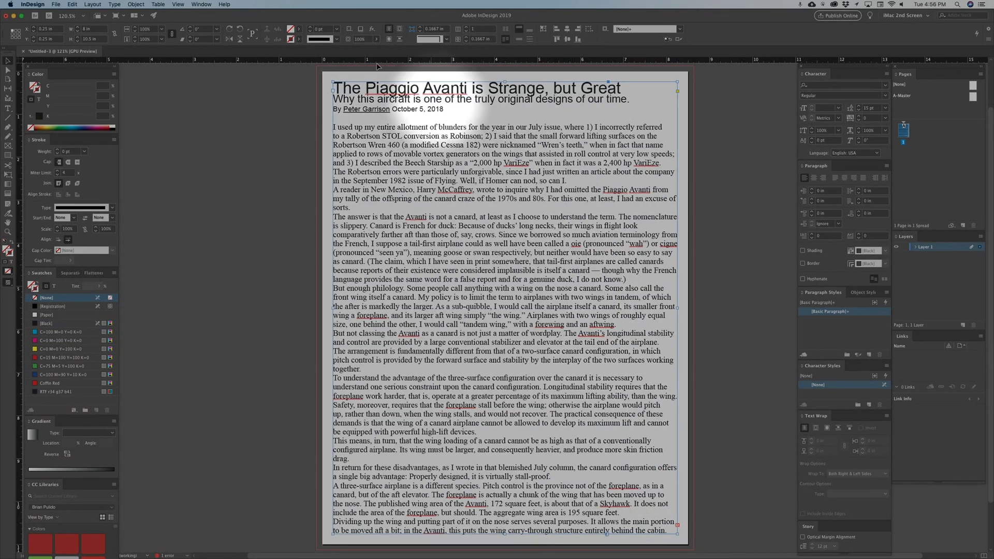
Copy the entire placed article and paste it back over itself without its original formatting
double_click(392, 136)
left_click_drag(391, 136, 403, 136)
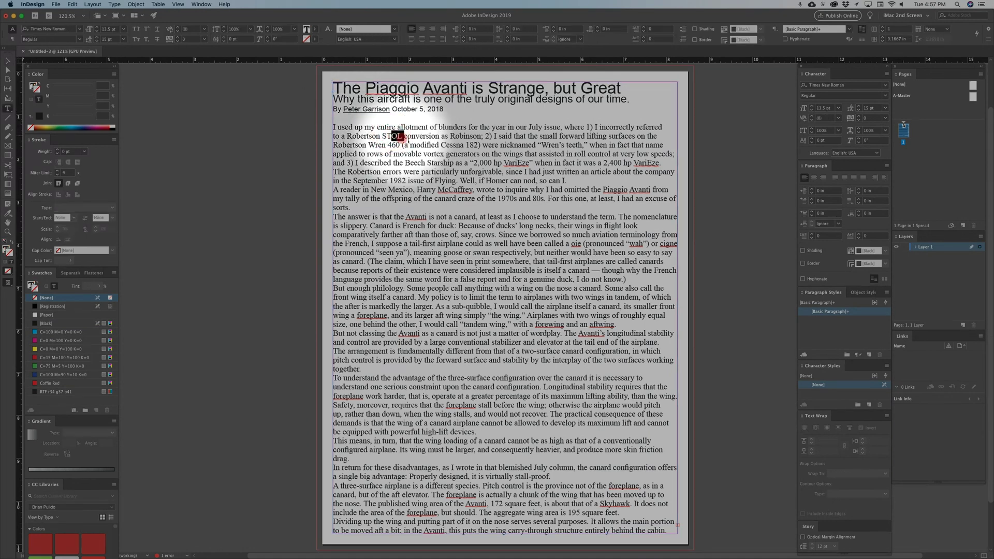
left_click_drag(637, 136, 477, 181)
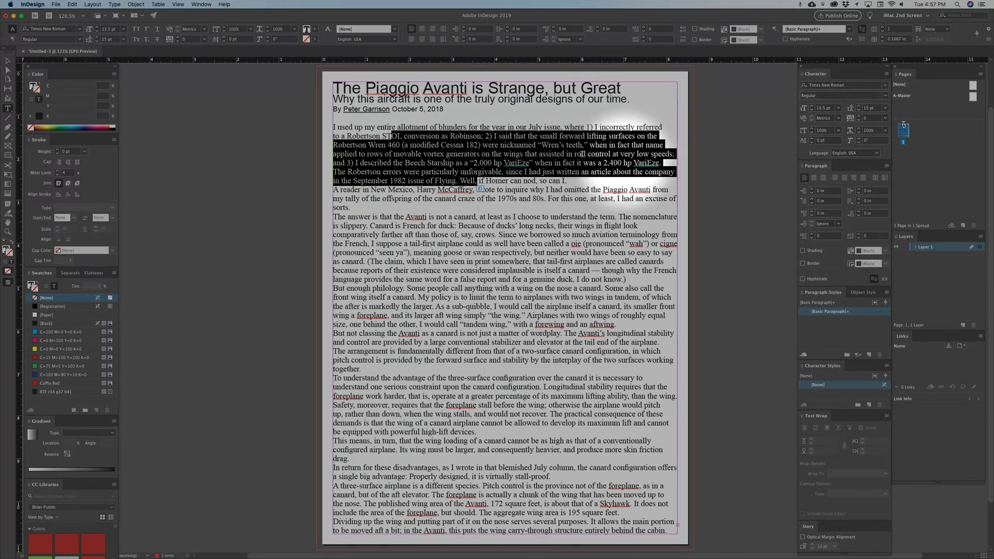
left_click(526, 150)
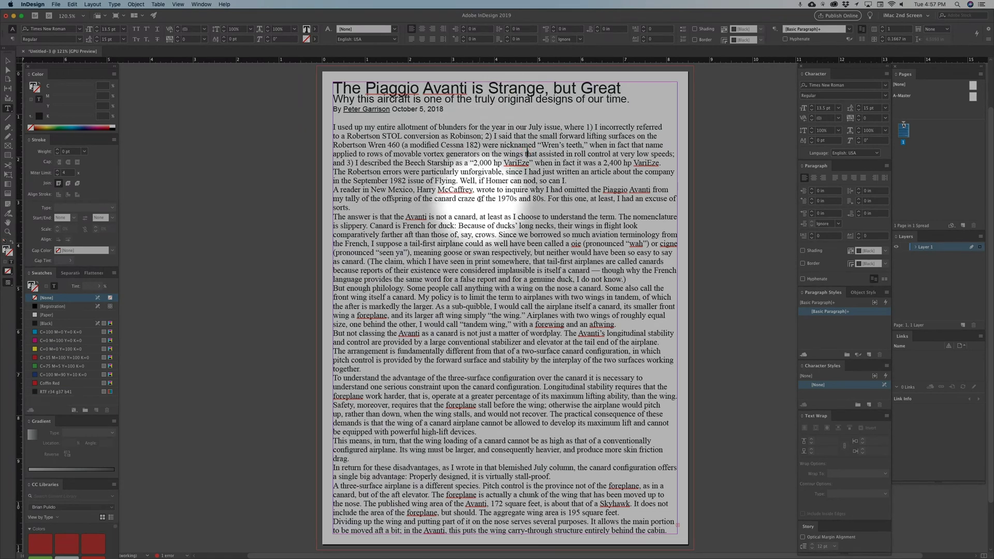
key("super+a")
key("super+c")
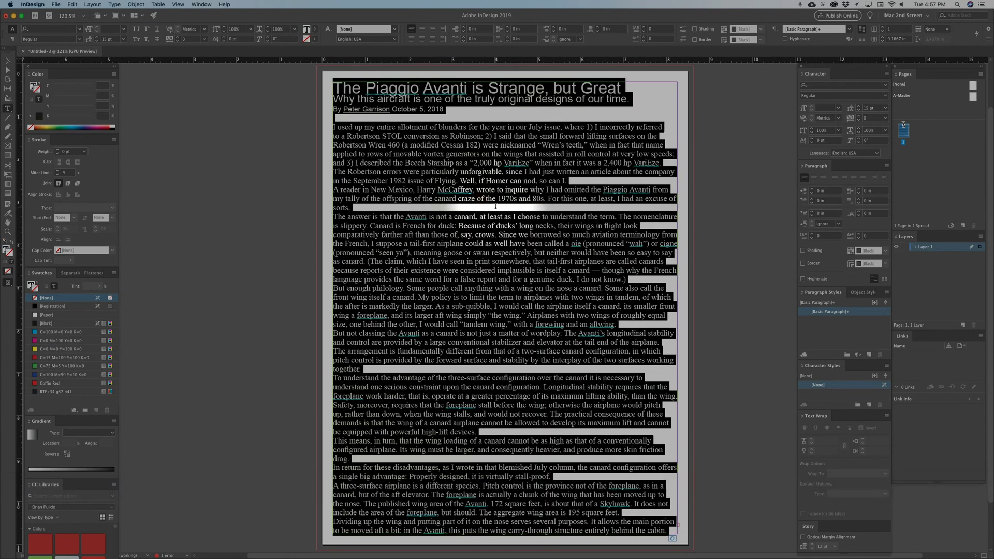
key("super")
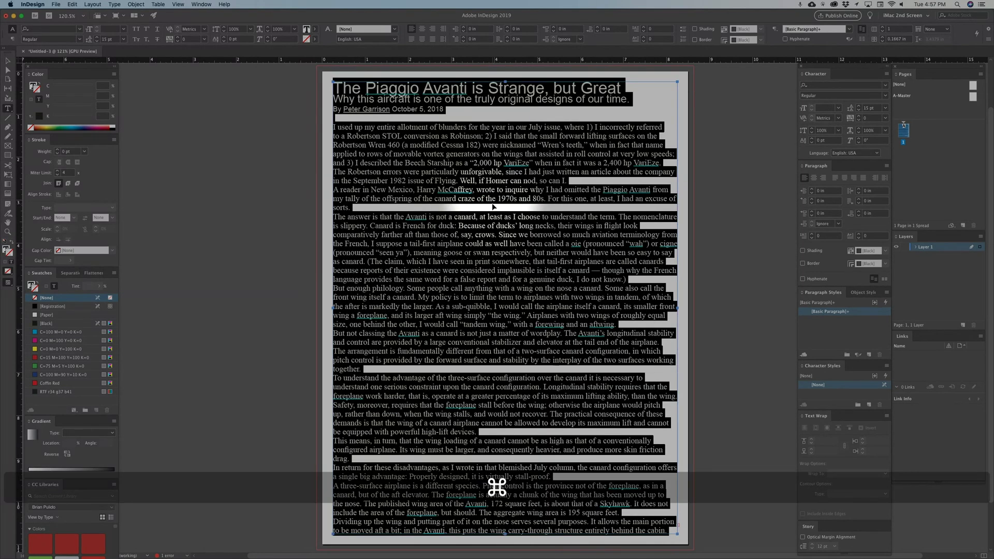
key("super+v")
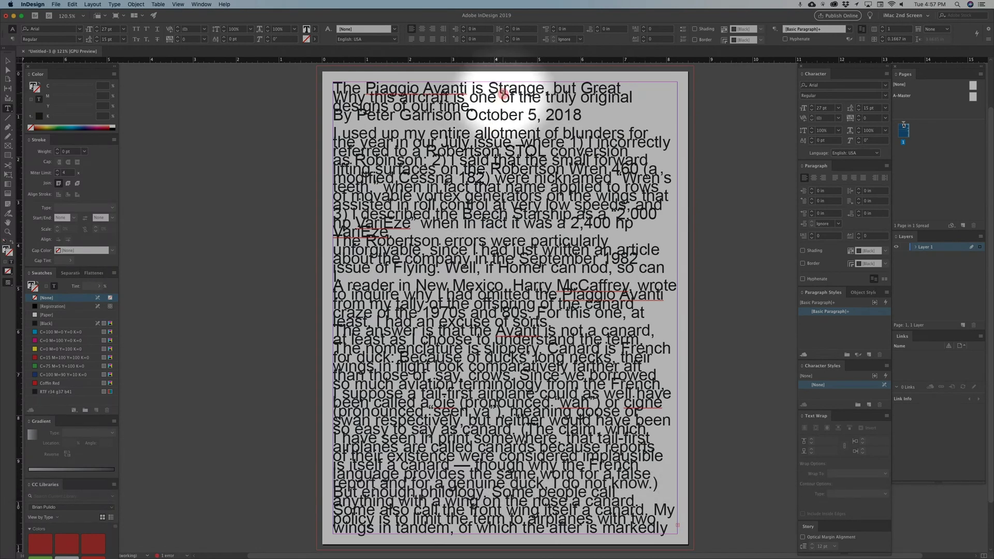
Delete the text frame containing the overlapping article text
left_click_drag(516, 137, 575, 191)
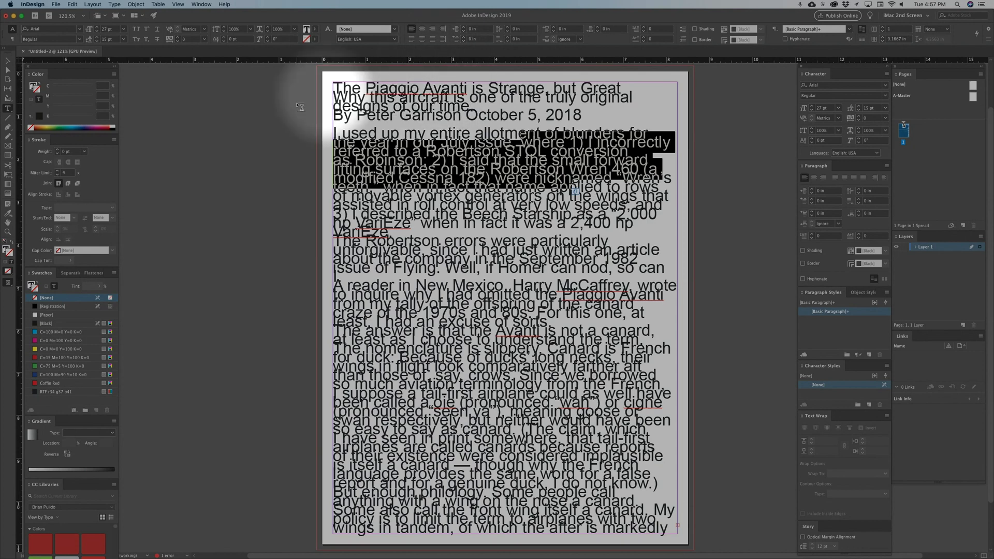
left_click_drag(419, 89, 337, 82)
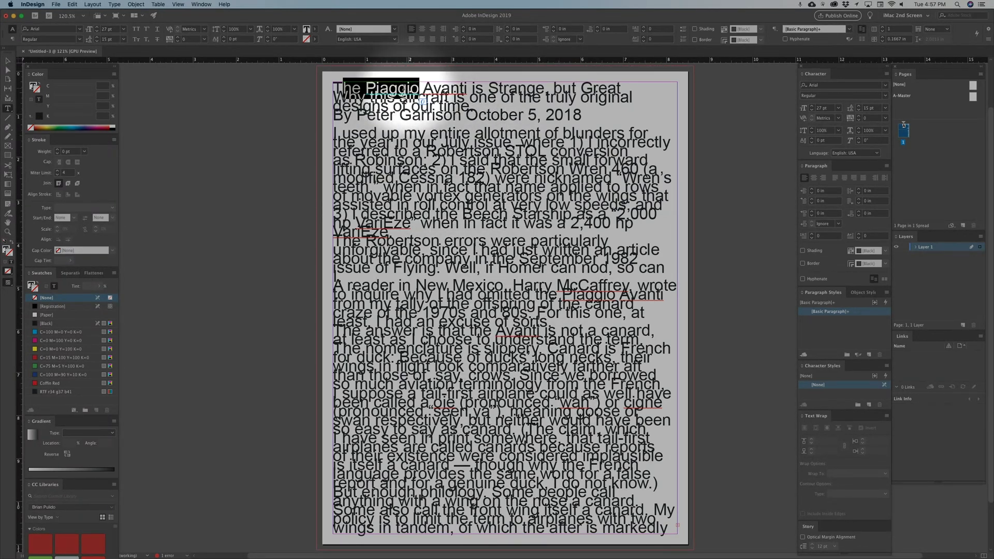
left_click_drag(407, 89, 326, 90)
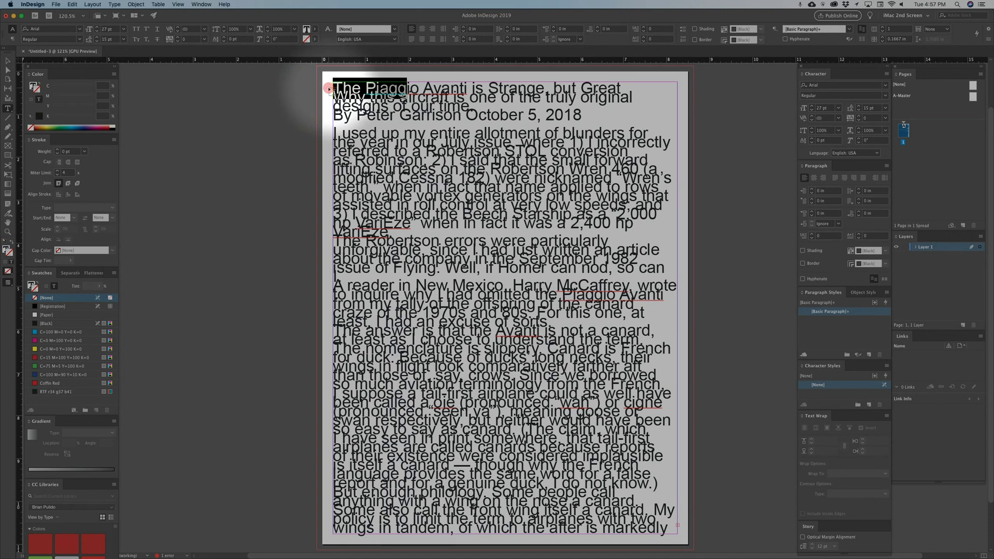
left_click(8, 60)
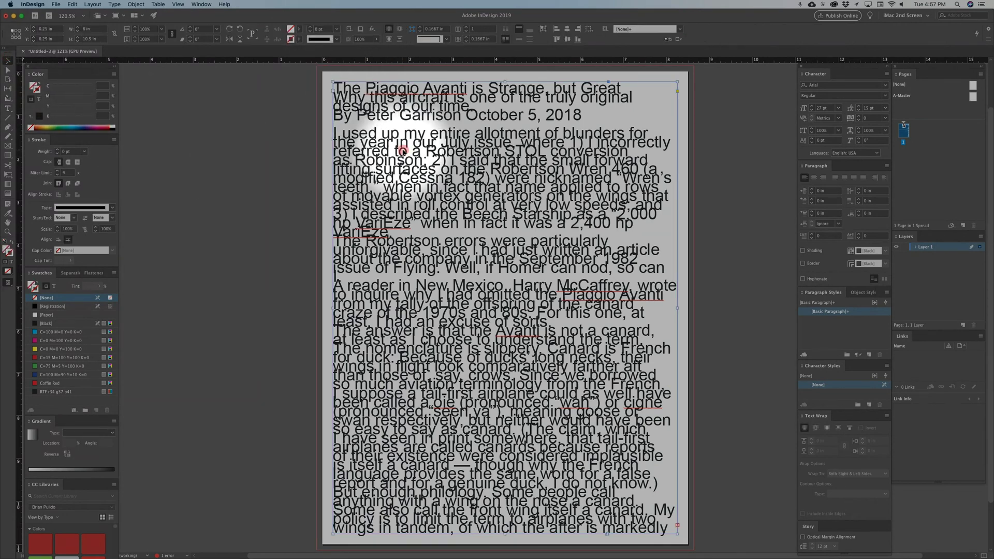
key("BackSpace")
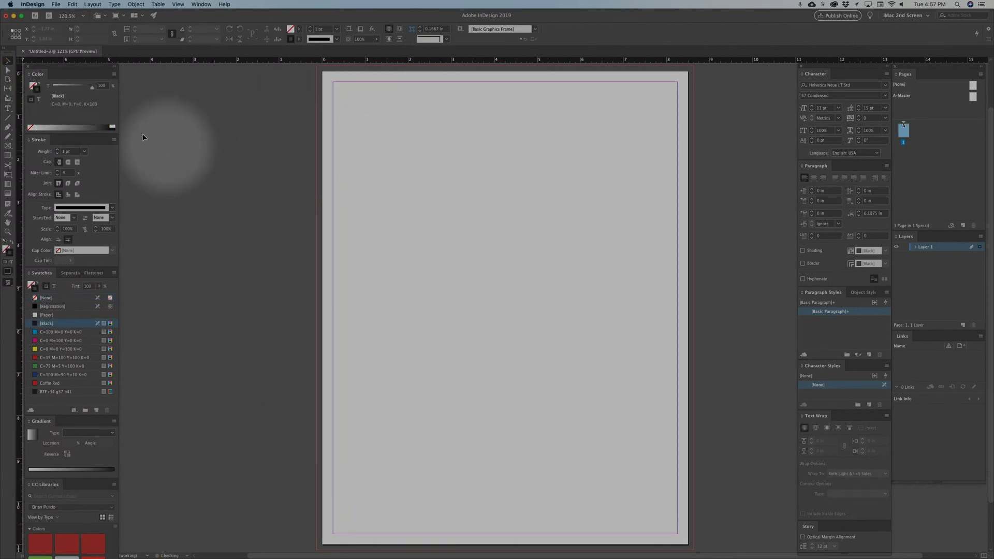
Draw a new text frame filling the page margins and paste the plain article text into it
left_click(8, 108)
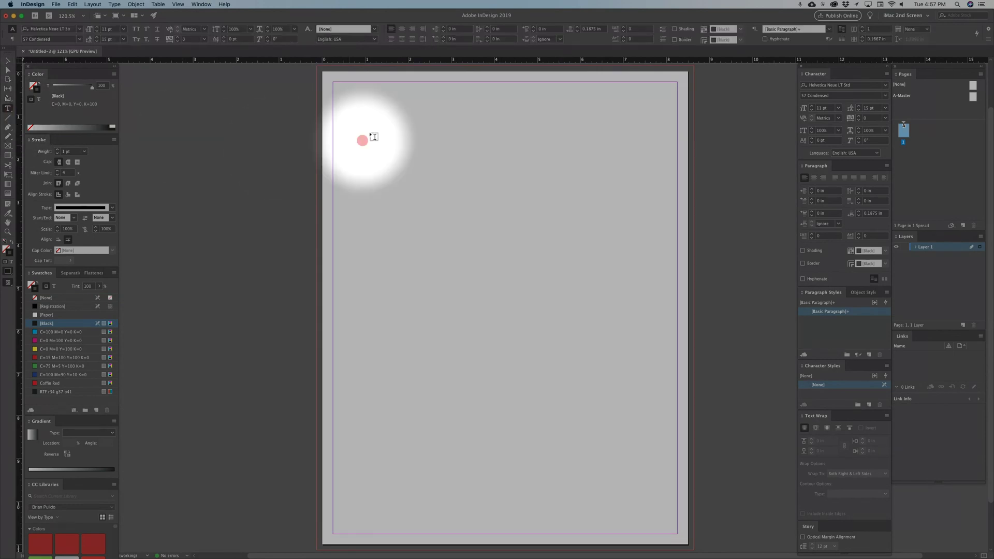
left_click_drag(337, 86, 677, 521)
left_click(378, 103)
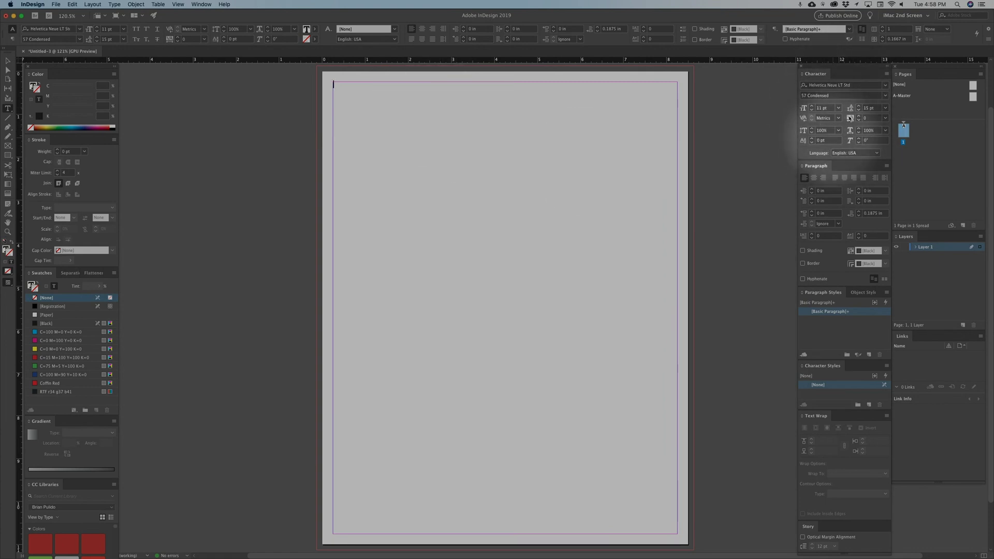
key("super+v")
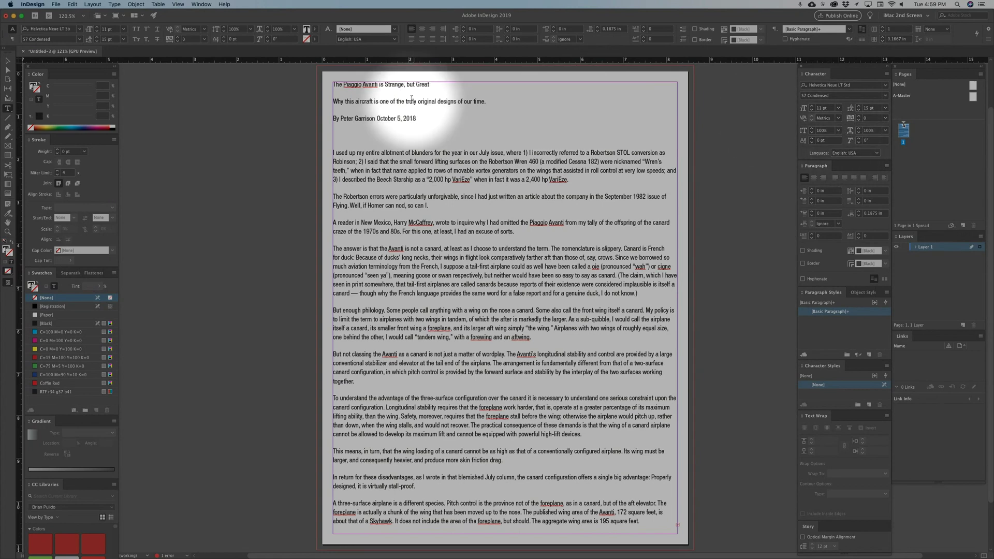
Format the article title in the 75 Bold style at 17 pt
left_click_drag(440, 84, 324, 81)
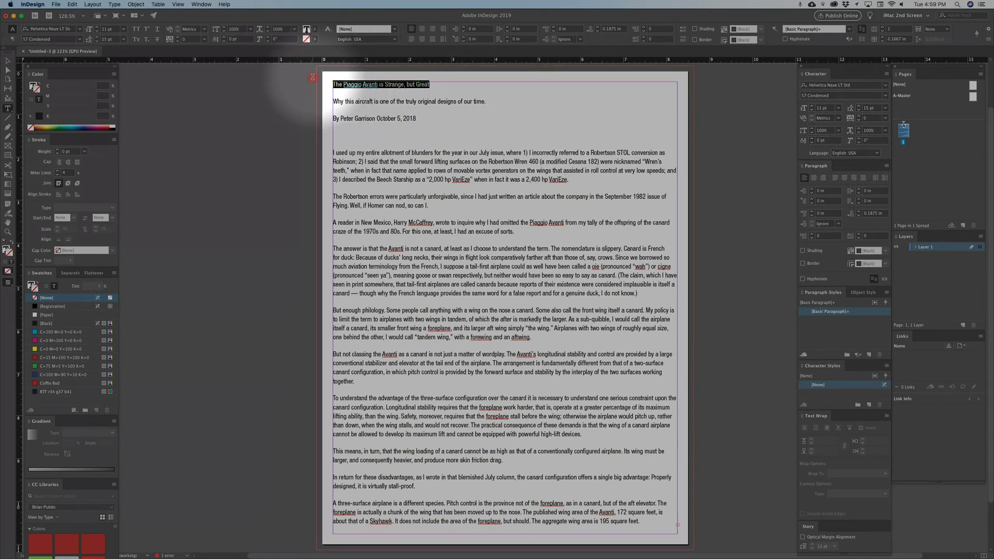
left_click(887, 98)
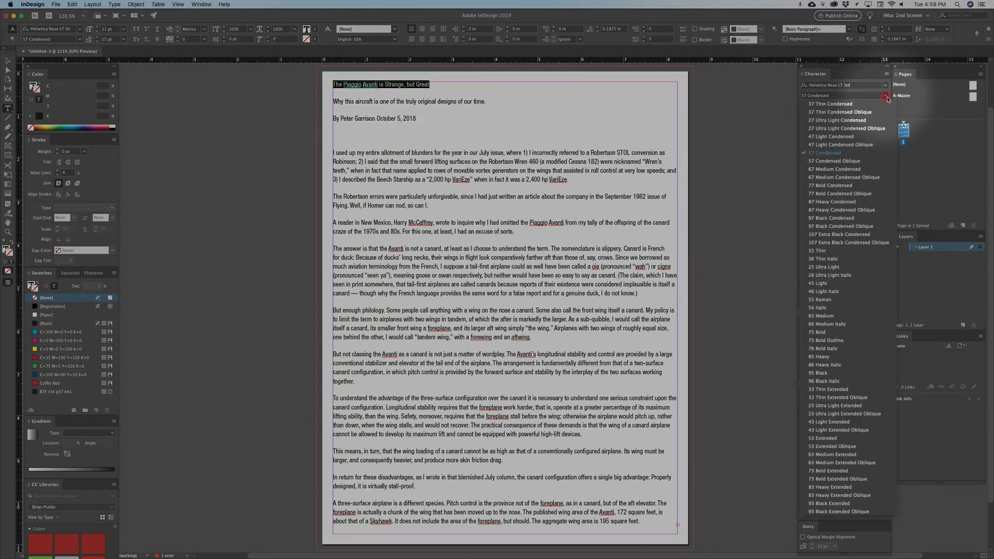
left_click(827, 333)
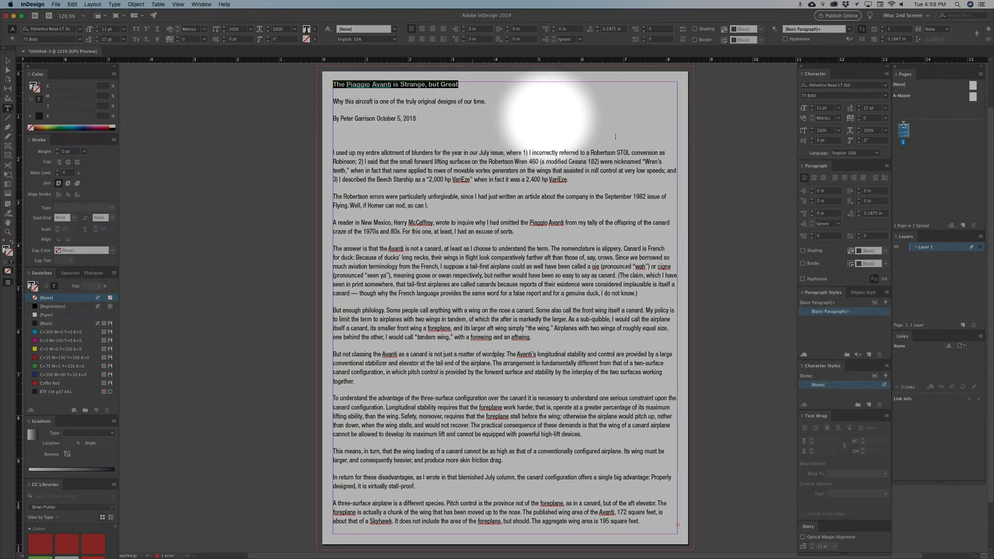
left_click(813, 106)
left_click(813, 106)
left_click(812, 106)
left_click(812, 106)
left_click(812, 106)
left_click(812, 106)
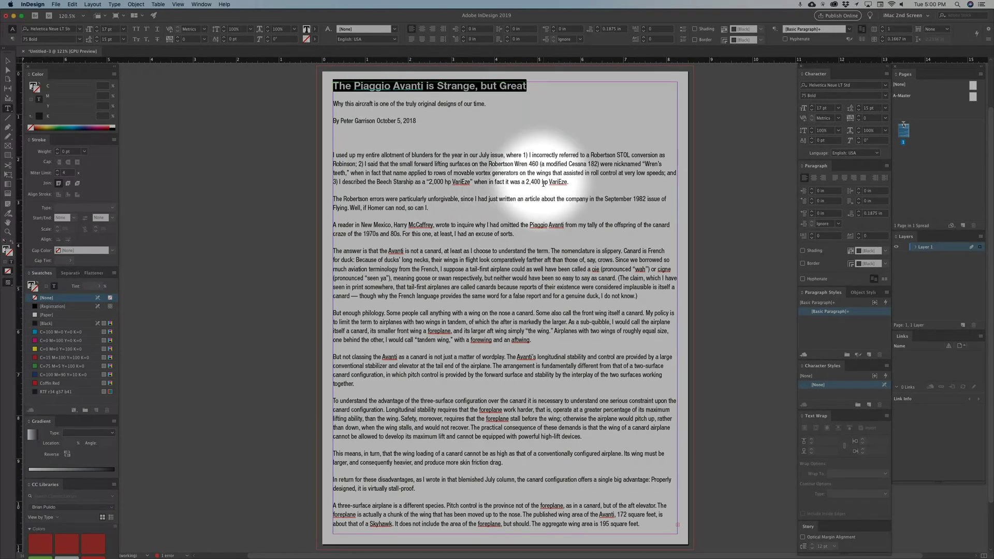
Increase the leading of the first body paragraph to 22 pt
left_click_drag(568, 182, 328, 157)
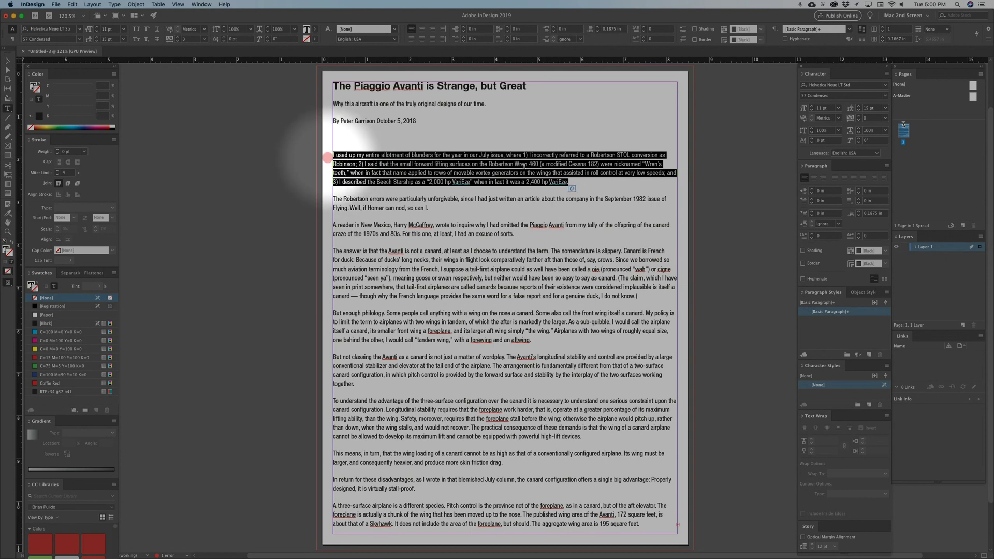
left_click(859, 107)
left_click(859, 107)
left_click(859, 107)
left_click(859, 107)
left_click(859, 107)
left_click(859, 106)
left_click(860, 107)
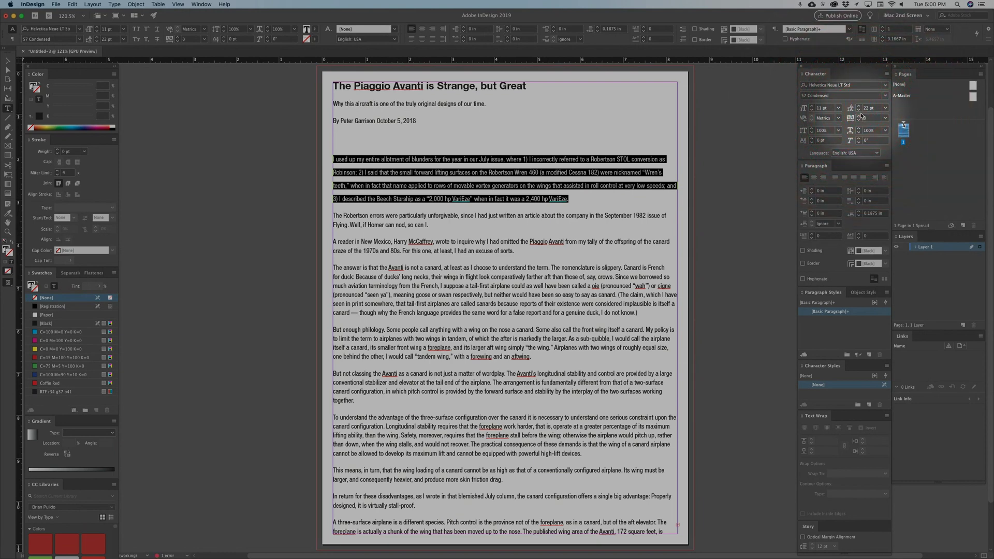
Tighten the leading of the first body paragraph to 13 pt
left_click(860, 110)
left_click(860, 110)
left_click(860, 109)
left_click(860, 110)
left_click(860, 110)
left_click(859, 110)
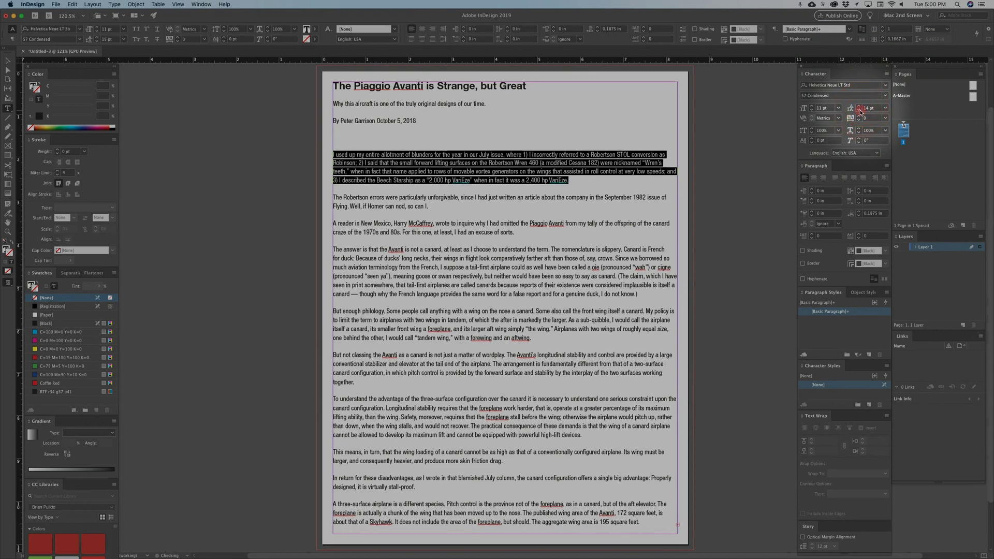
left_click(860, 110)
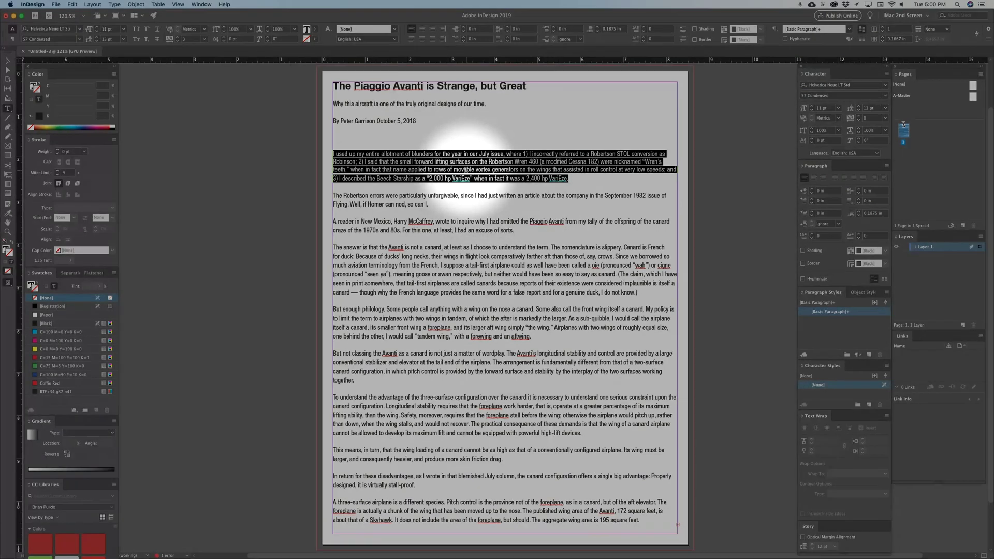
Reselect the first body paragraph including its closing paragraph mark and set its leading to 13 pt
left_click(570, 179)
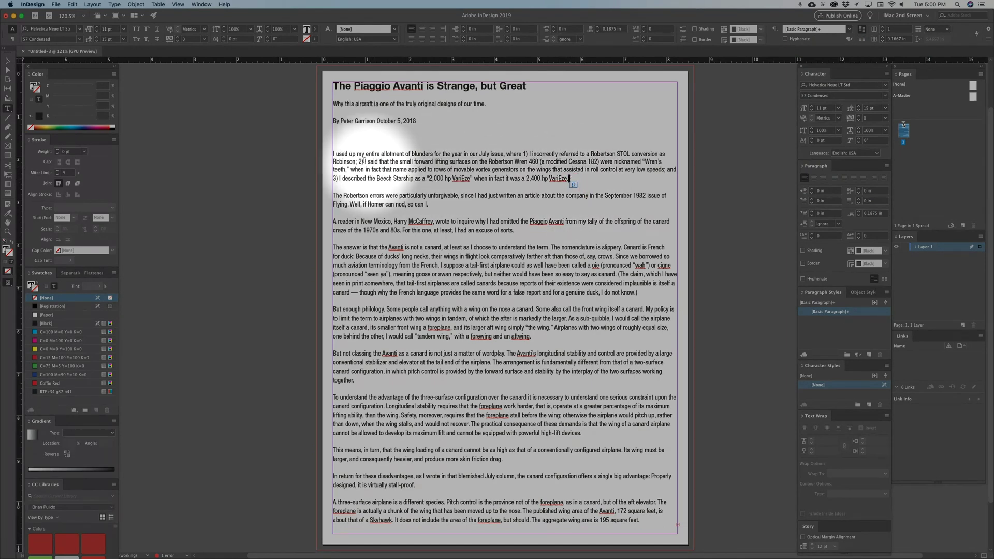
left_click_drag(332, 155, 330, 193)
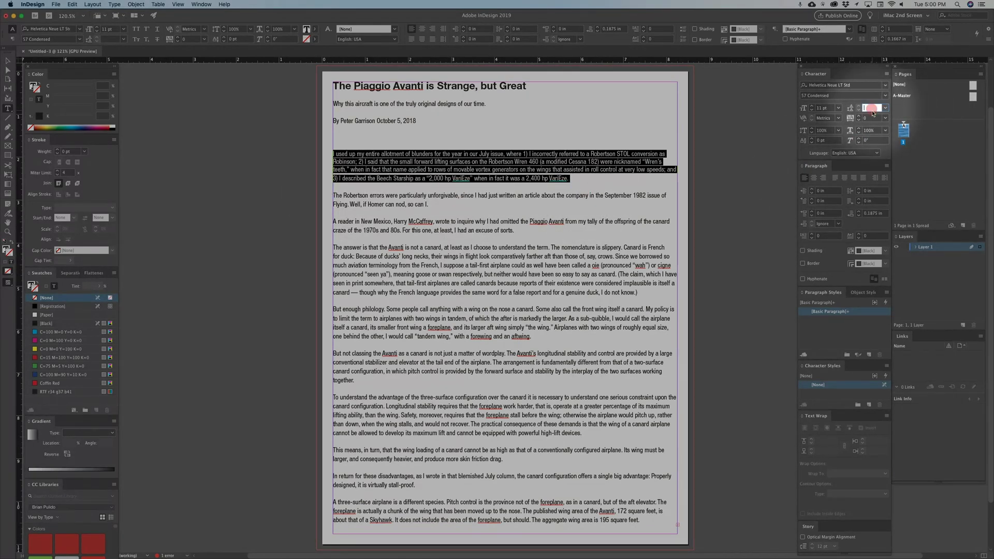
type("13")
key("Return")
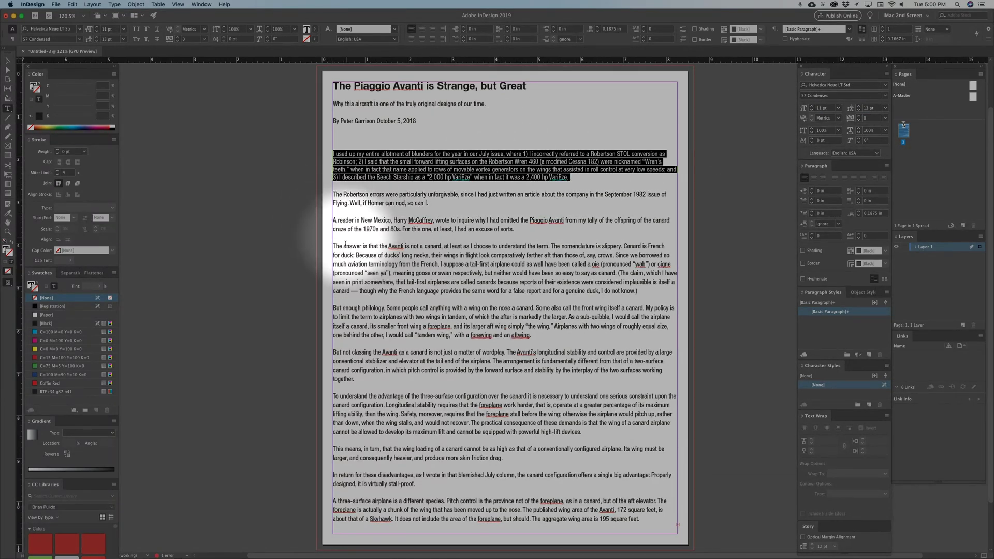
left_click_drag(333, 247, 324, 300)
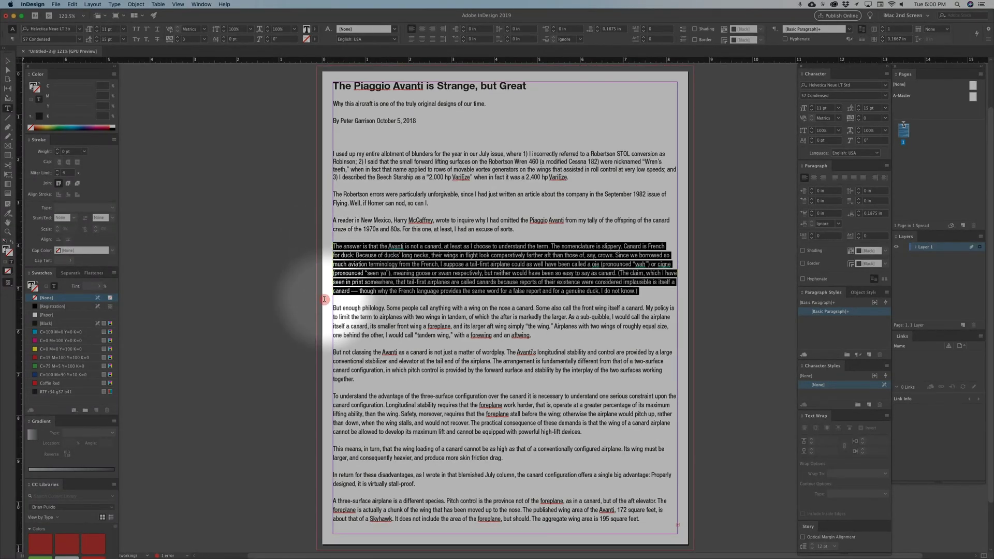
left_click(451, 270)
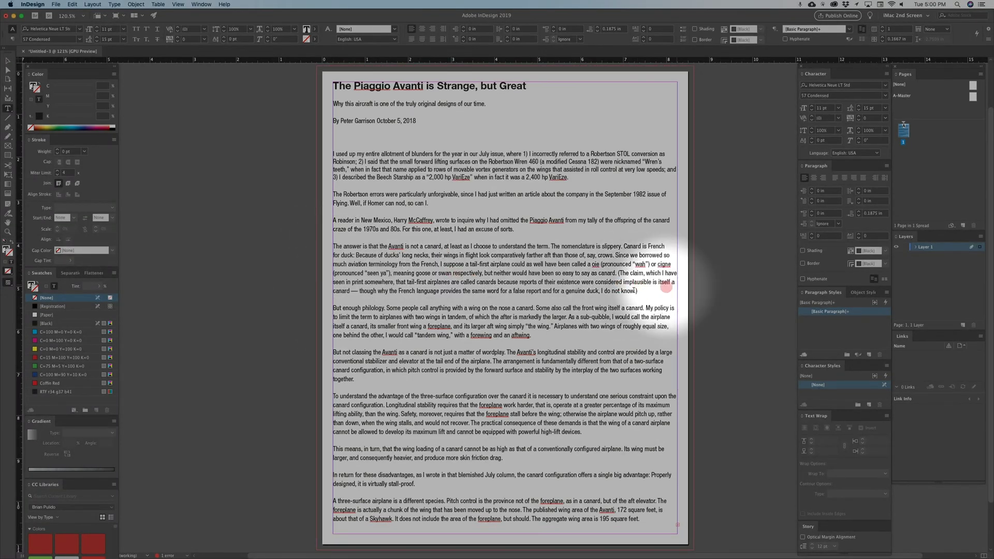
mouse_move(638, 291)
left_mouse_down()
mouse_move(482, 267)
mouse_move(638, 291)
left_mouse_up()
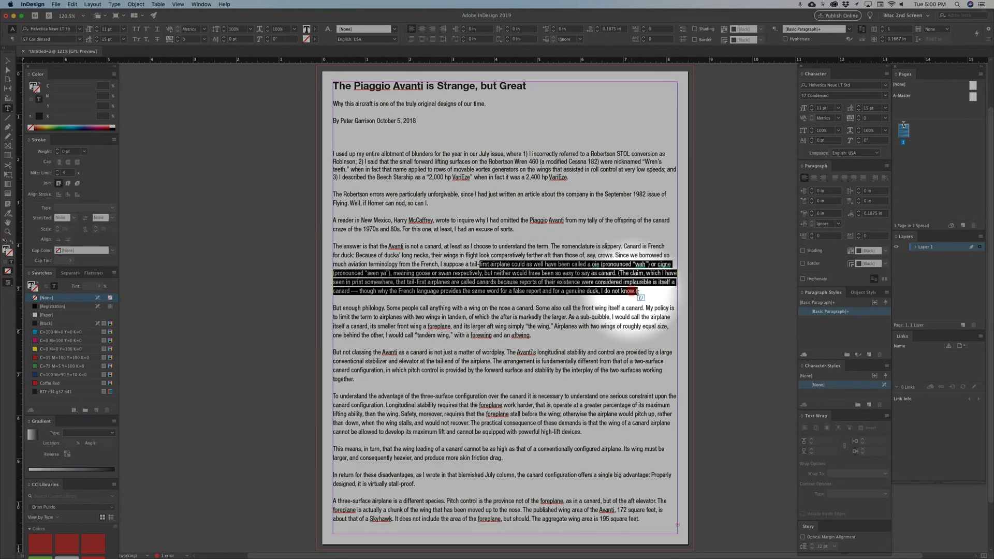
left_click(638, 291)
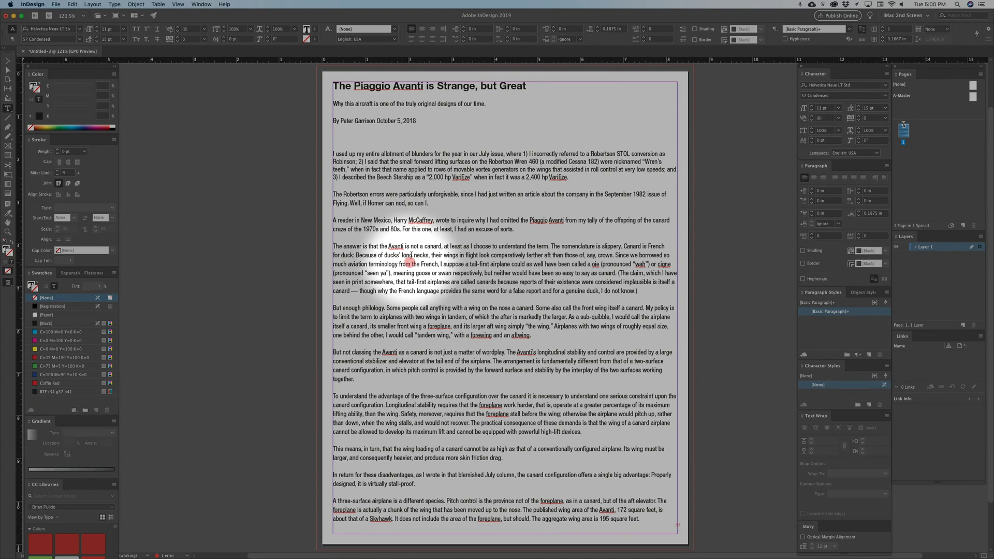
left_click(419, 164)
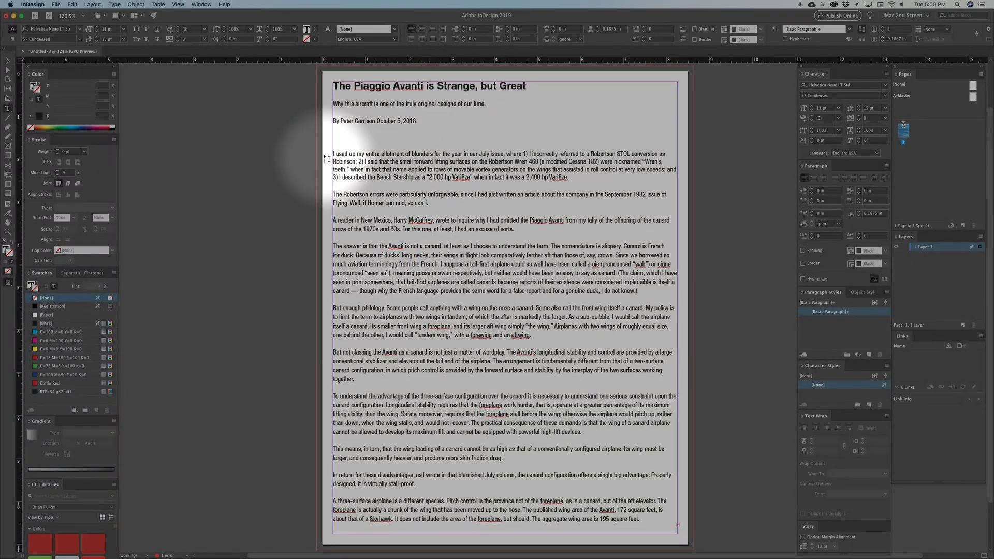
Set the leading of the whole first body paragraph back to 15 pt
left_click_drag(332, 154, 327, 185)
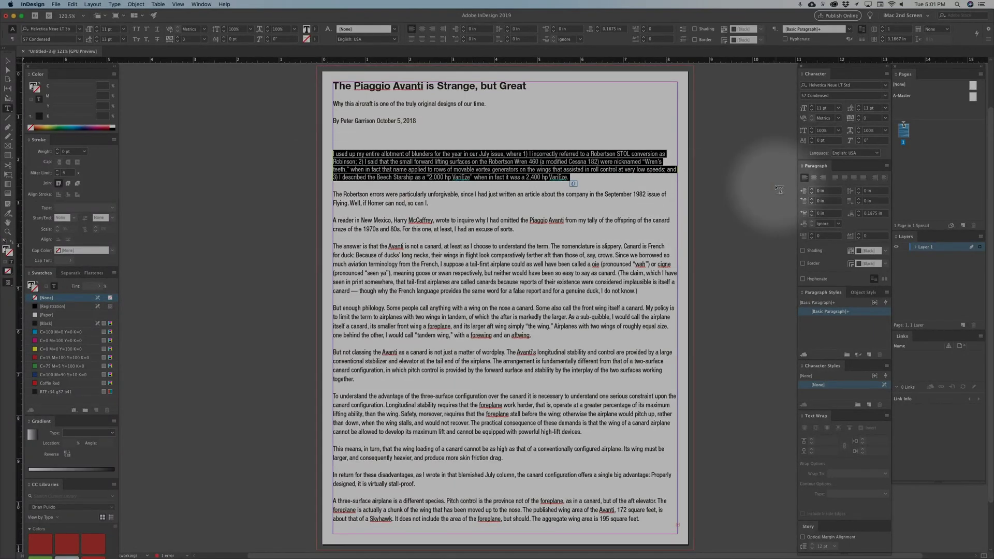
left_click(861, 107)
left_click(861, 107)
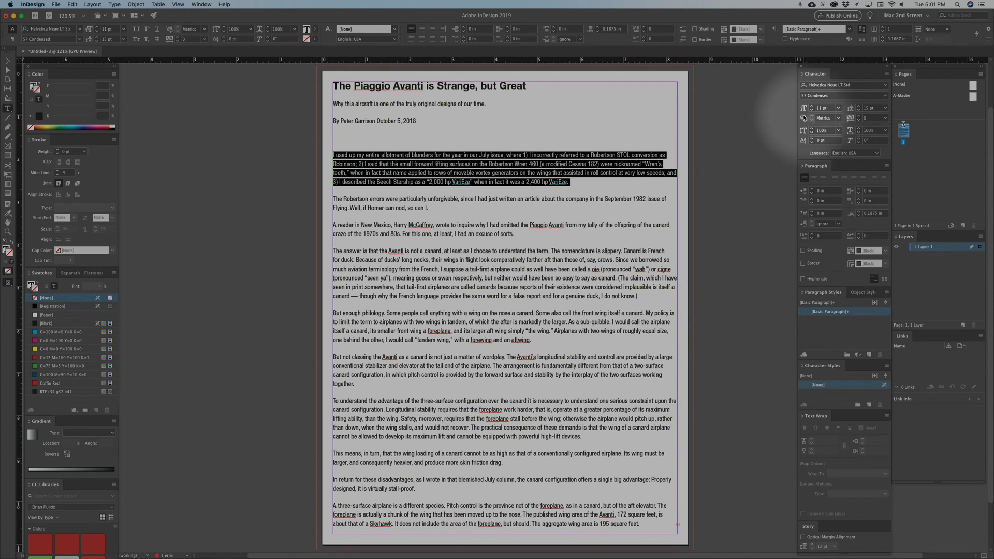
Set the kerning between the "P" and "i" of "Piaggio" in the title to 0
left_click(360, 86)
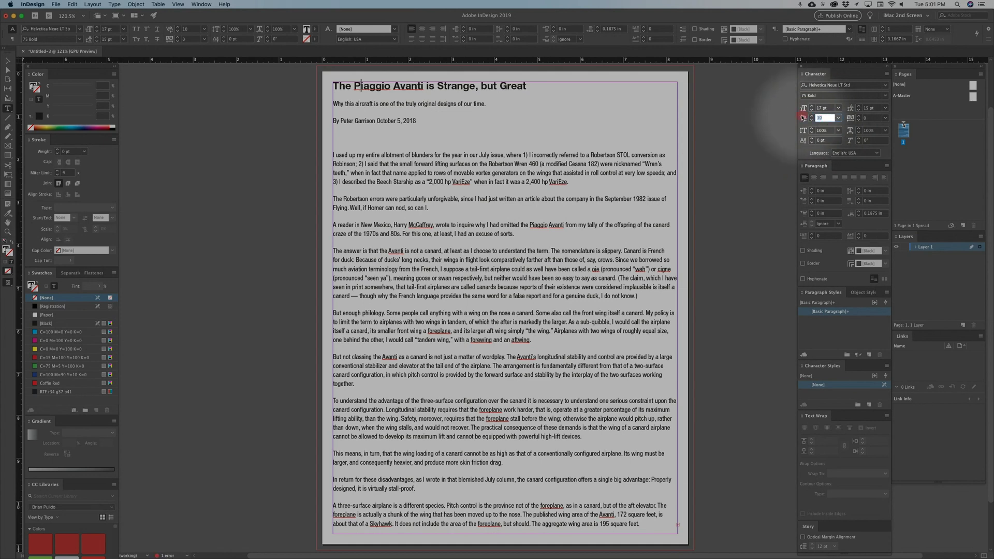
type("0")
key("Tab")
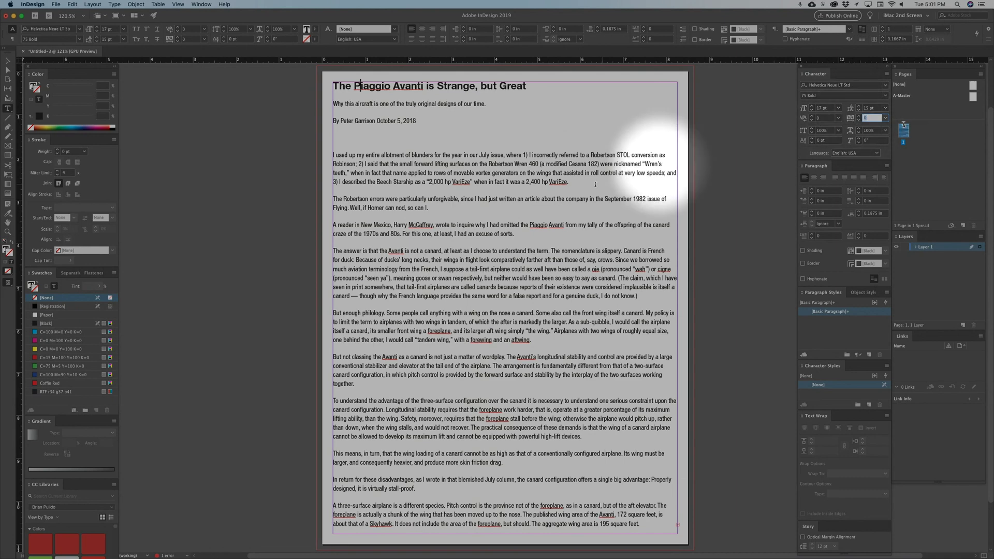
Select the whole first body paragraph and increase its tracking to 60
left_click_drag(570, 182, 329, 160)
left_click(345, 156)
key("alt+Right")
key("alt+Right")
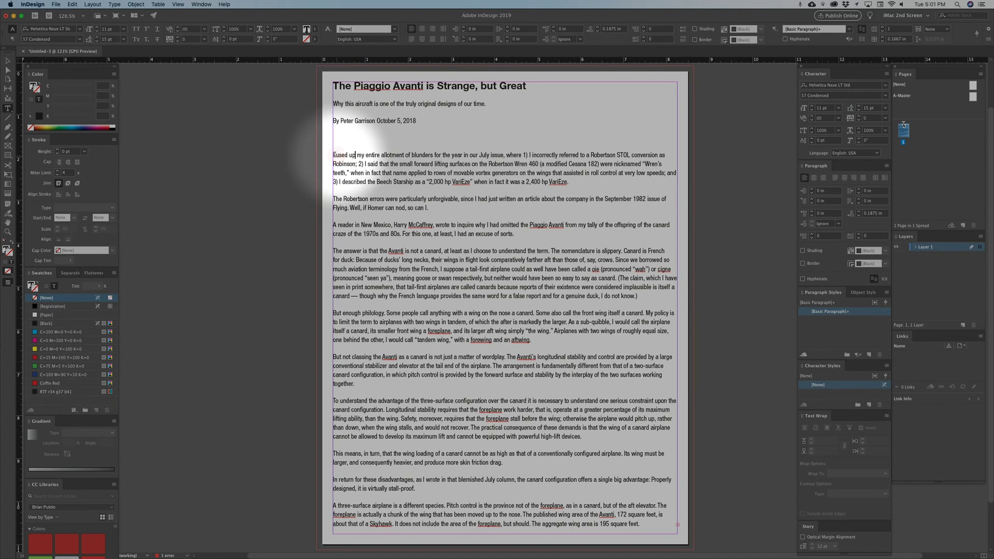
left_click_drag(334, 156, 328, 187)
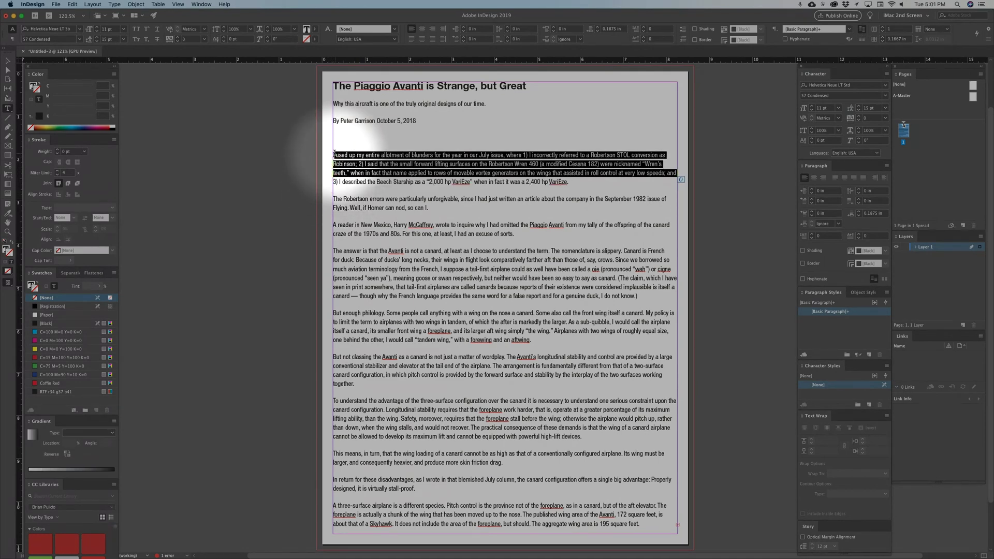
left_click_drag(333, 154, 393, 189)
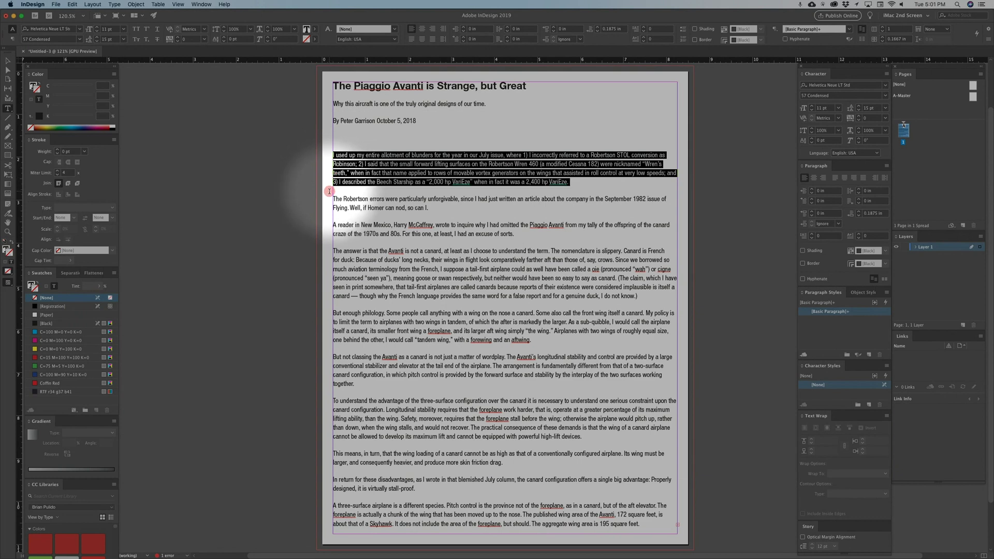
left_click(859, 119)
left_click(860, 119)
left_click(859, 119)
left_click(860, 118)
left_click(859, 119)
left_click(859, 119)
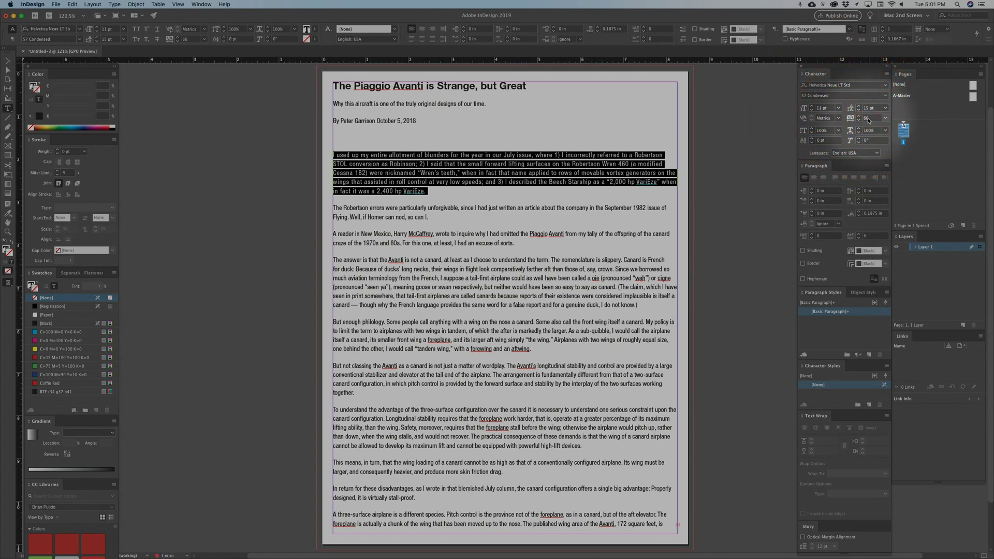
Reset the tracking of the first body paragraph to 0
left_click(843, 117)
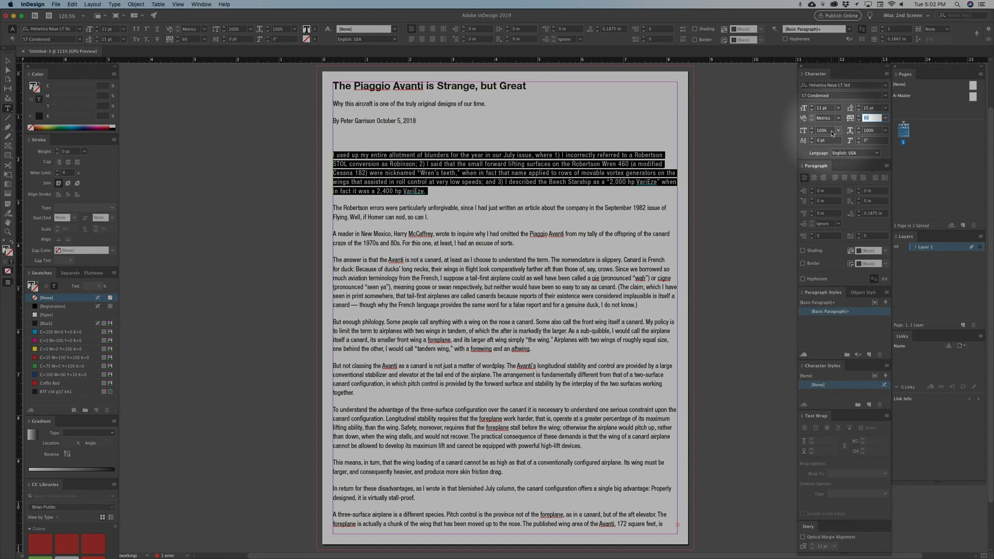
type("0")
key("Return")
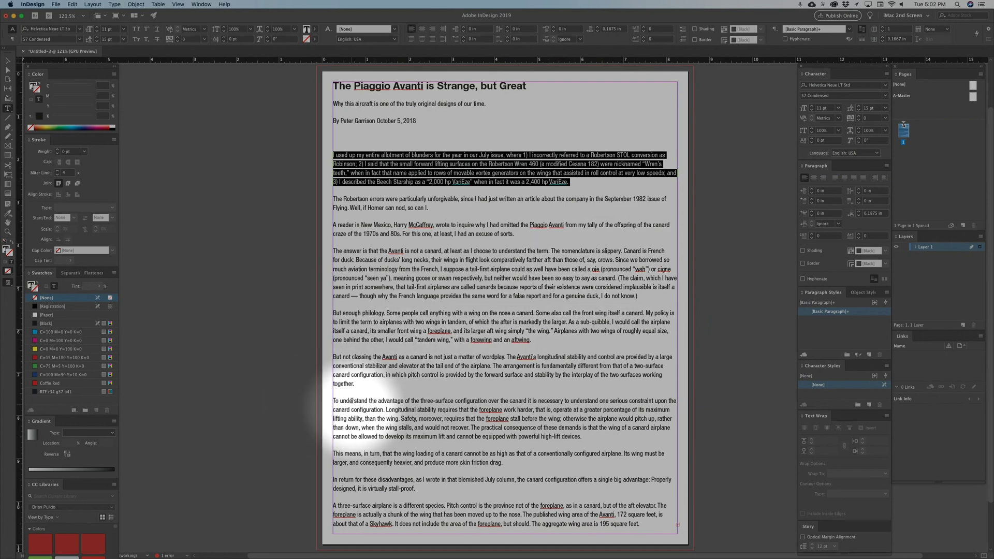
Set the tracking of the paragraph beginning "But not classing the Avanti" to 5, raise it to 10, and deselect the text
left_click_drag(355, 384, 314, 356)
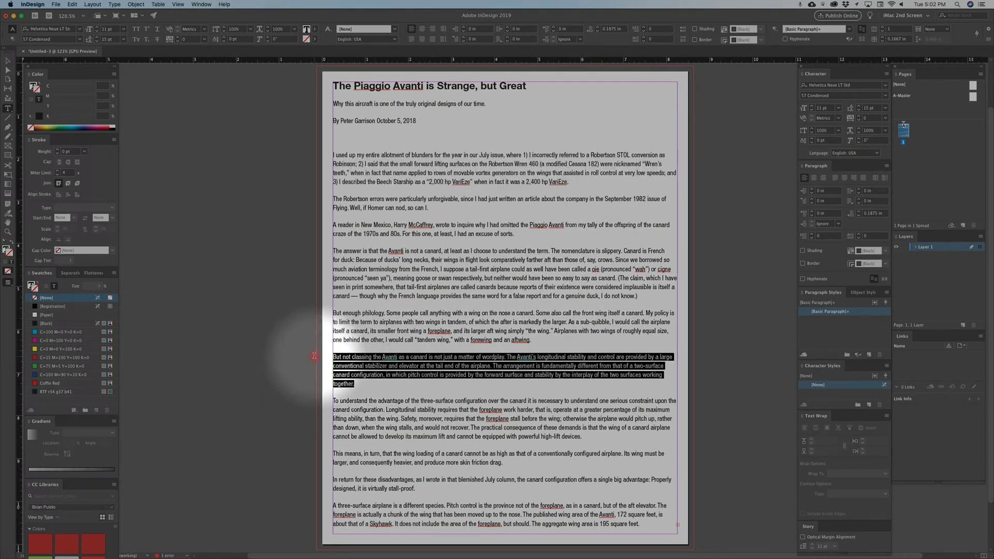
left_click(864, 118)
type("5")
key("Tab")
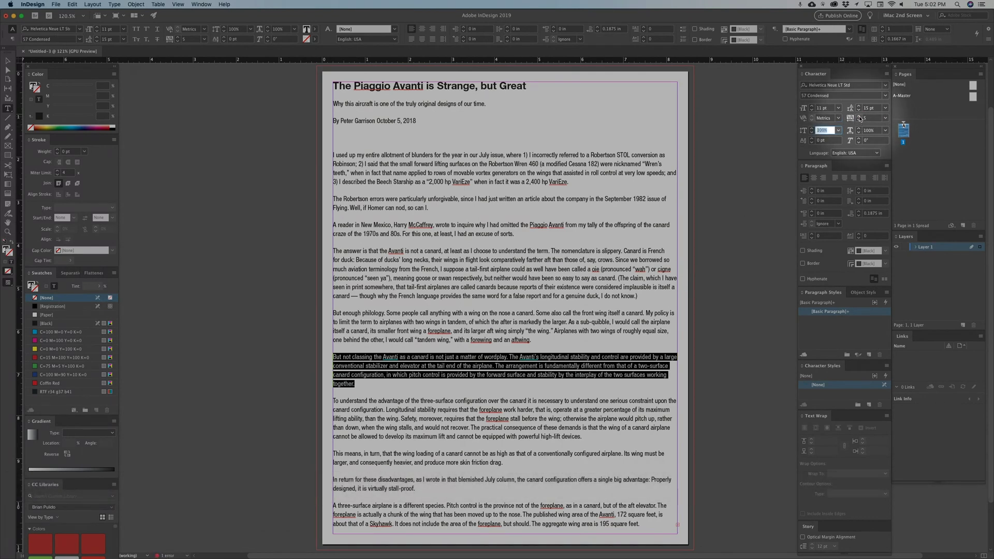
left_click(859, 117)
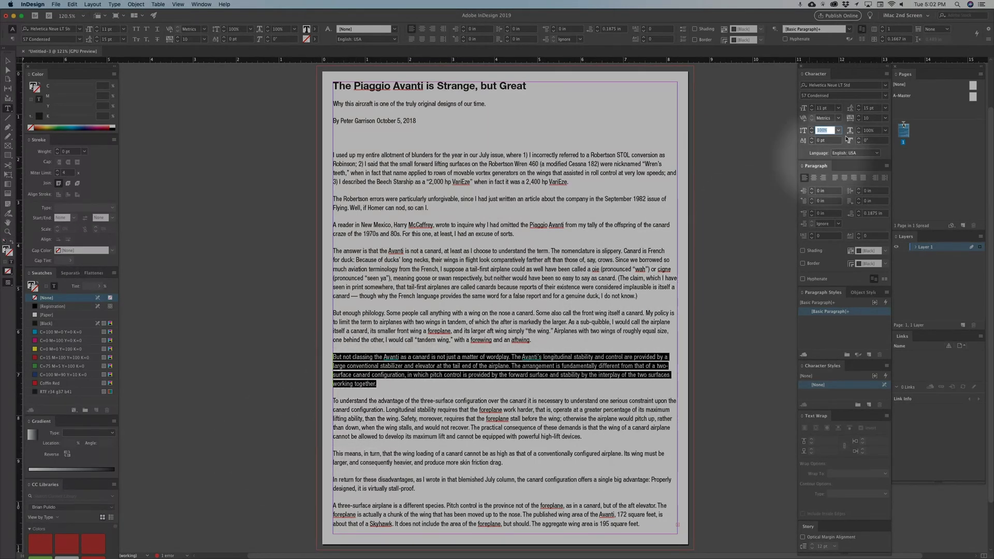
left_click(570, 337)
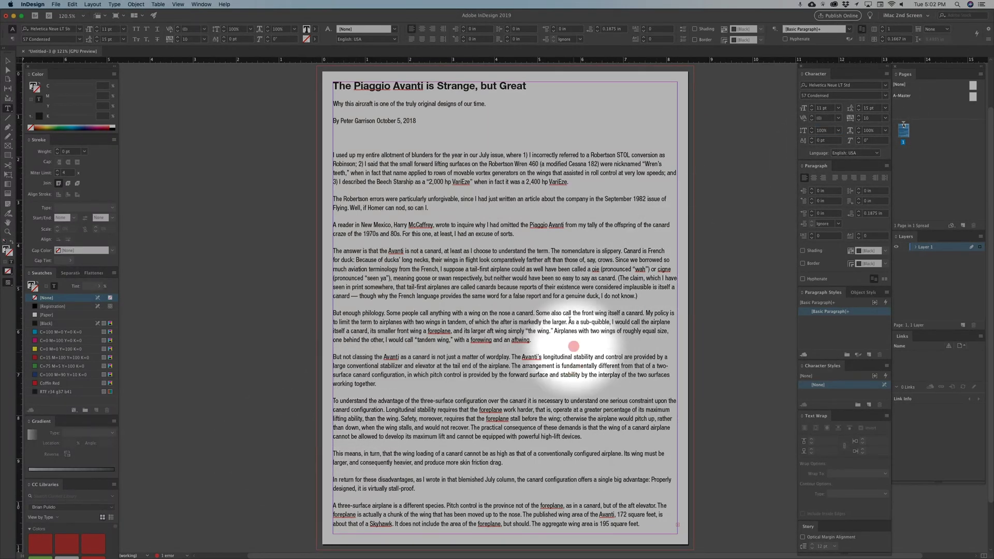
left_click(569, 366)
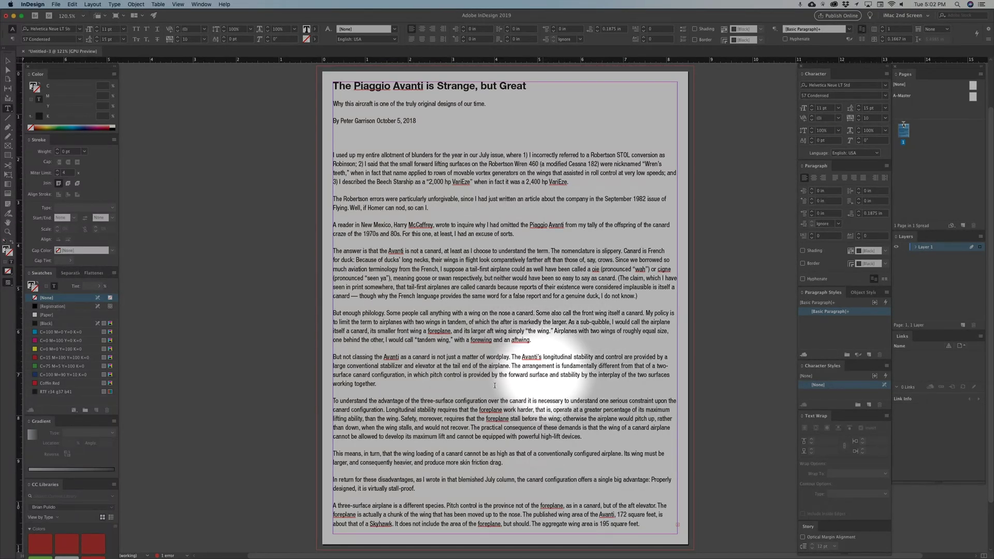
Reset the tracking of the paragraph beginning "But not classing the Avanti" to 0
left_click_drag(379, 384, 332, 358)
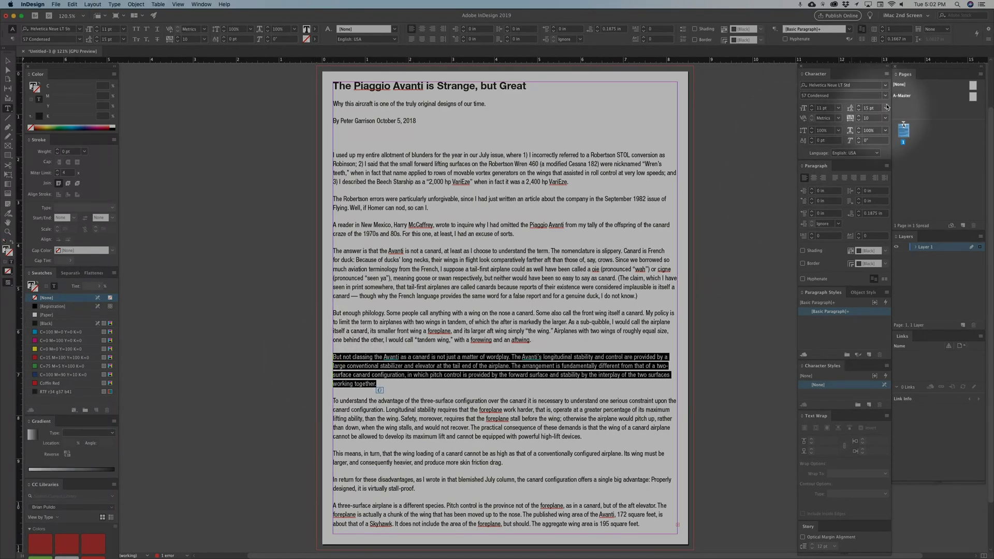
left_click(860, 118)
type("0")
key("Return")
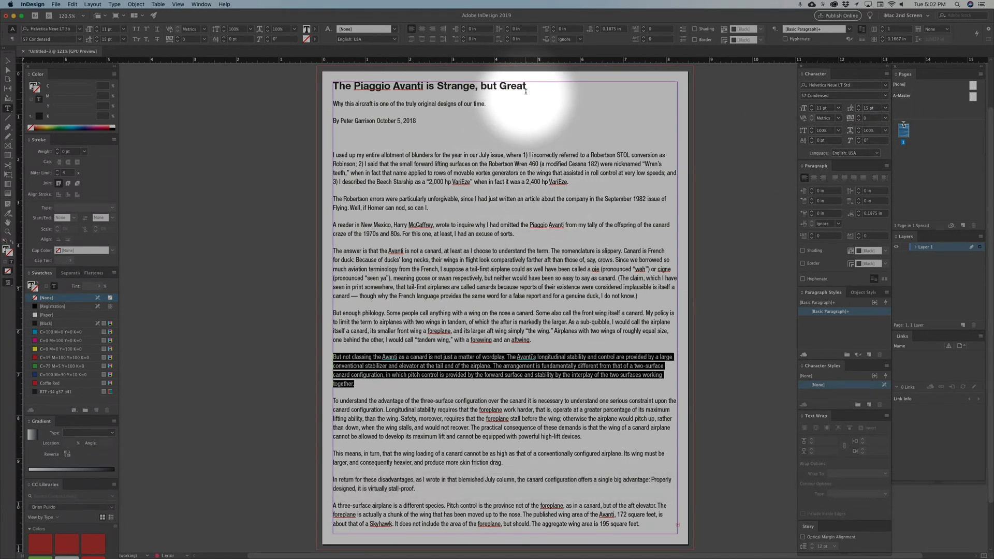
Select the article title and set its vertical scale to 120%, followed by 60%
left_click_drag(527, 86, 330, 78)
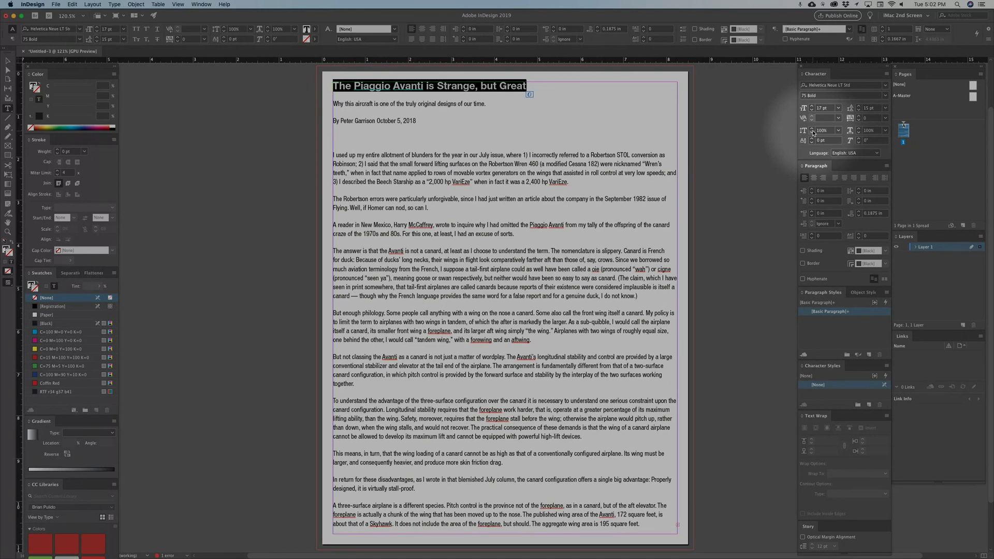
left_click_drag(818, 131, 790, 132)
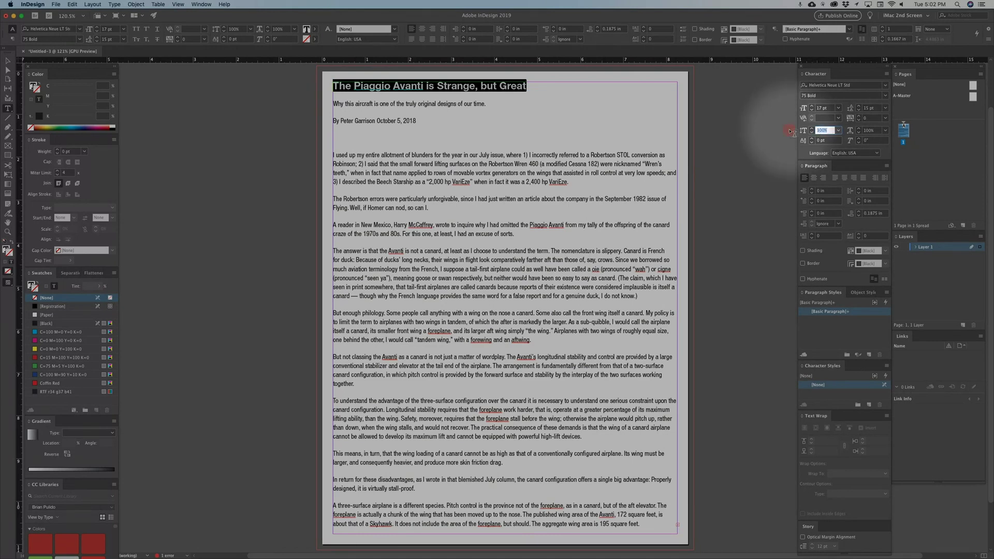
type("120")
key("Return")
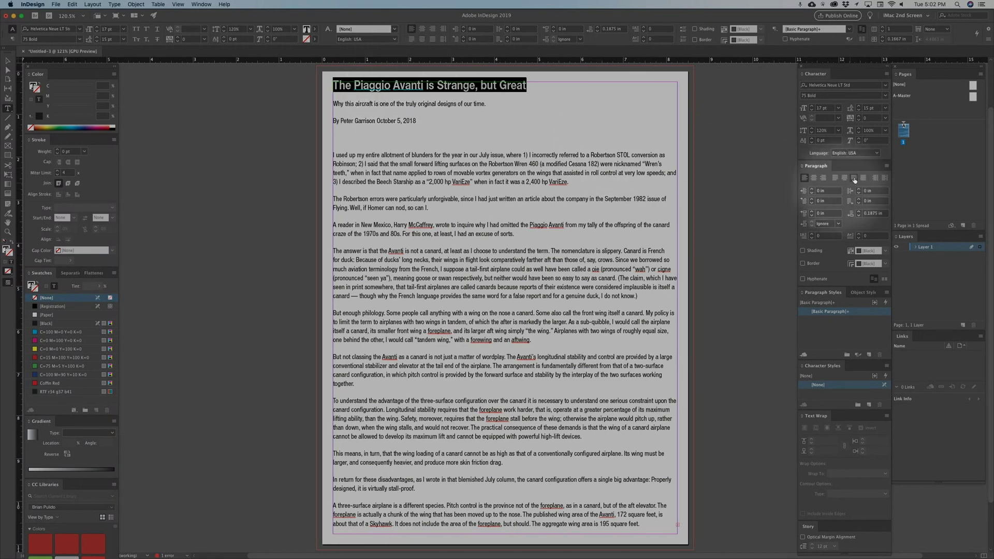
left_click(798, 130)
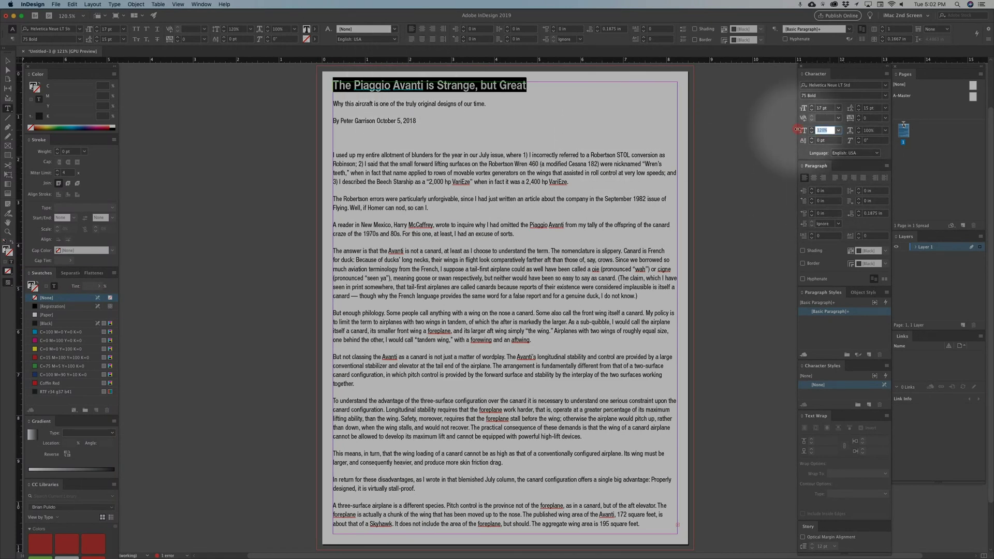
type("60")
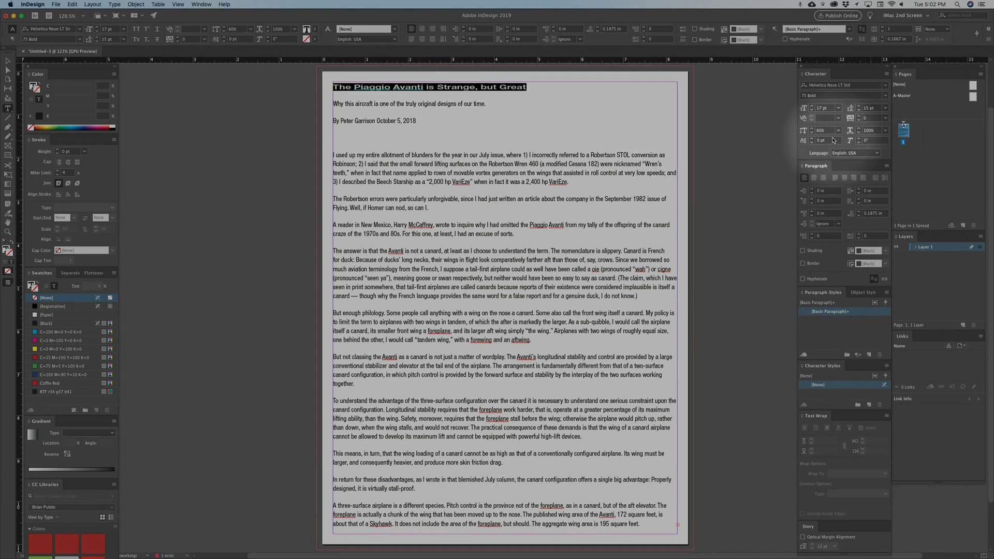
Reset the title's vertical scale to 100%
left_click(814, 130)
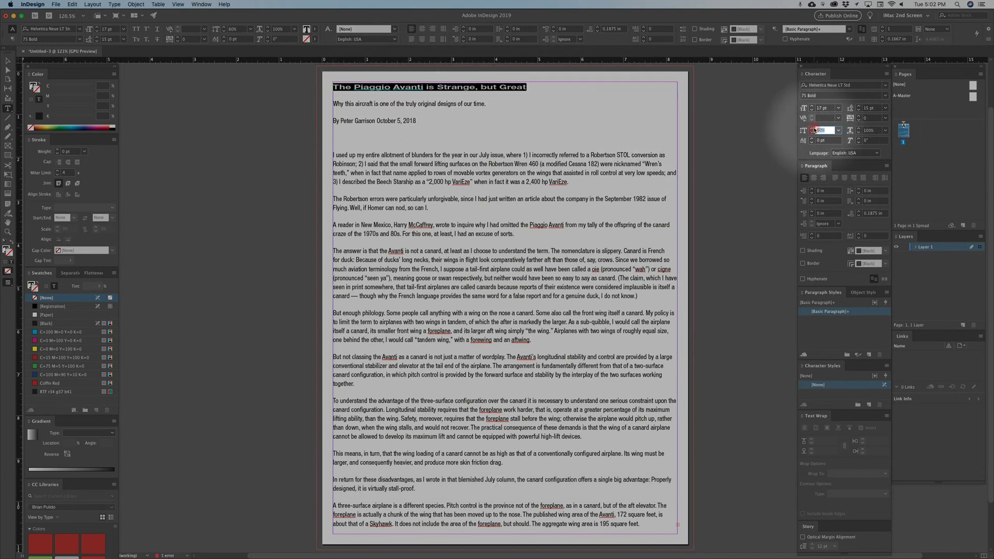
type("100")
key("Tab")
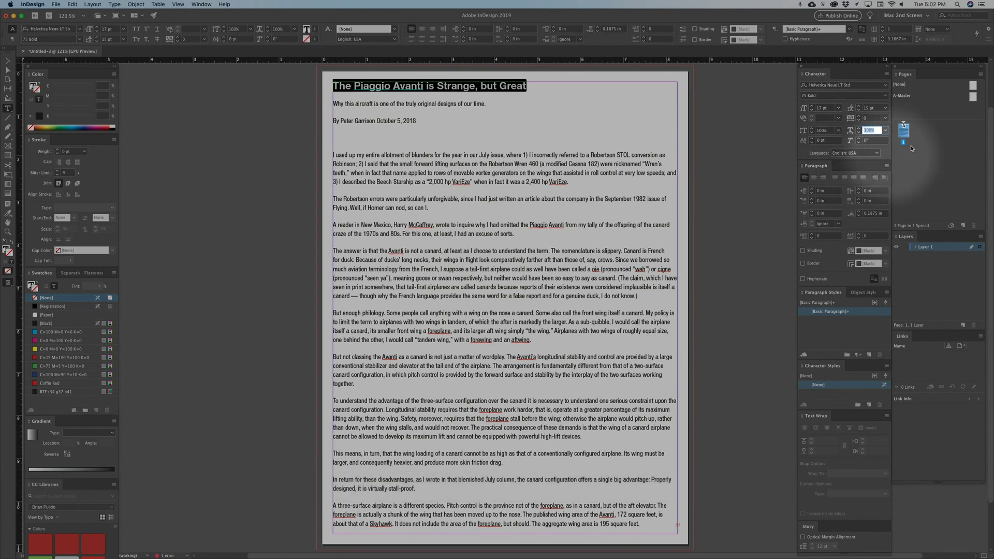
Set the title's horizontal scale to 80%, raise it to 120%, and return it to 100%
type("80")
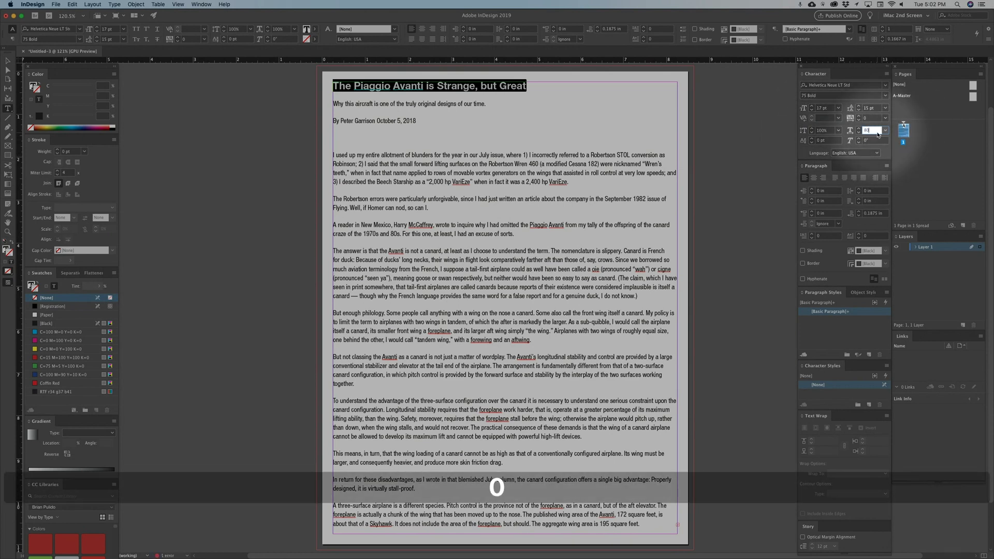
key("Tab")
left_click(857, 133)
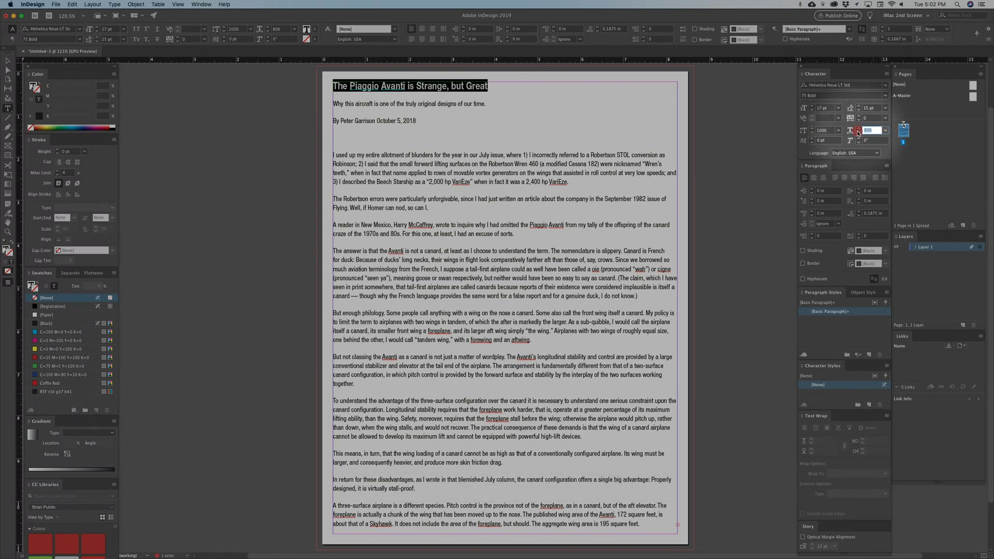
type("12")
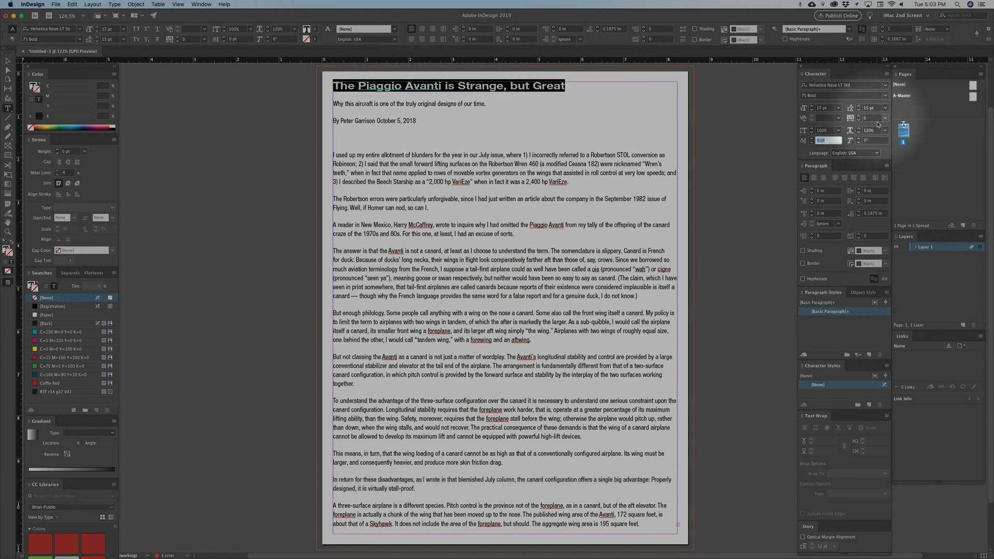
type("1")
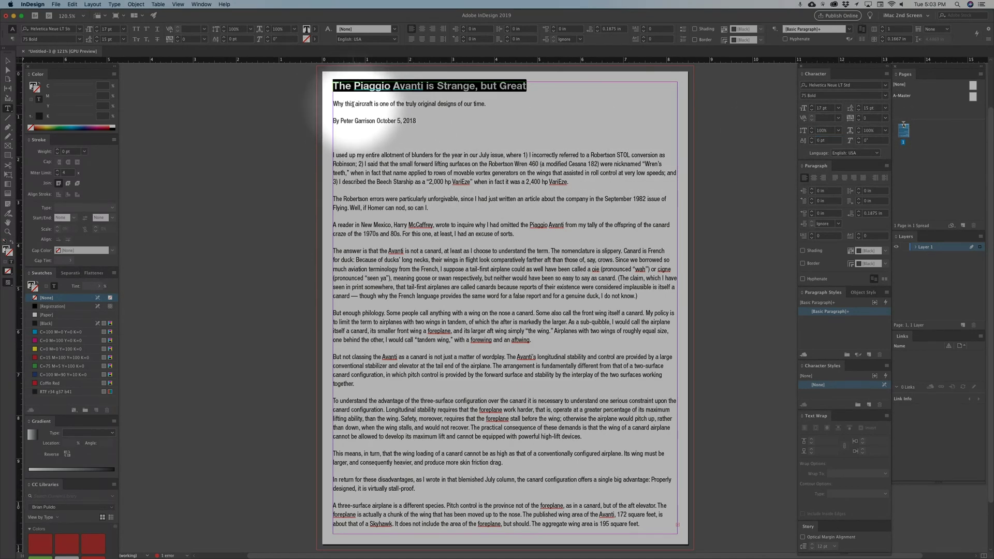
Select the word "this" in the subtitle line, raise its baseline shift, and restore it to 0 pt
left_click(352, 104)
double_click(349, 105)
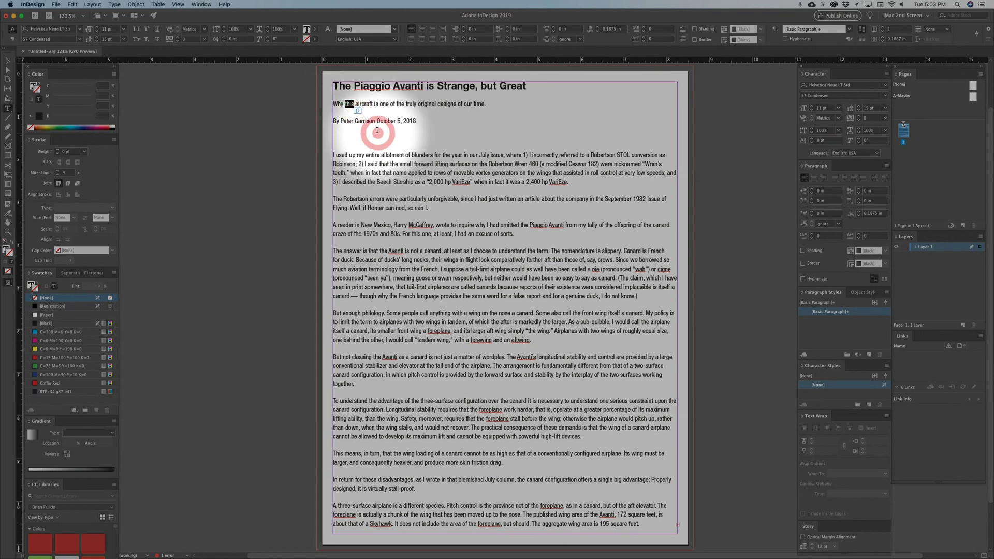
left_click(811, 139)
left_click(811, 139)
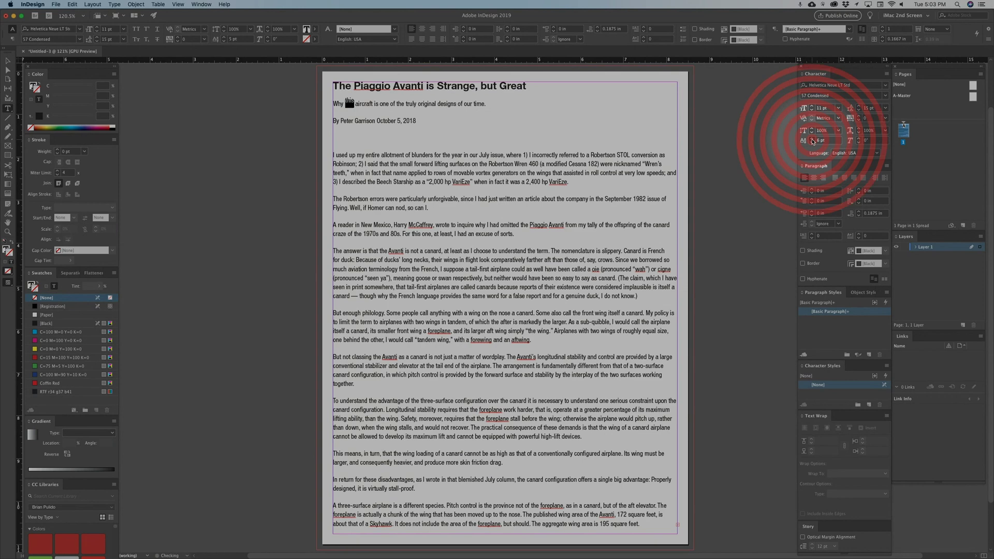
left_click(812, 139)
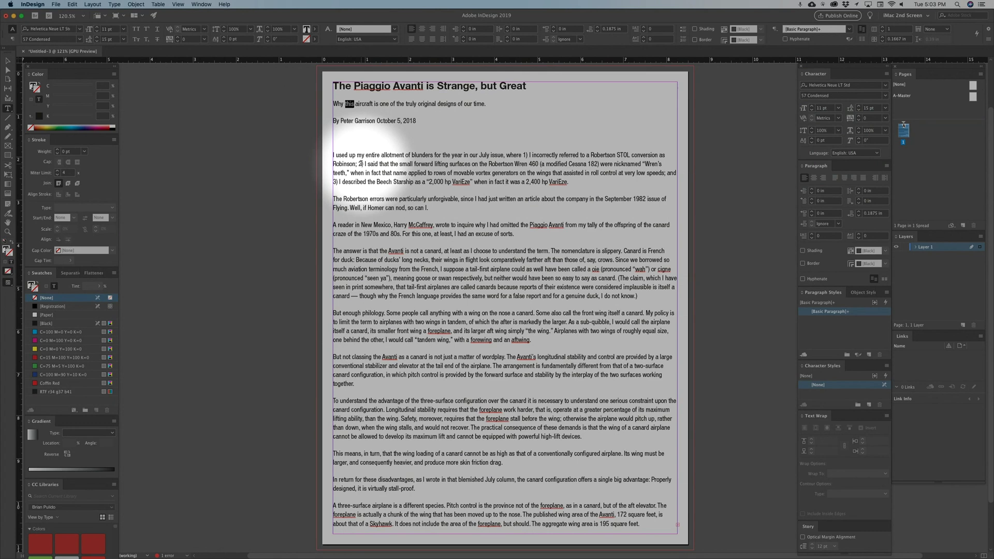
Make the "2" before "I said that" in the first body paragraph a superscript, using a 4 pt baseline shift and a smaller font size
double_click(360, 163)
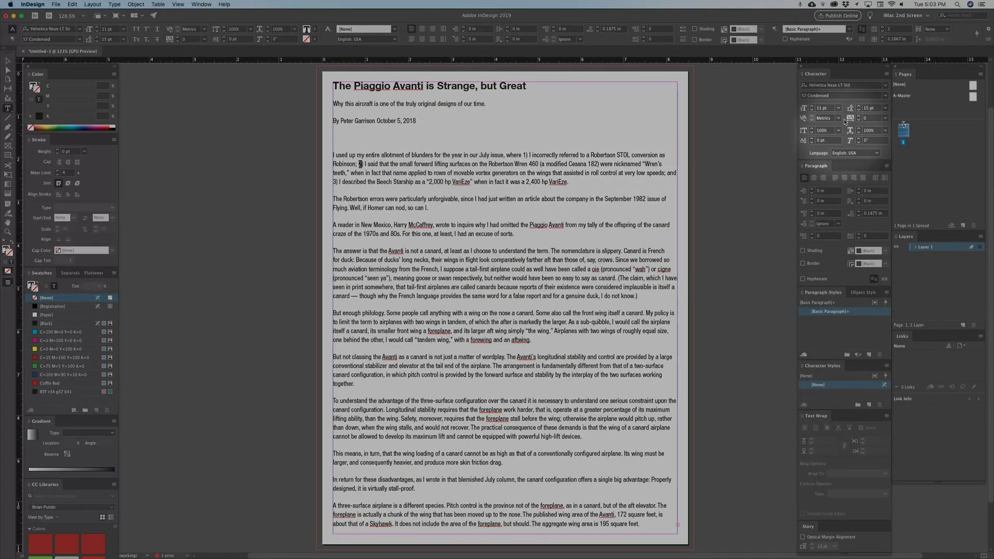
left_click(886, 74)
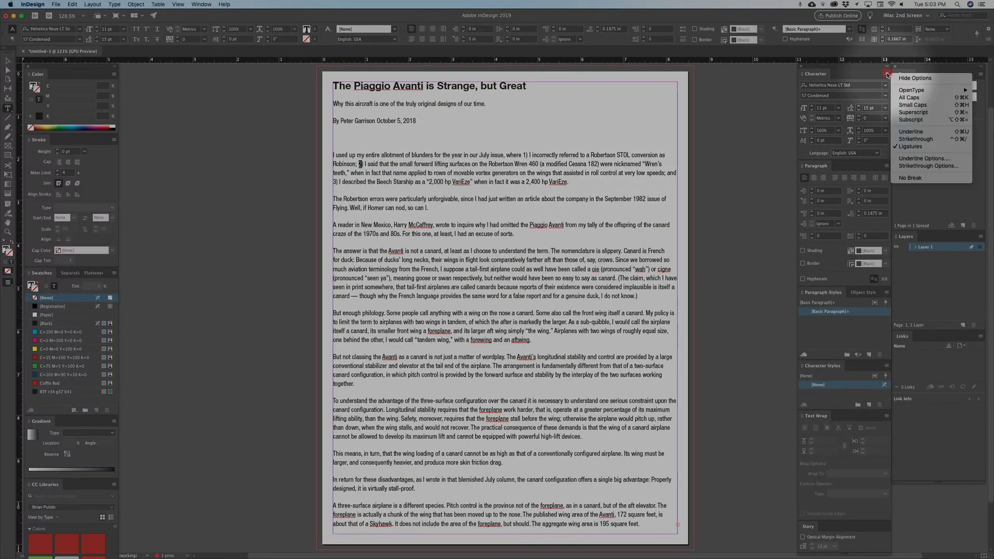
left_click(886, 98)
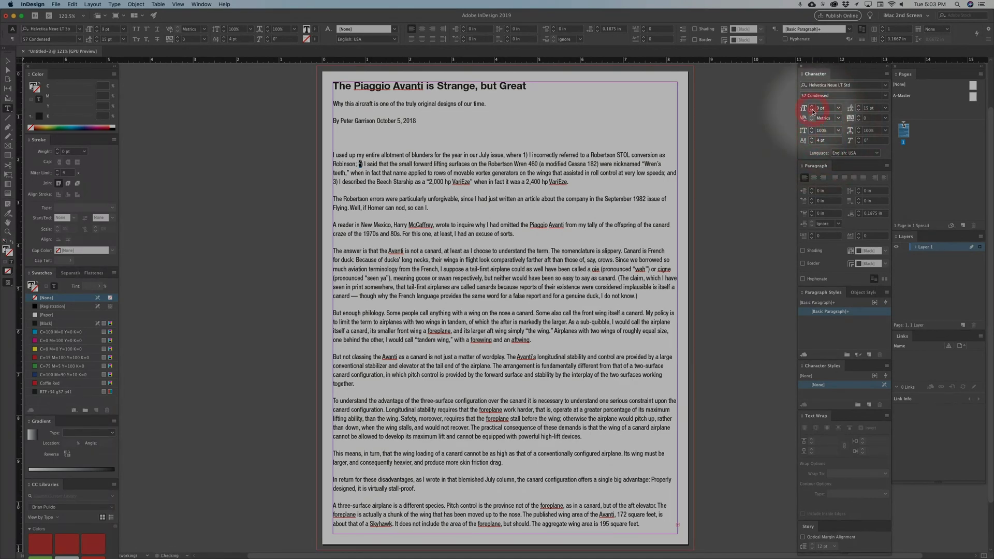
left_click(411, 173)
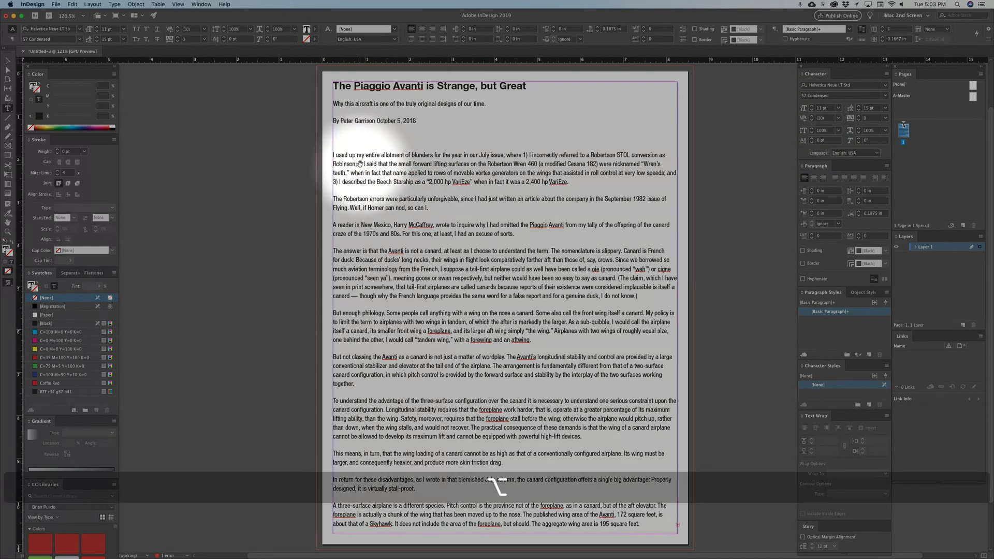
scroll(359, 163, "up", 8)
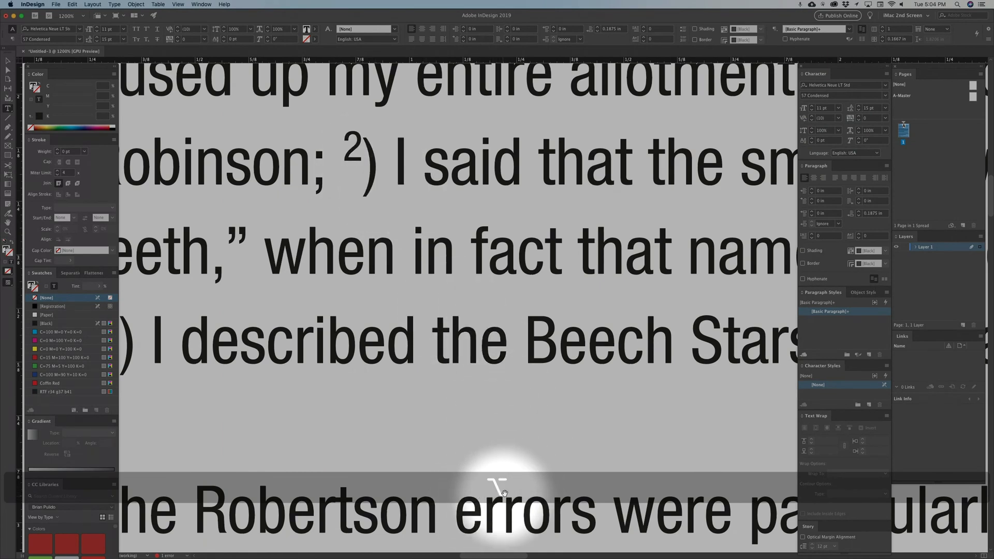
scroll(425, 244, "down", 4)
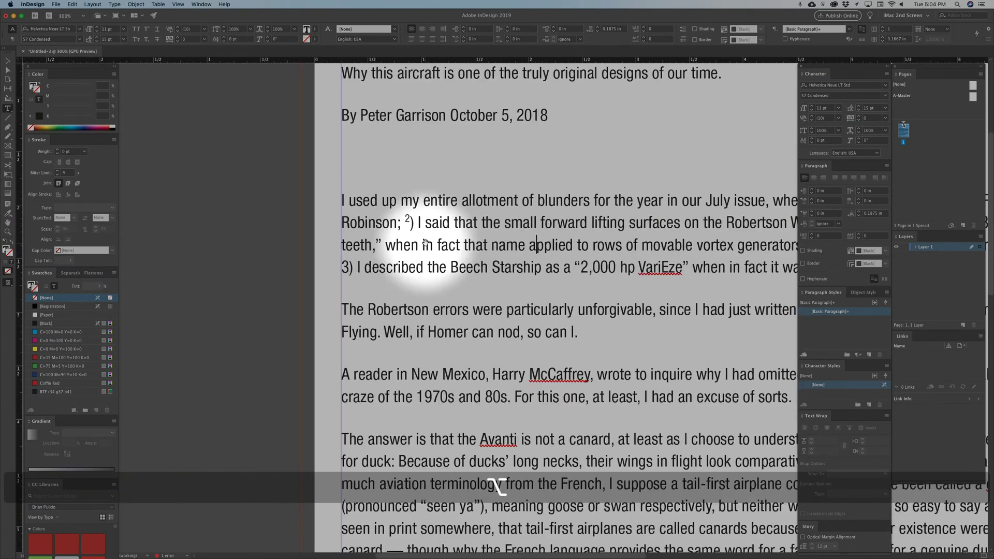
scroll(425, 243, "up", 4)
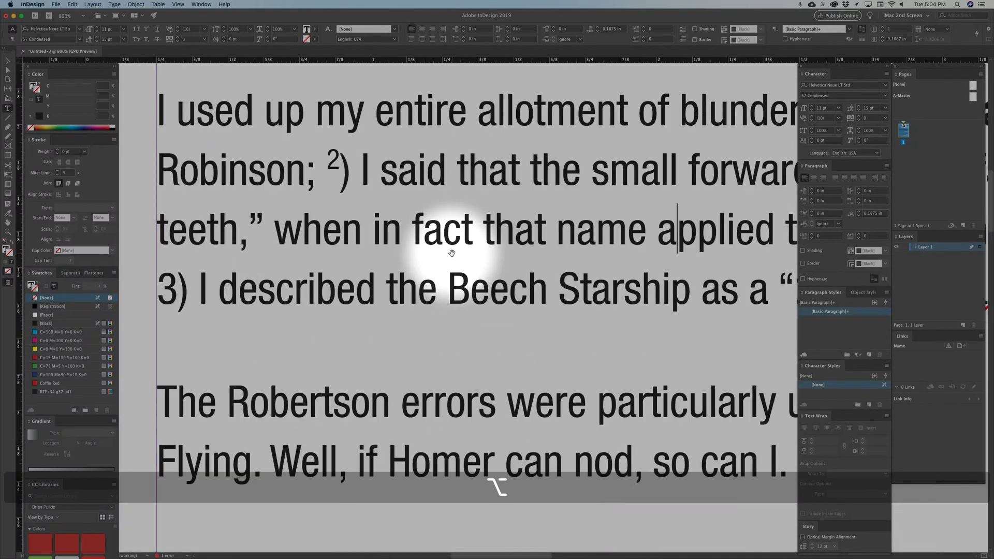
scroll(452, 253, "down", 3)
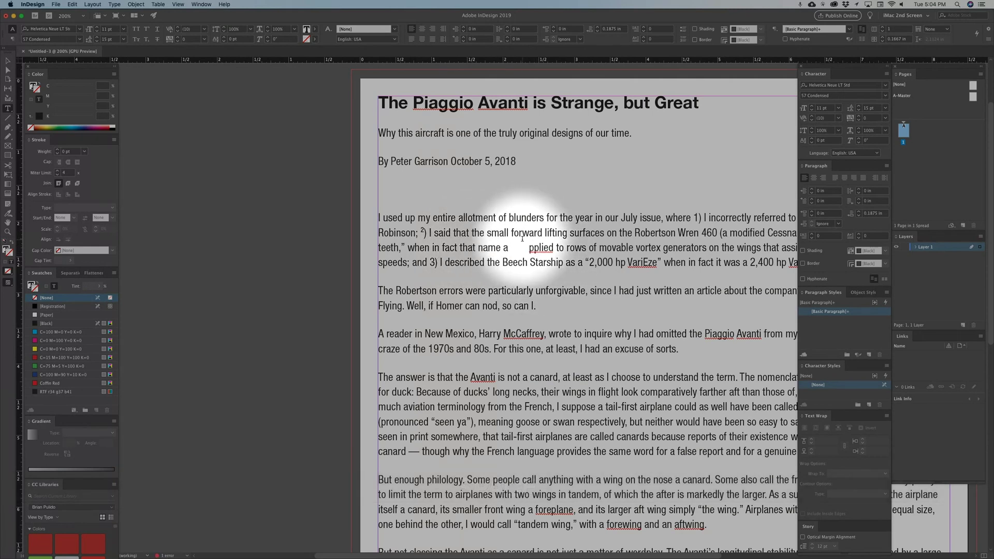
Undo the stray spaces inserted inside the word "applied" in the first body paragraph
key("super+z")
key("super+z")
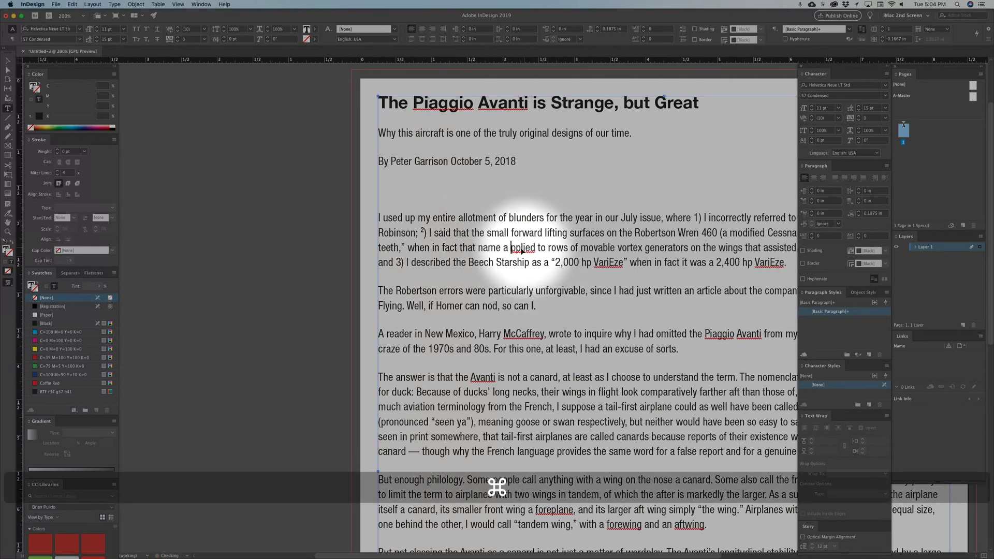
key("super+z")
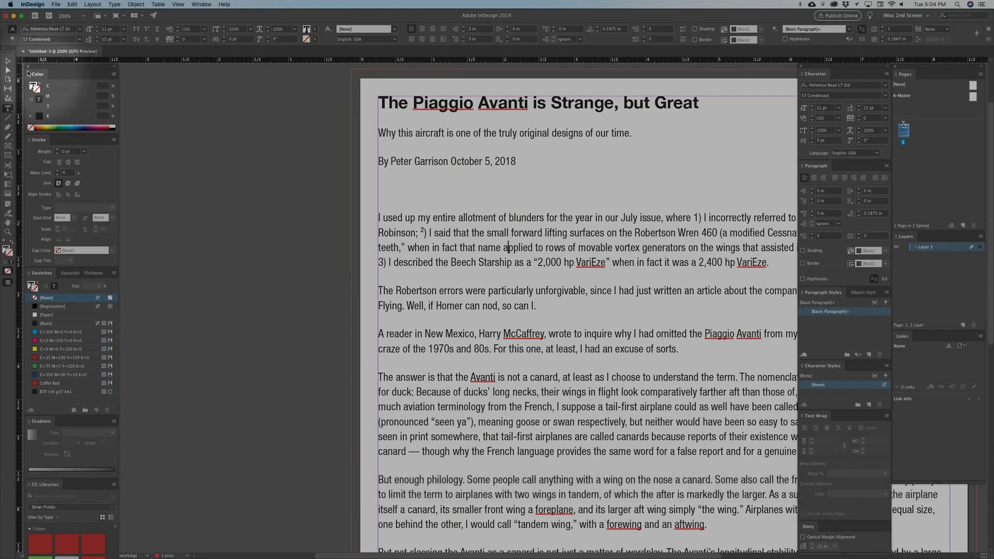
Pan the page with the Selection tool active and return to text editing in the first body paragraph with the Type tool
left_click(9, 61)
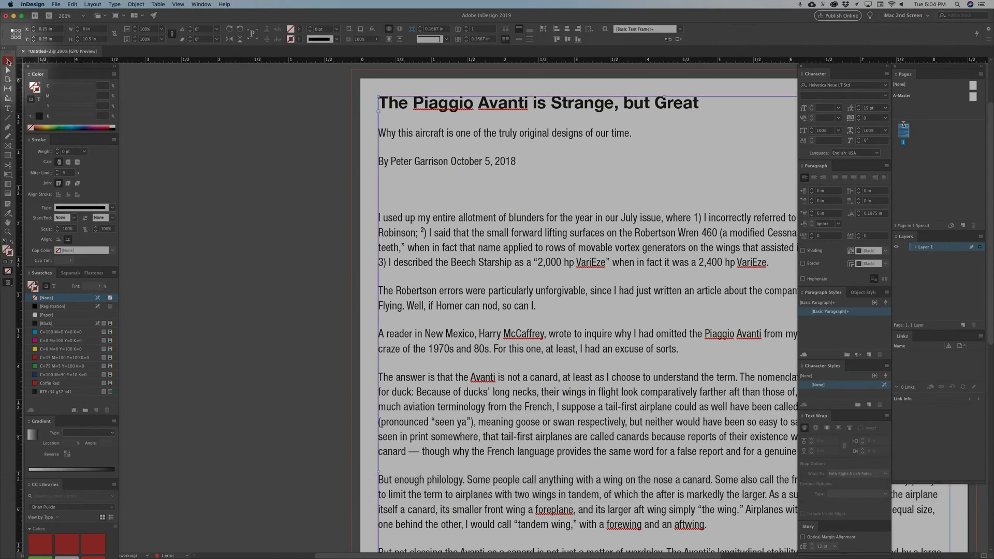
key("space")
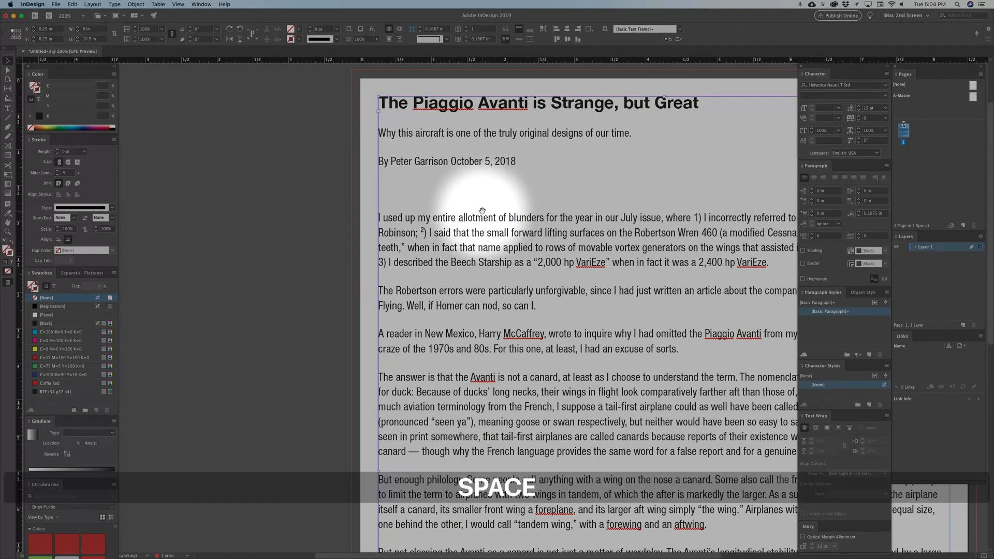
left_click_drag(603, 273, 420, 188)
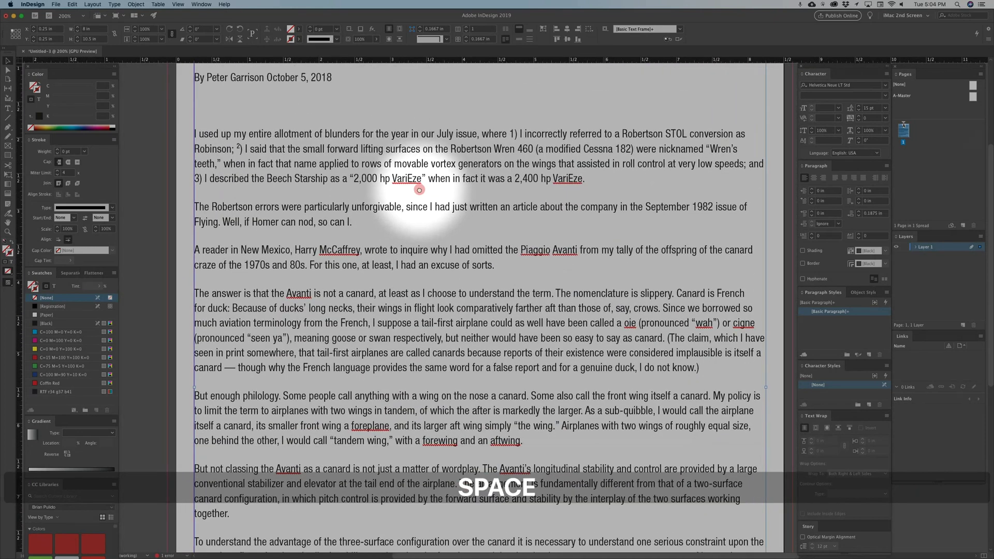
left_click(8, 109)
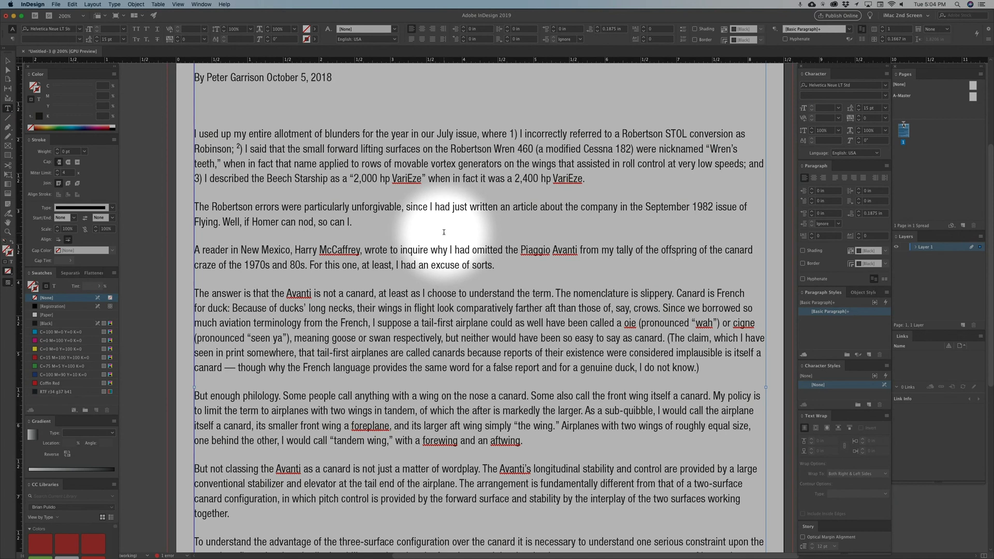
left_click(473, 161)
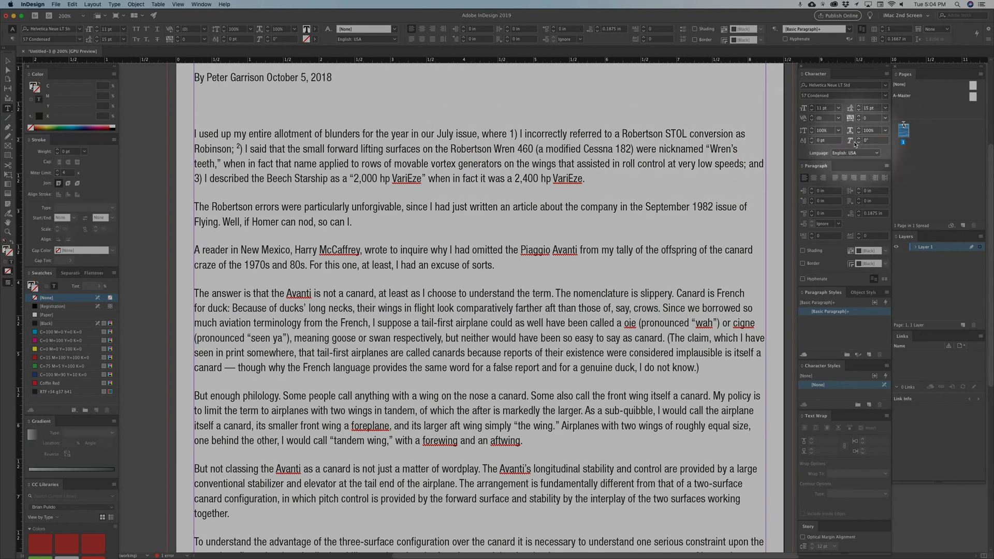
Skew the article title by 10° and undo the skew
scroll(310, 104, "up", 5)
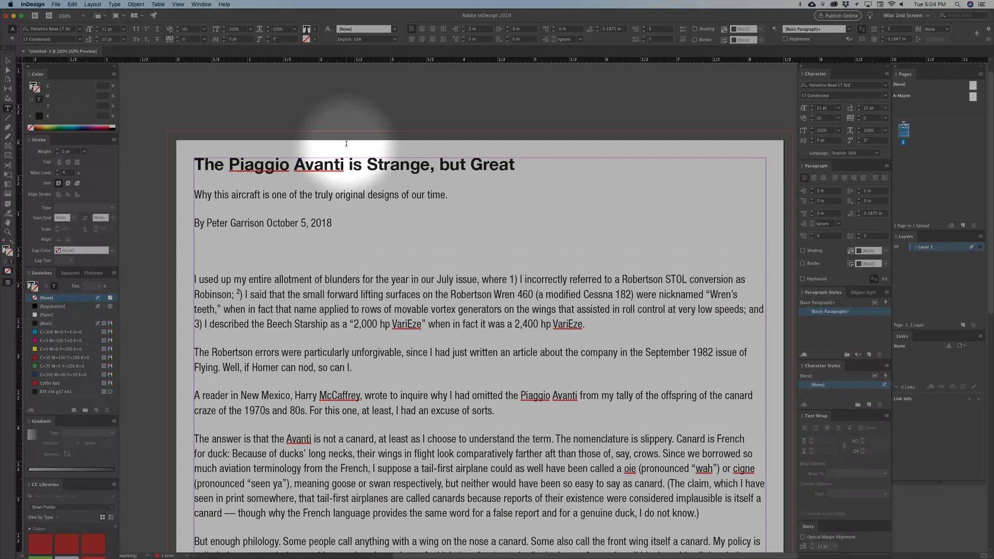
left_click_drag(515, 165, 177, 157)
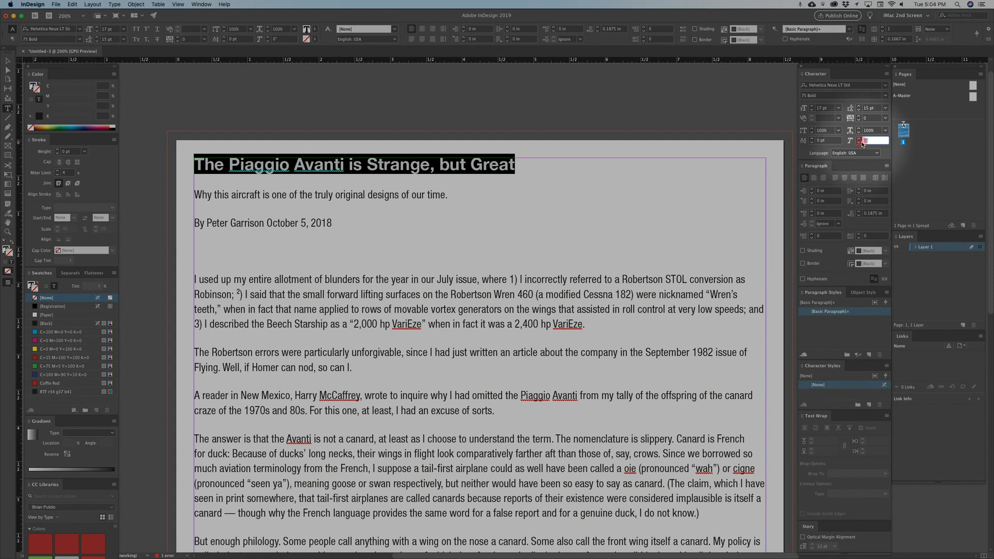
left_click(862, 142)
type("10")
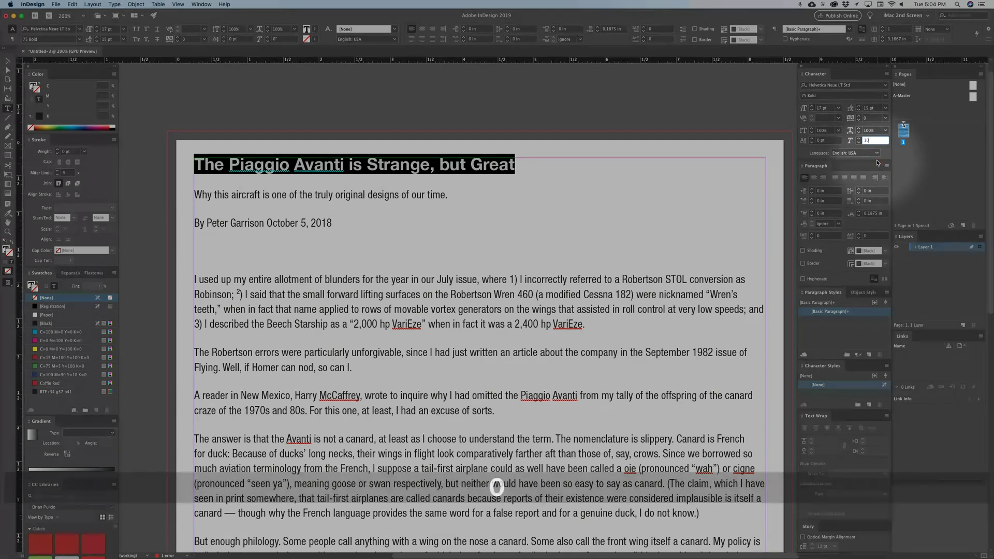
key("Tab")
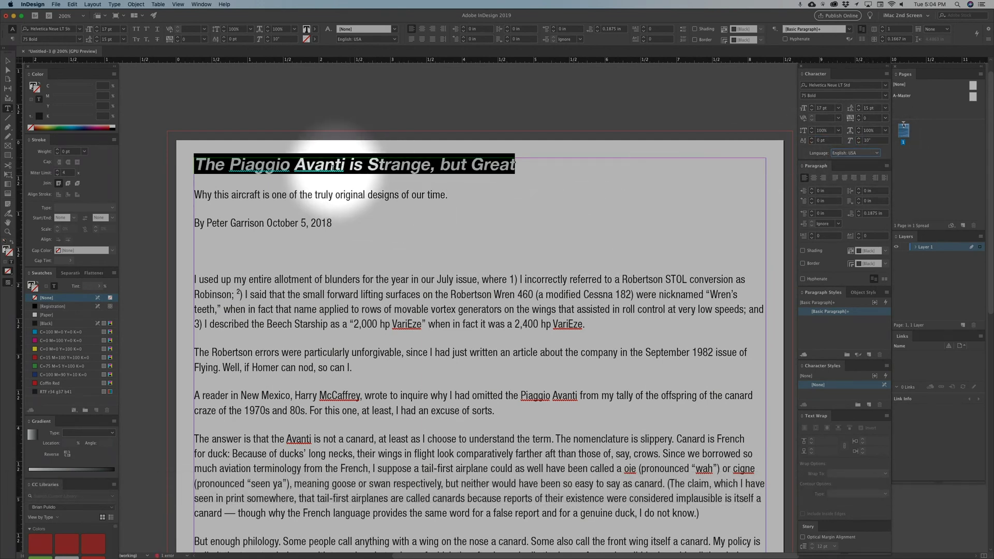
left_click(403, 175)
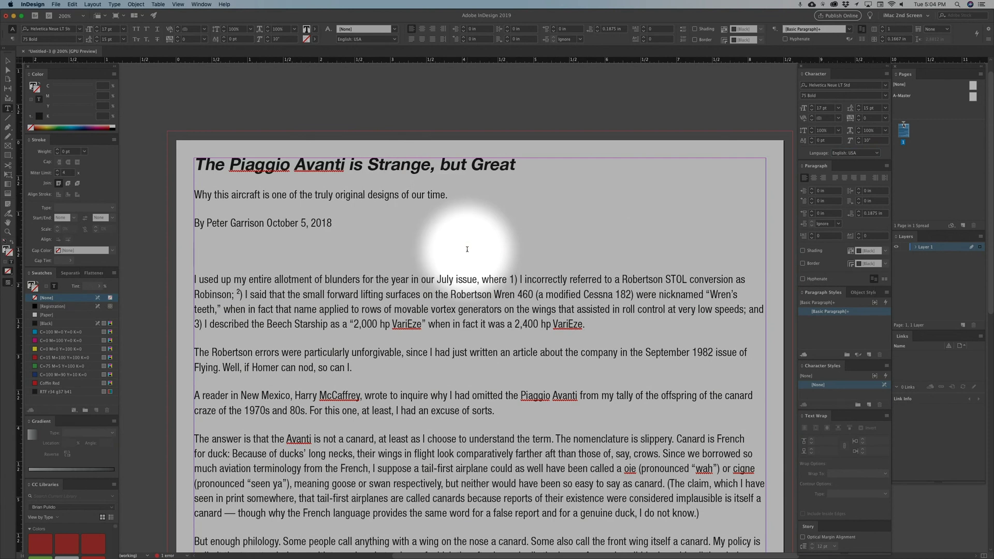
key("super+z")
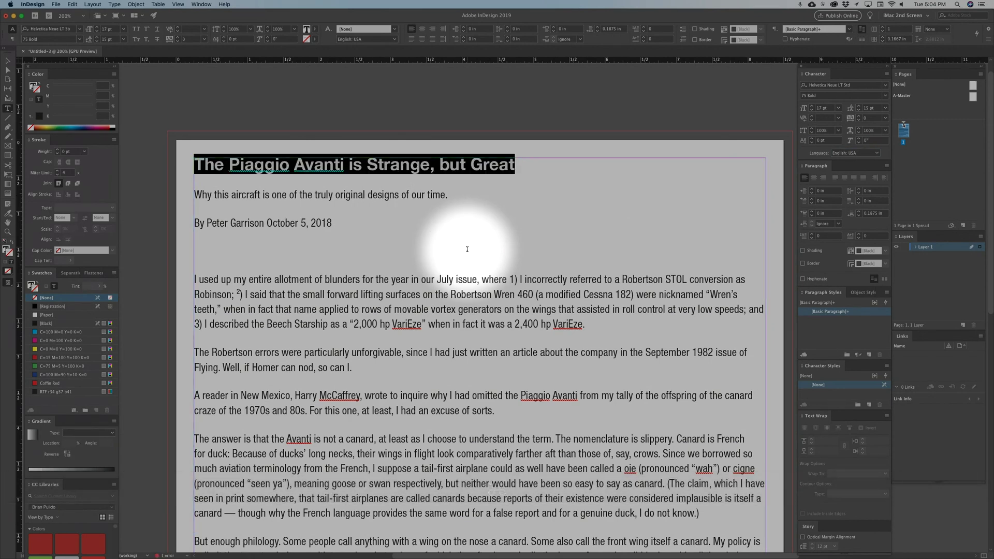
Reset the entire article text to the 57 Condensed style at 11 pt with 0 pt baseline shift
key("super+a")
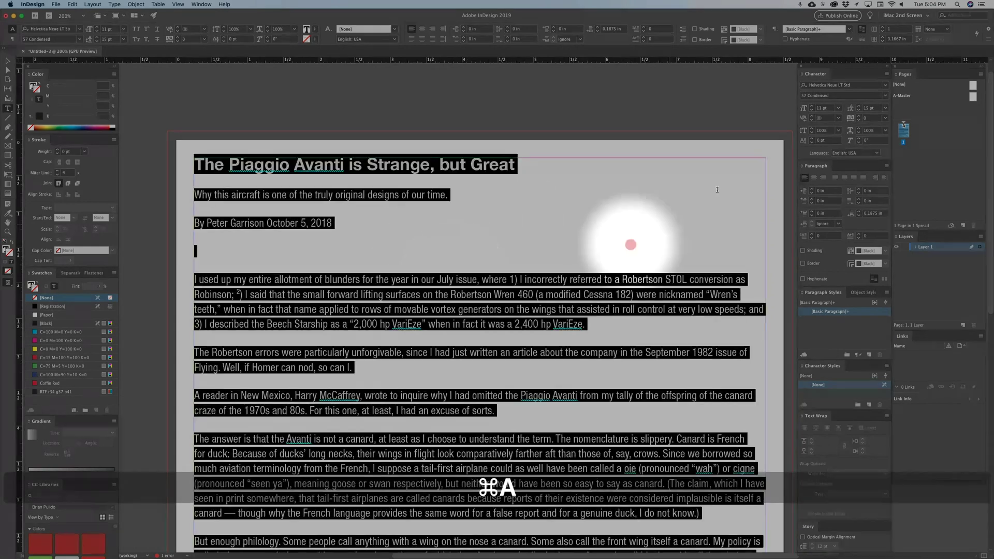
left_click(885, 96)
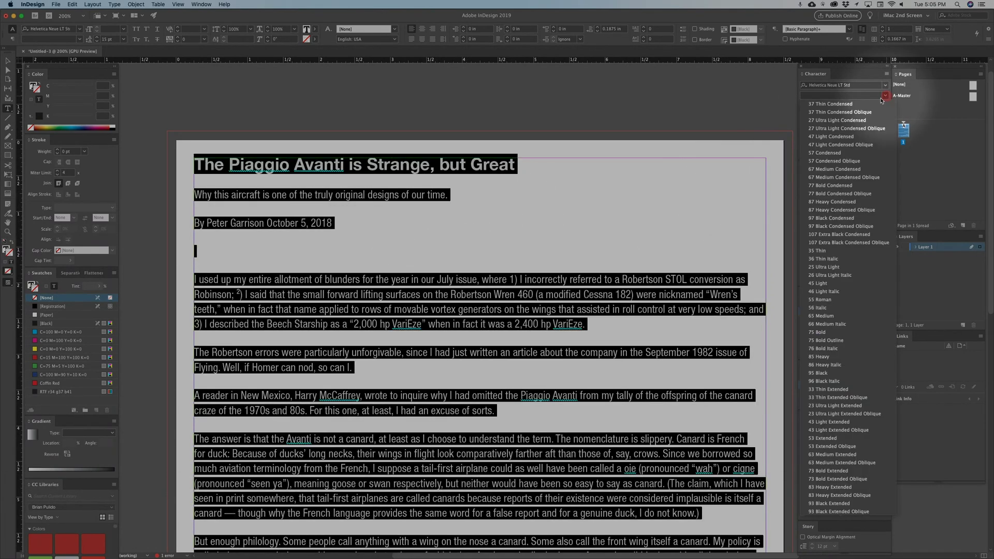
left_click(829, 153)
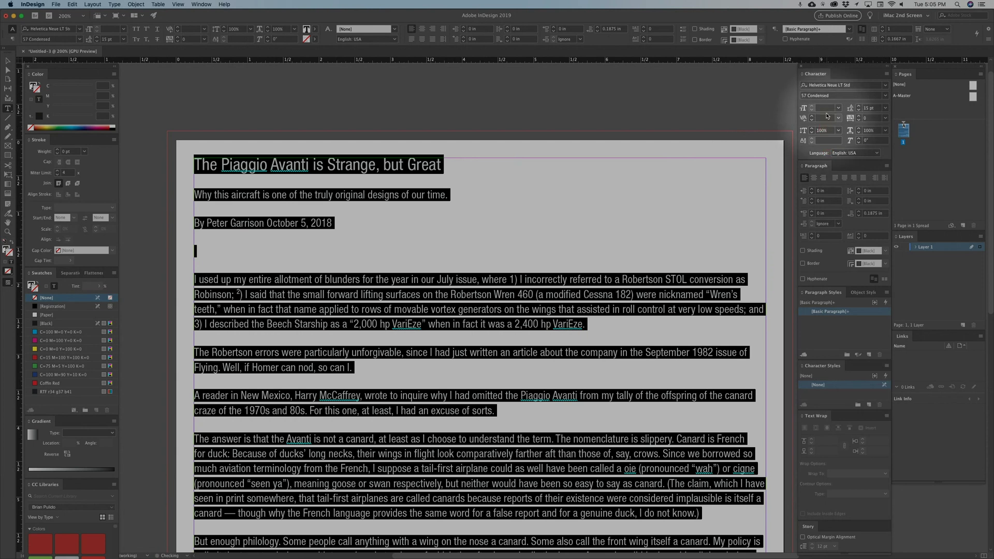
type("1")
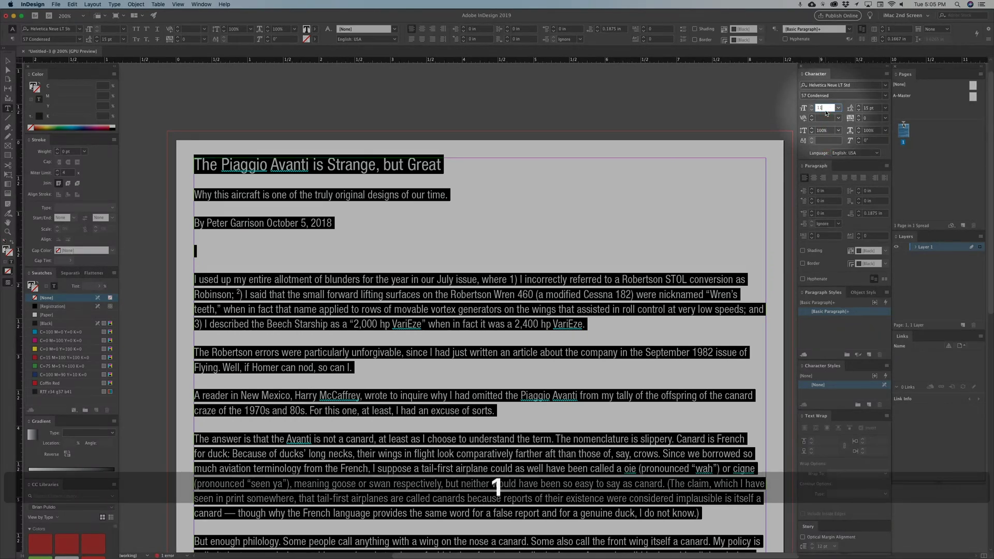
key("Tab")
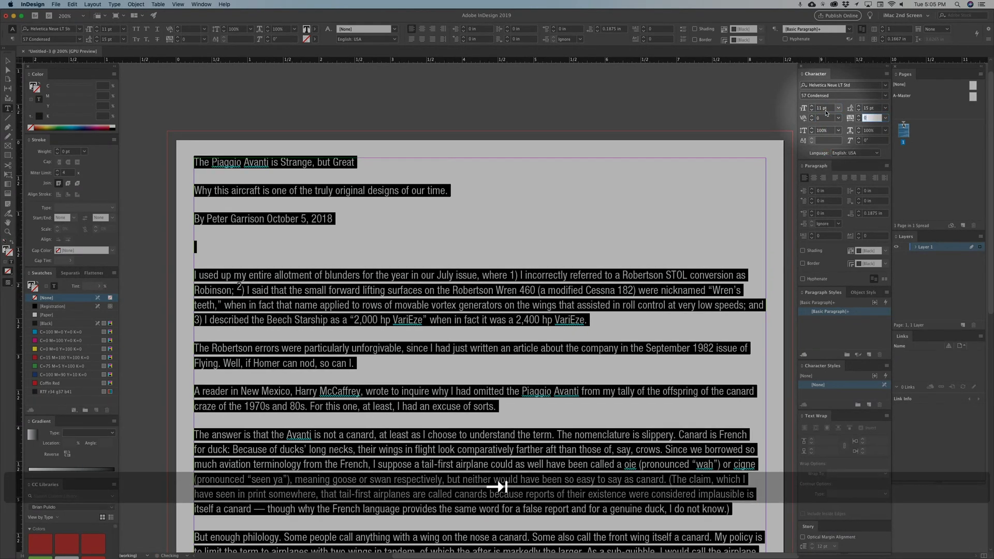
key("Tab")
key("Tab")
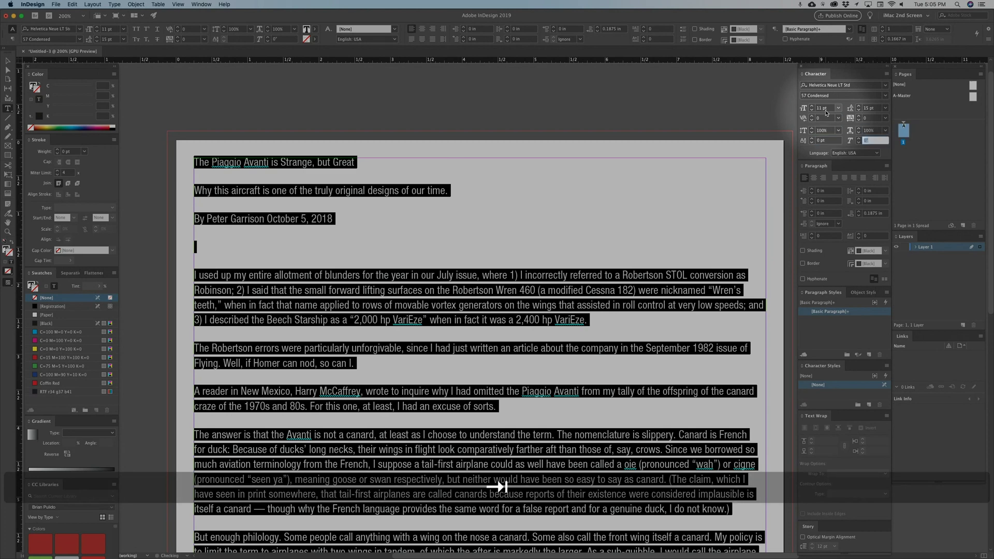
left_click(304, 220)
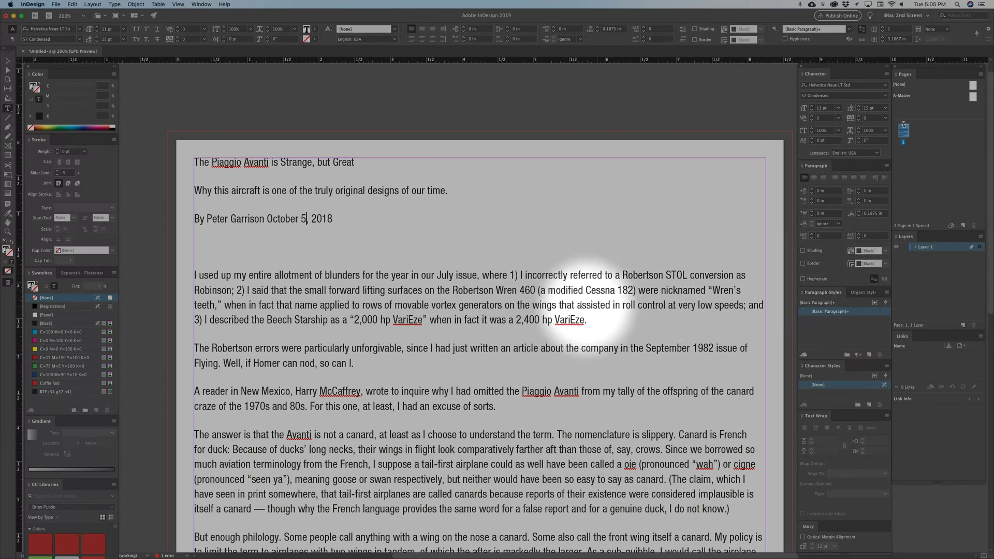
Try centre and right alignment on the paragraph beginning "The Robertson errors" and return it to left alignment
key("super+a")
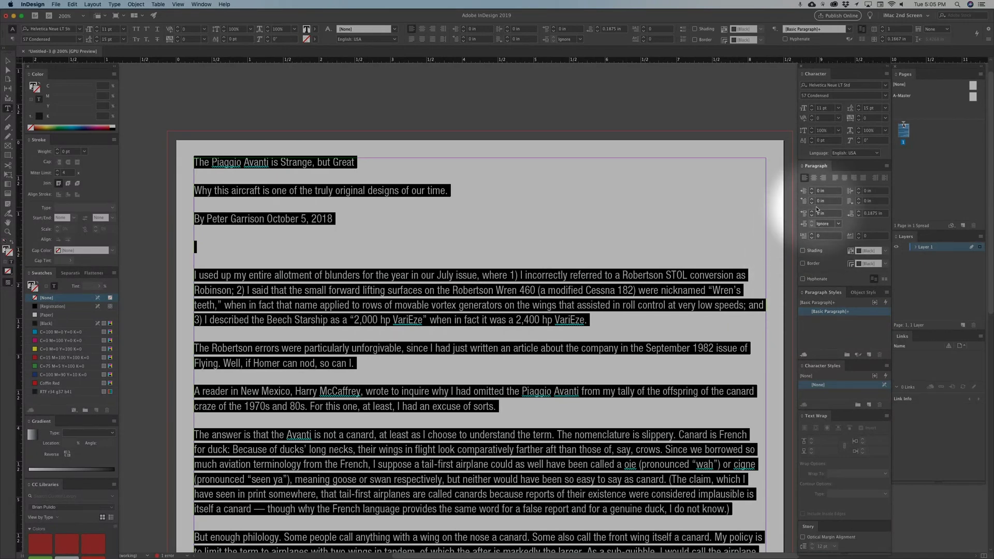
left_click(351, 312)
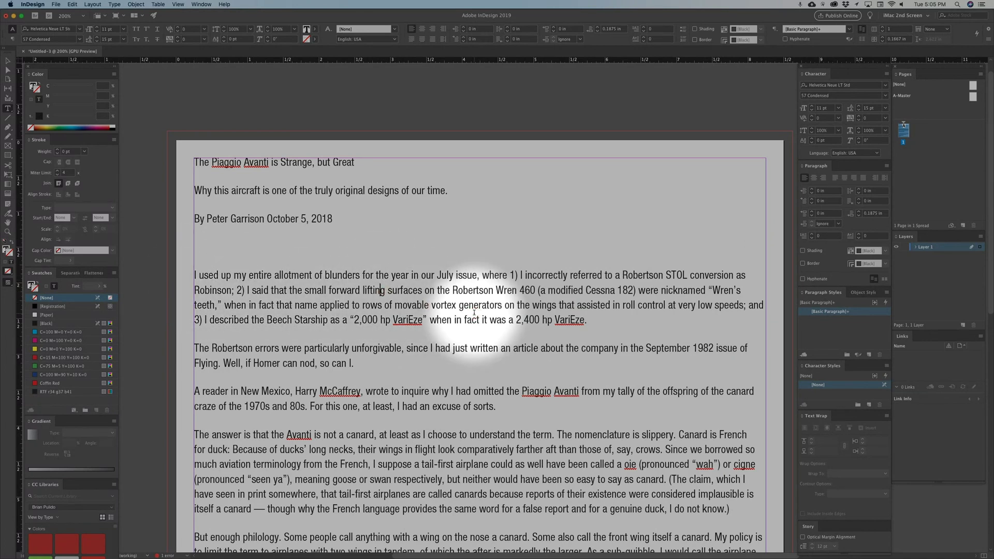
left_click(382, 290)
left_click(384, 348)
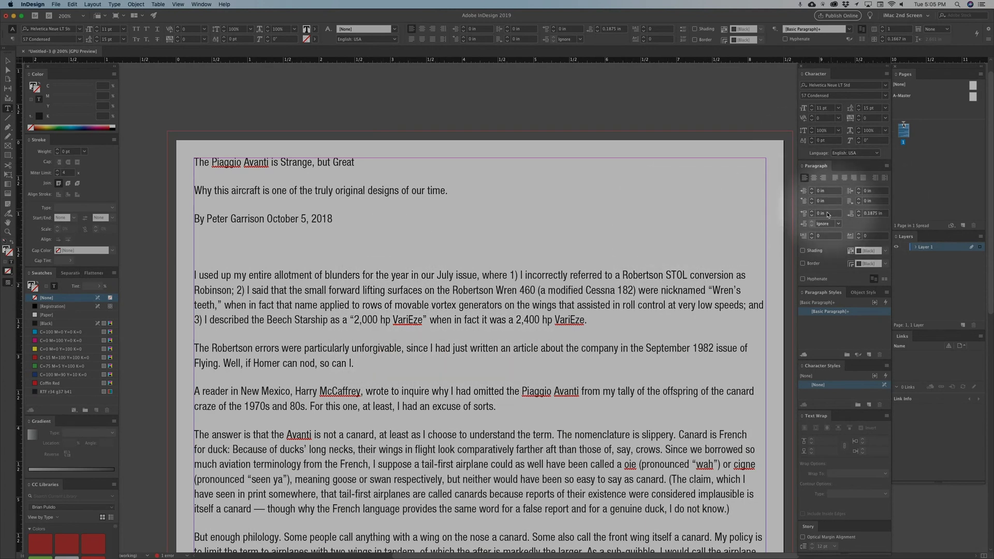
left_click(813, 179)
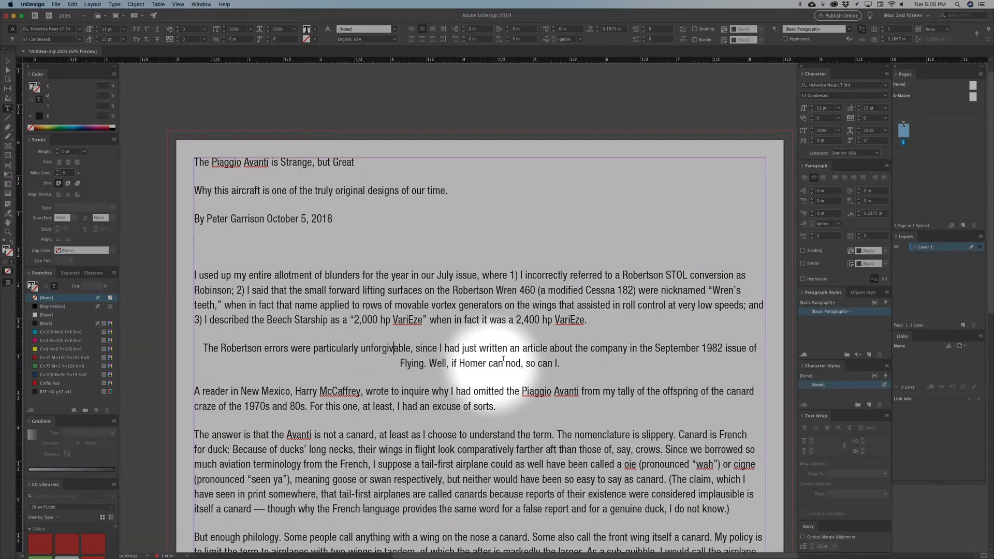
left_click(823, 178)
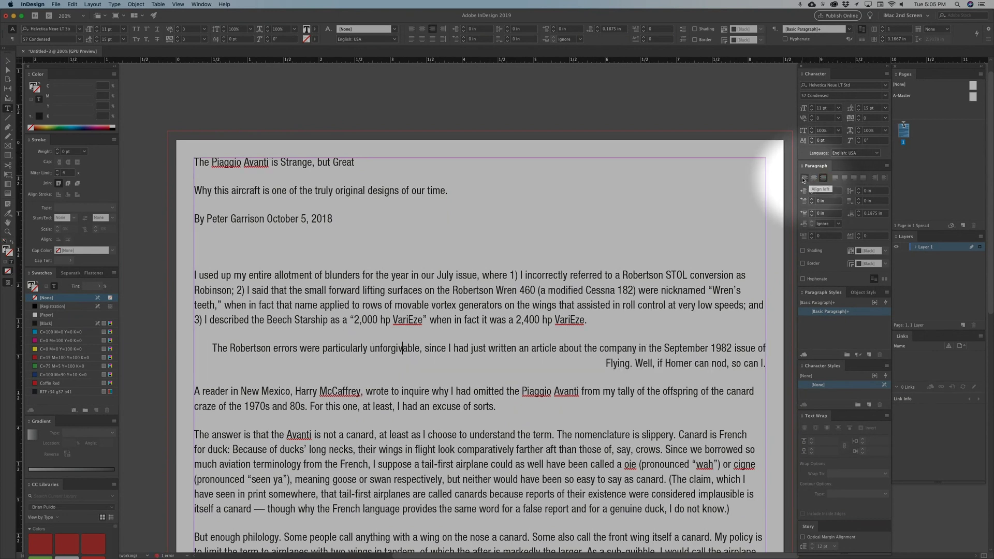
left_click(804, 179)
Justify the first body paragraph with its last line aligned left
left_click_drag(589, 321, 163, 272)
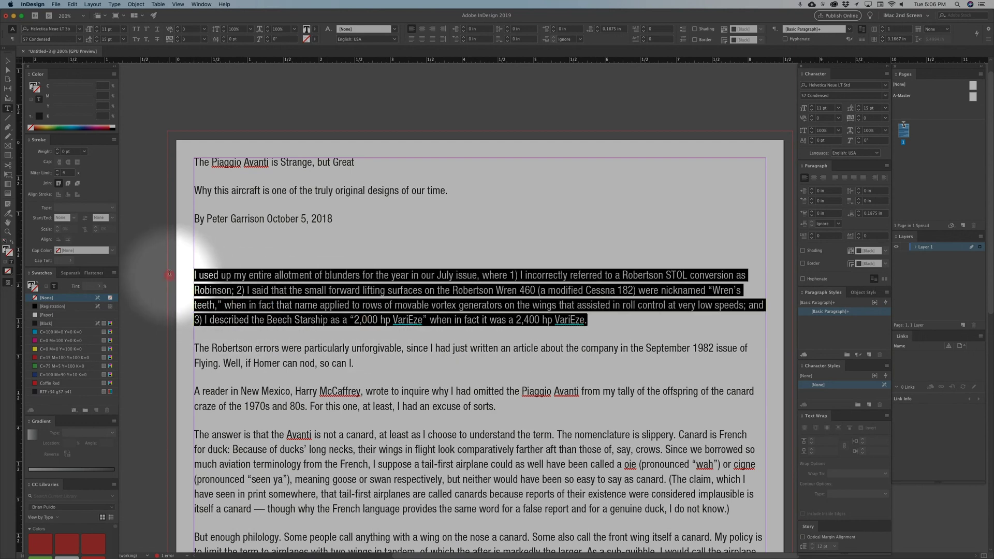
left_click(278, 291)
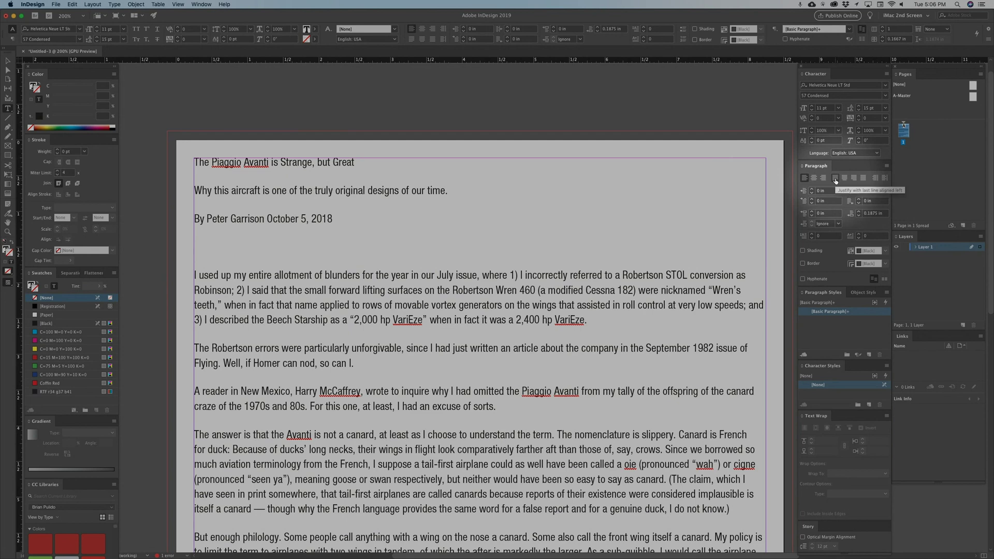
scroll(560, 332, "down", 2)
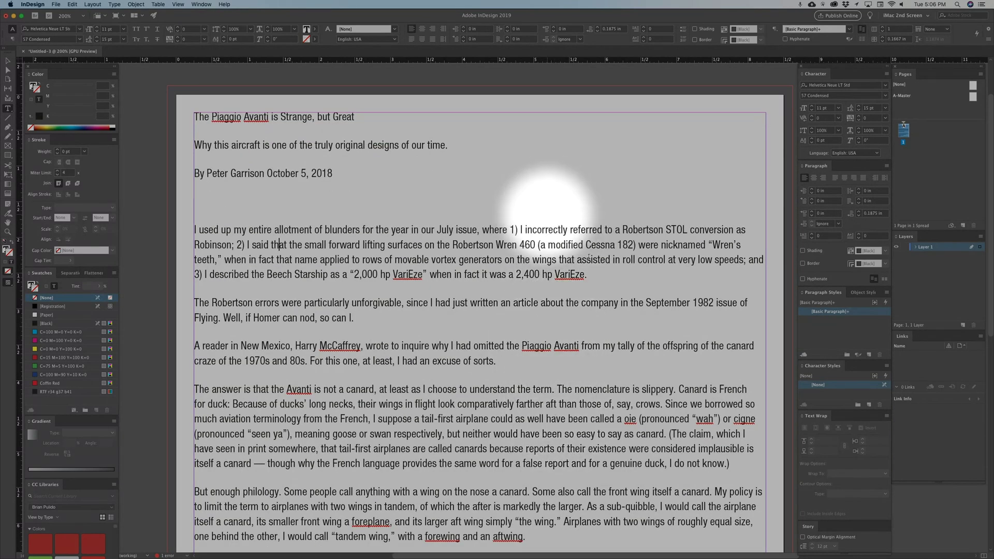
left_click(834, 179)
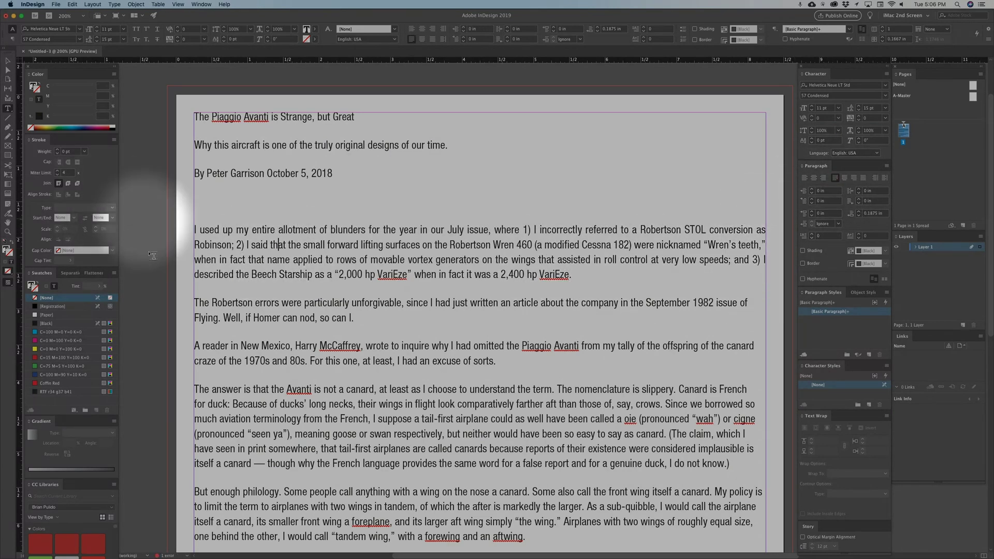
left_click(278, 244)
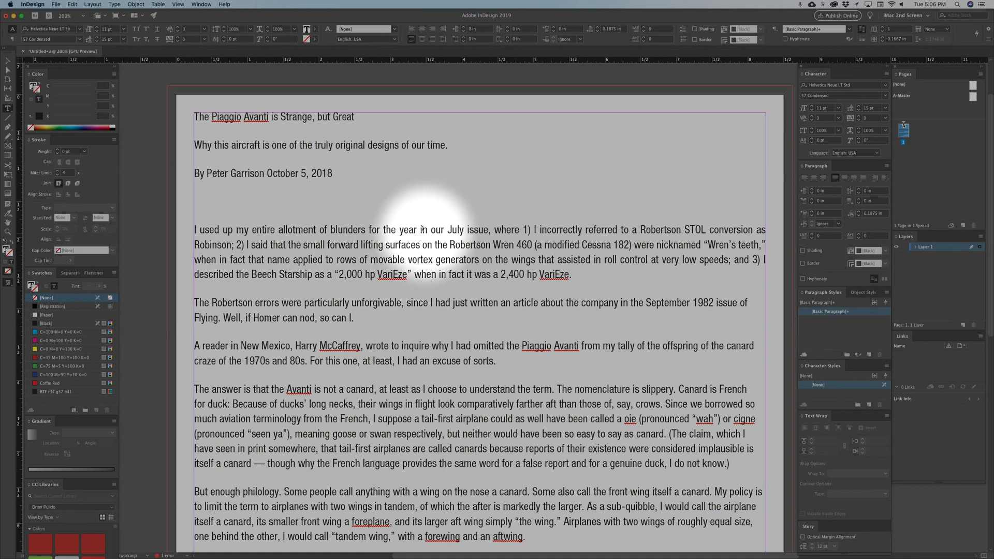
Try justifying the first body paragraph with last line centred, last line right and all lines, returning to last line aligned left
left_click(845, 178)
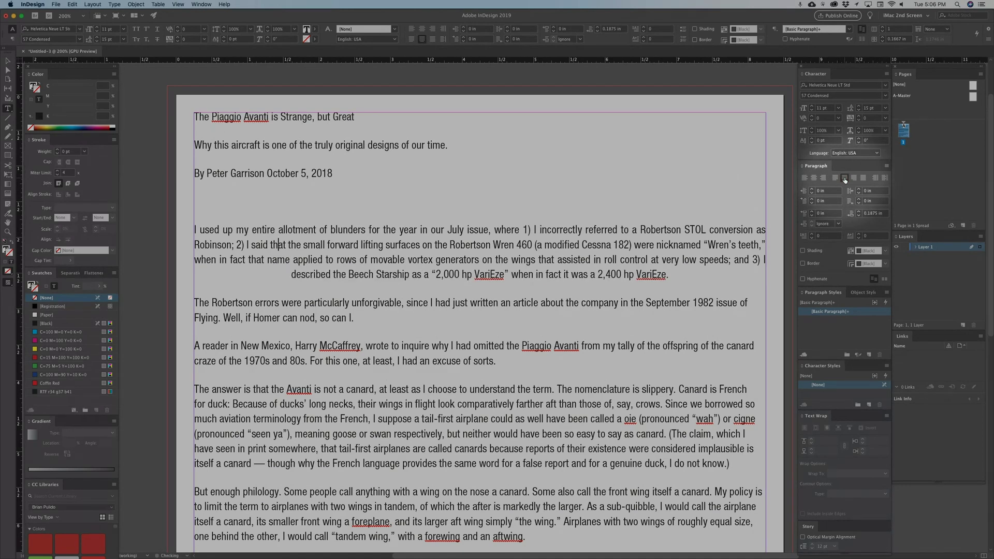
left_click(854, 179)
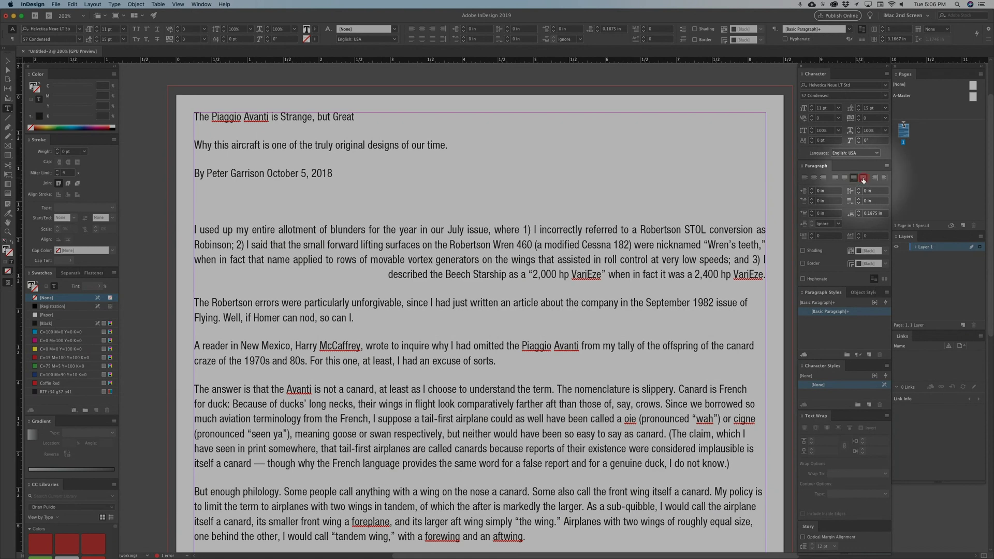
left_click(863, 178)
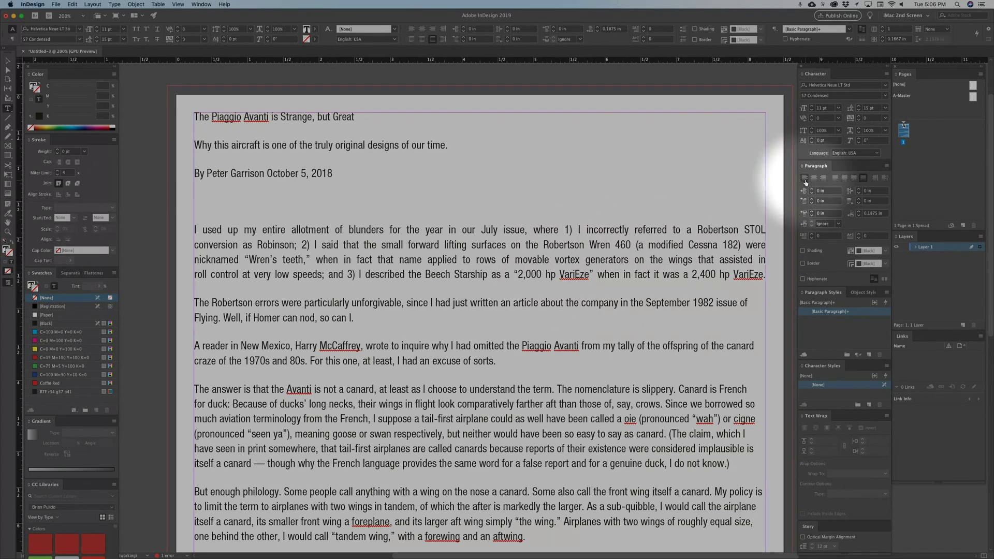
left_click(835, 178)
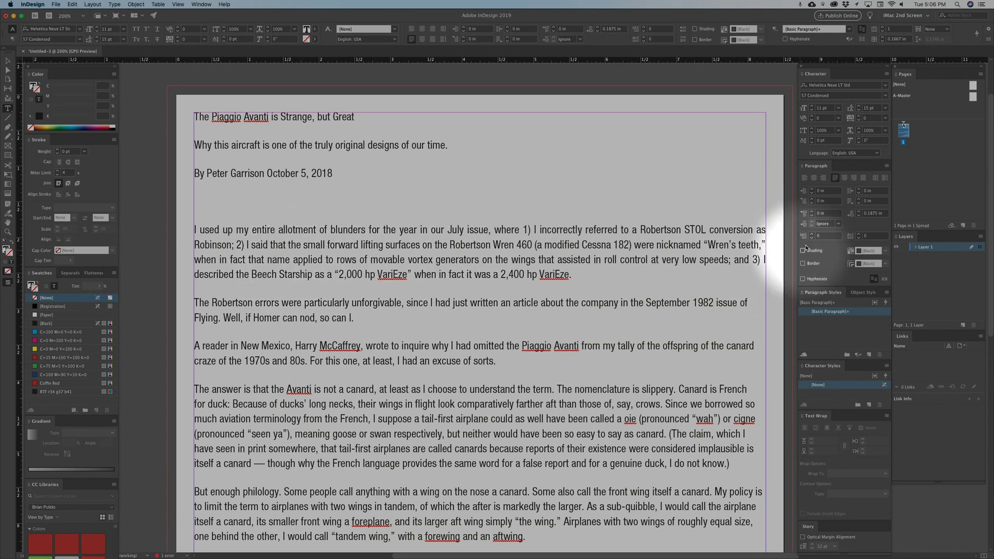
Set the left indent of the first body paragraph to 0.5 in
left_click(811, 189)
left_click(812, 189)
left_click(811, 189)
left_click(811, 190)
left_click(812, 189)
left_click(812, 189)
left_click(811, 189)
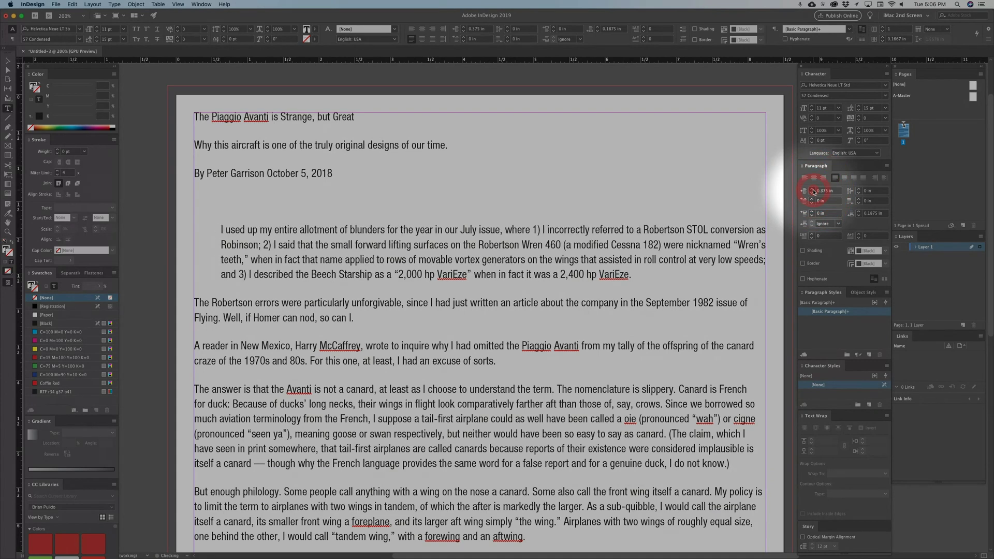
left_click(812, 191)
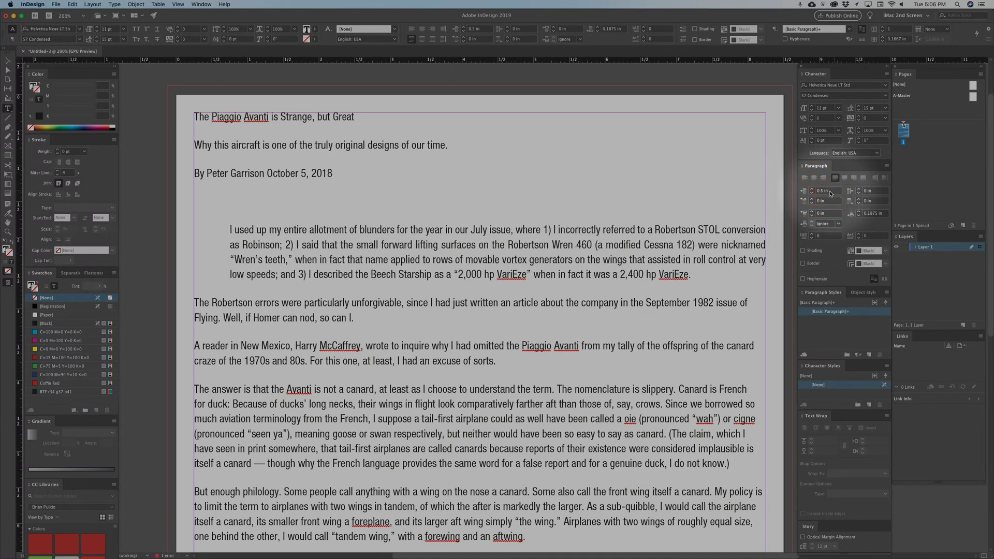
Set the right indent of the first body paragraph to 0.5 in
left_click(859, 191)
left_click(859, 191)
left_click(859, 190)
left_click(860, 190)
left_click(860, 191)
left_click(859, 191)
left_click(860, 191)
left_click(859, 190)
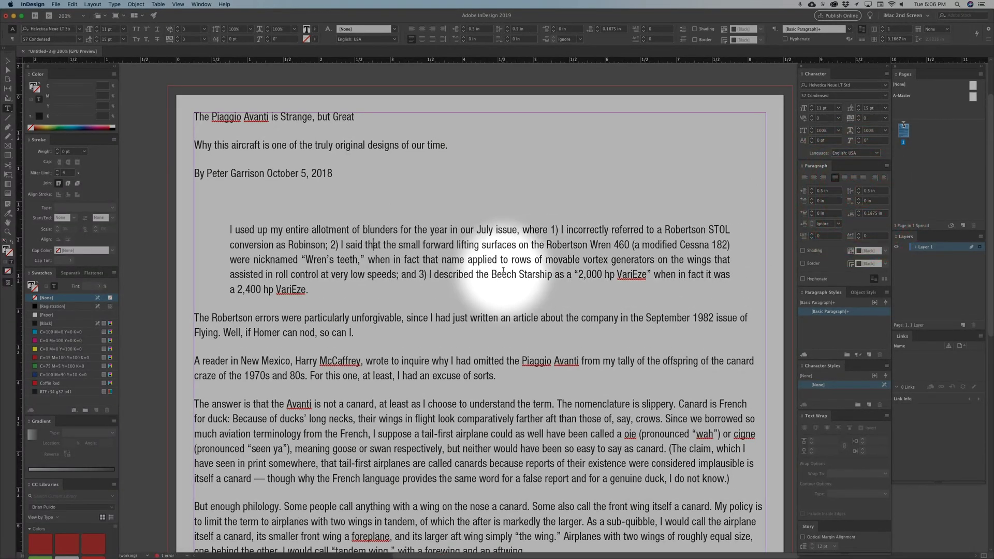
Give the three paragraphs from "The Robertson errors" through "The answer is" a first-line indent of 0.1875 in
left_click(319, 329)
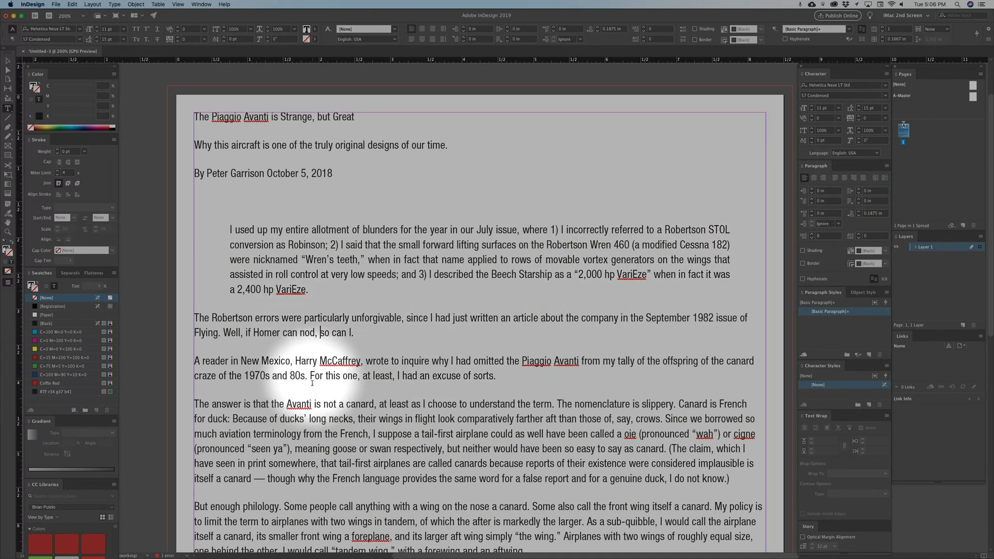
left_click_drag(730, 478, 368, 307)
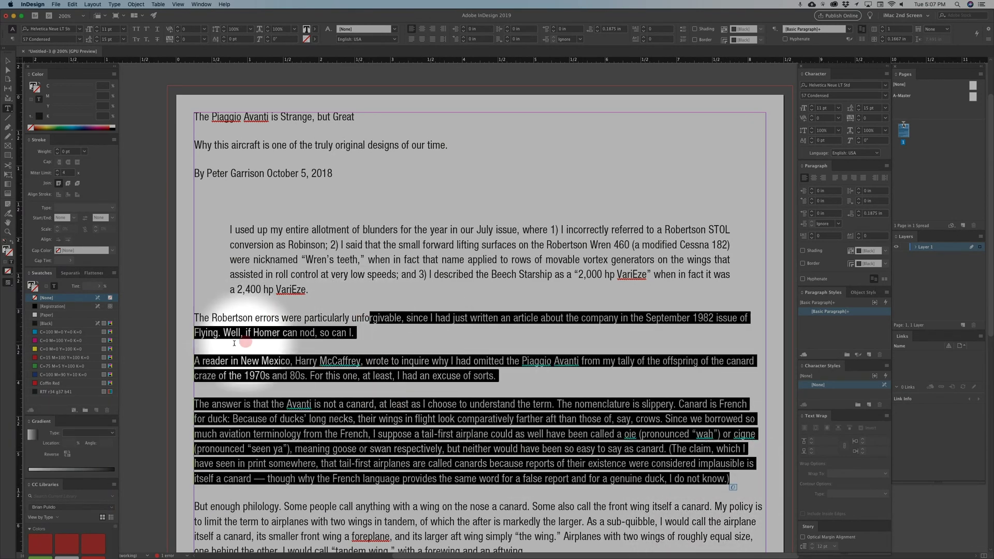
left_click(812, 199)
left_click(811, 200)
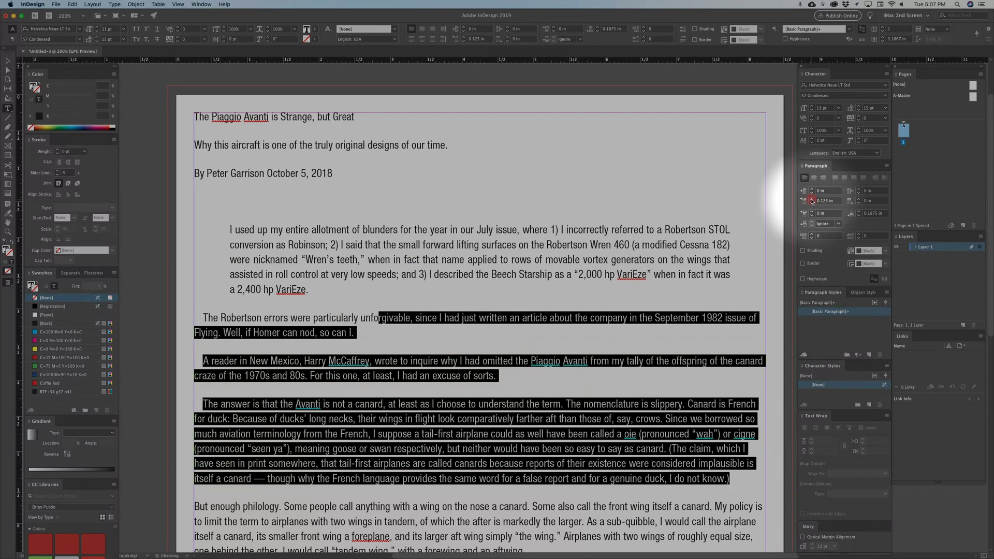
left_click(812, 199)
left_click(401, 388)
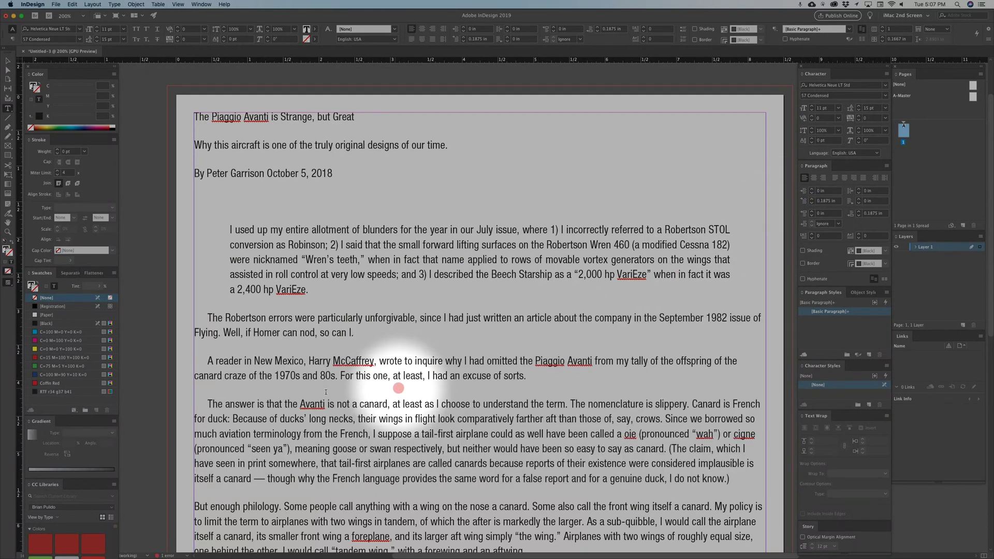
Set the first-line indent of the paragraph beginning "A reader in New Mexico" to 0 in
left_click(205, 360)
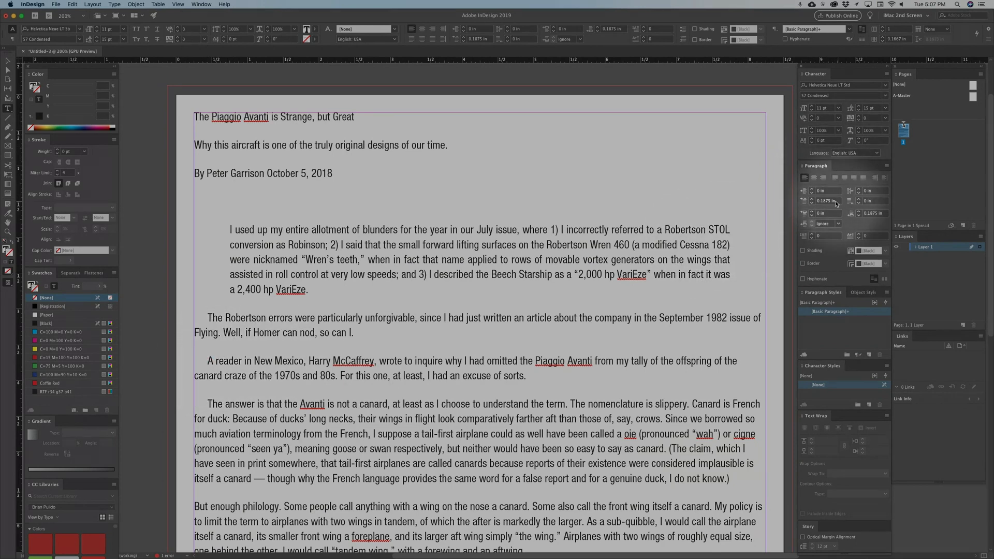
left_click(804, 195)
type("0")
key("Tab")
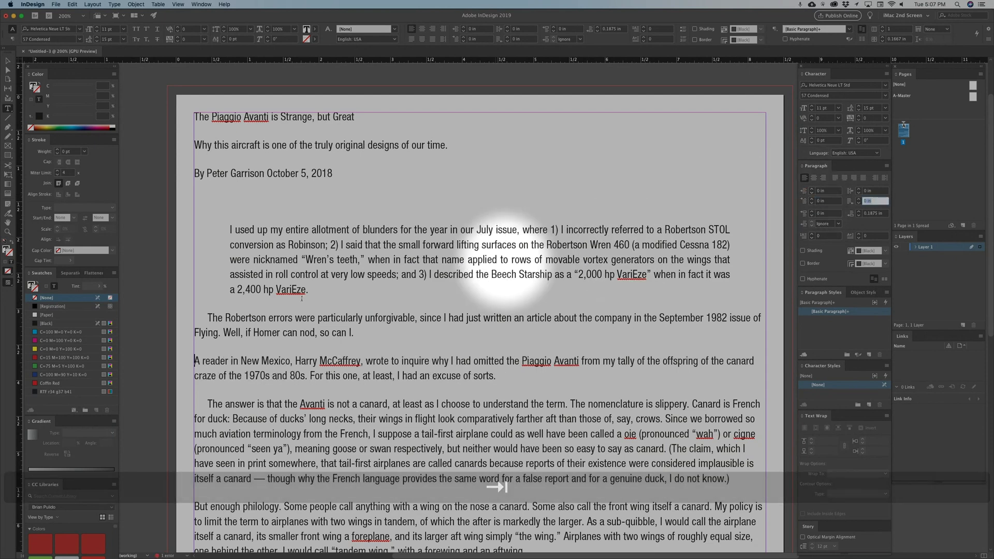
Insert a tab character before "A reader in New Mexico" and delete it again
left_click(196, 361)
key("Tab")
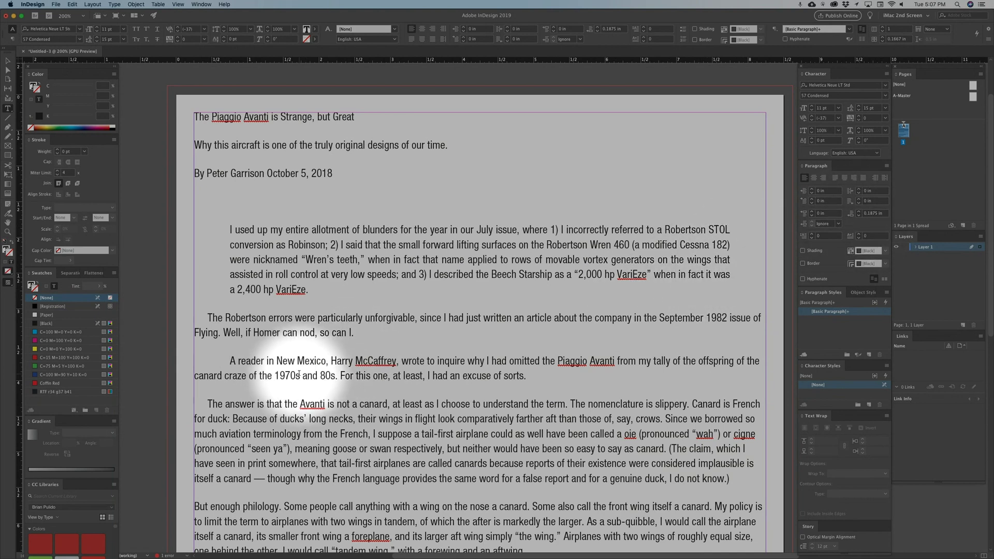
key("BackSpace")
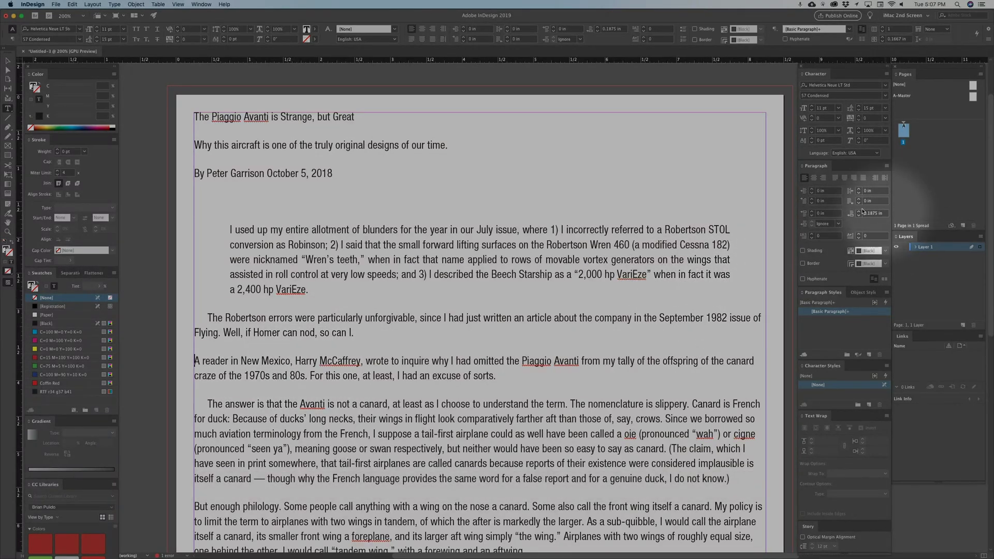
Set the first-line indent of the paragraph beginning "A reader in New Mexico" to 0.1875 in
left_click(811, 199)
left_click(812, 200)
left_click(812, 199)
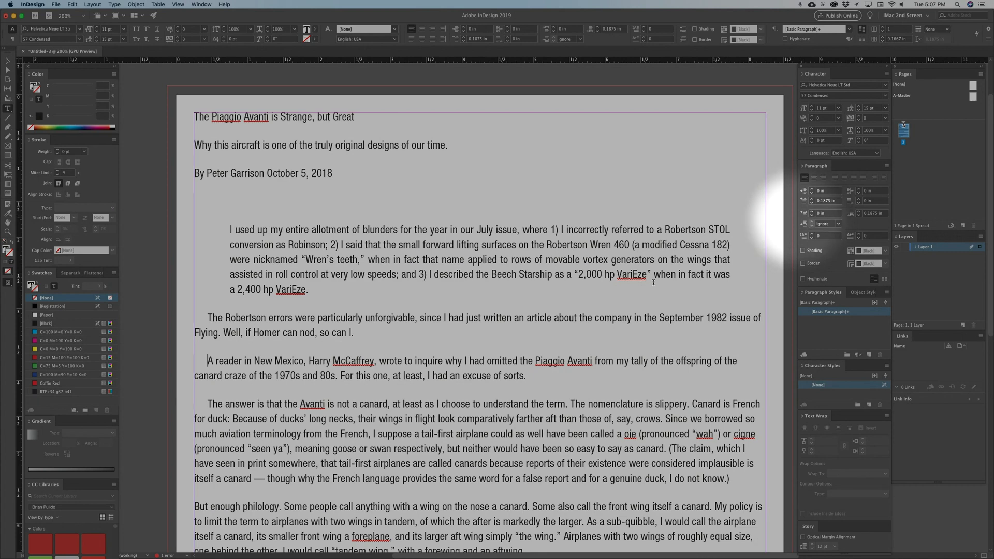
Set the space before the paragraph beginning "A reader in New Mexico" to 0.125 in
left_click(354, 359)
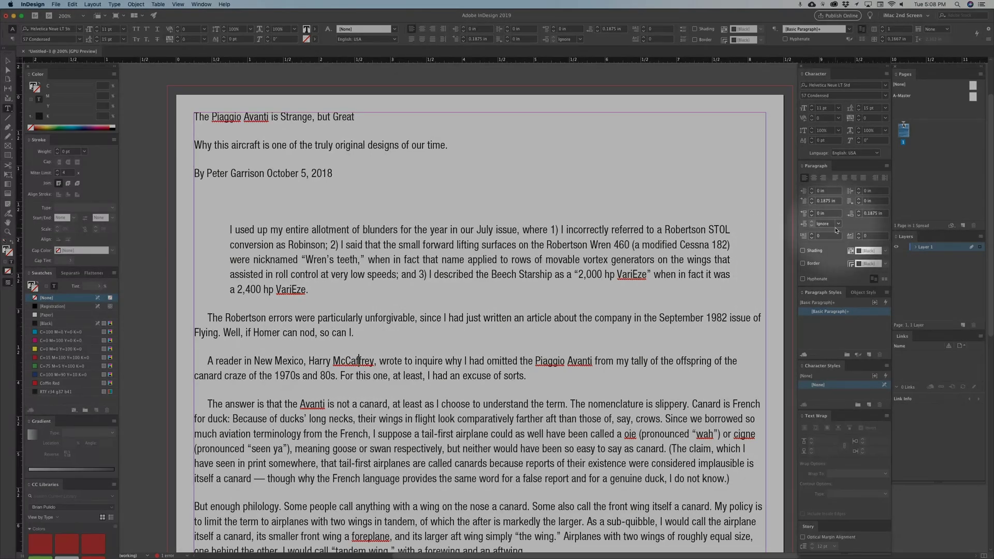
left_click(813, 213)
left_click(813, 212)
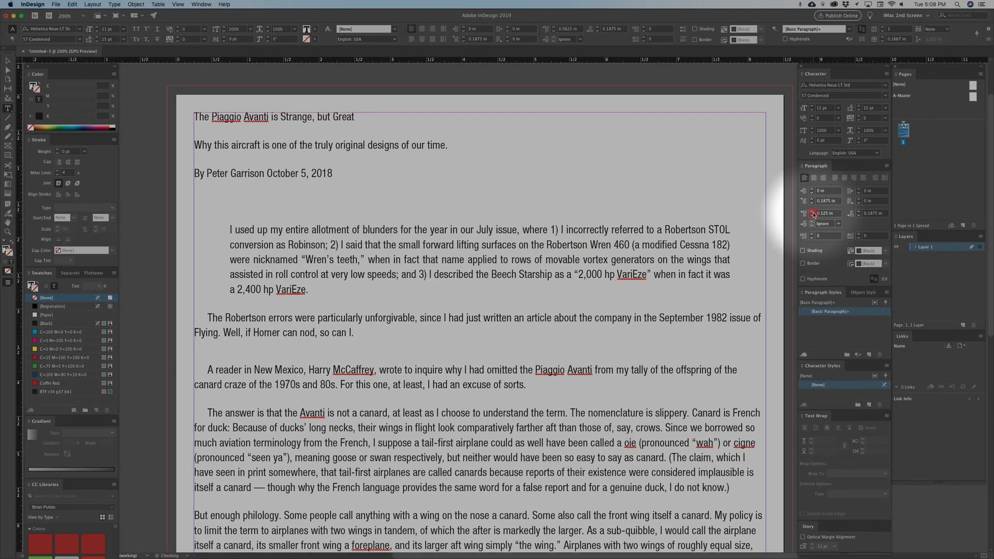
Reset the space before the paragraph beginning "A reader in New Mexico" to 0 in
left_click(813, 212)
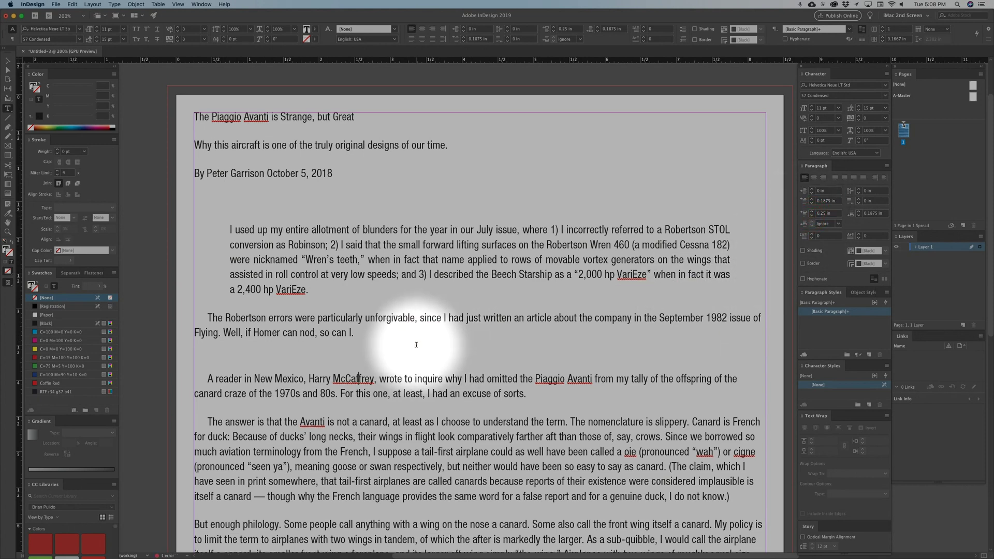
left_click(813, 216)
left_click(813, 216)
left_click(812, 216)
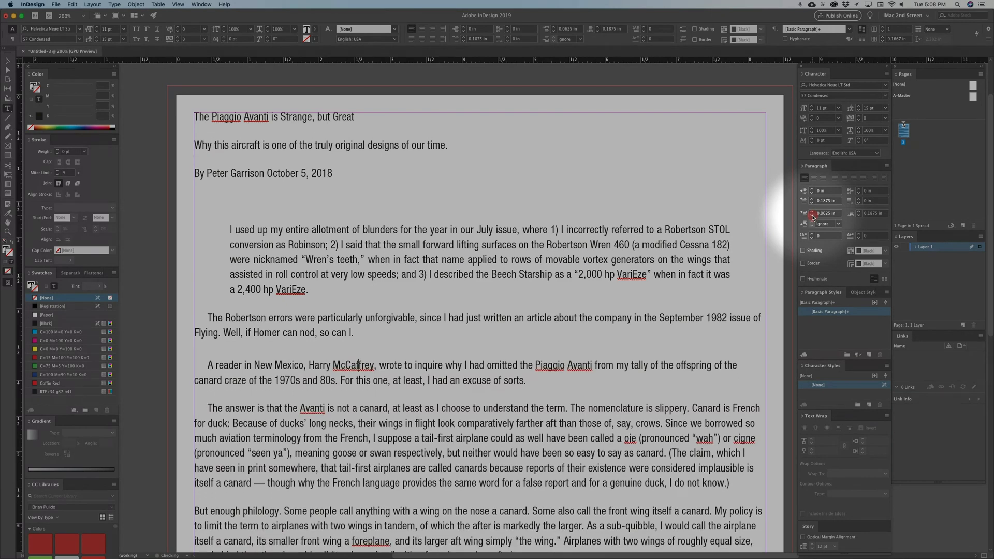
left_click(812, 216)
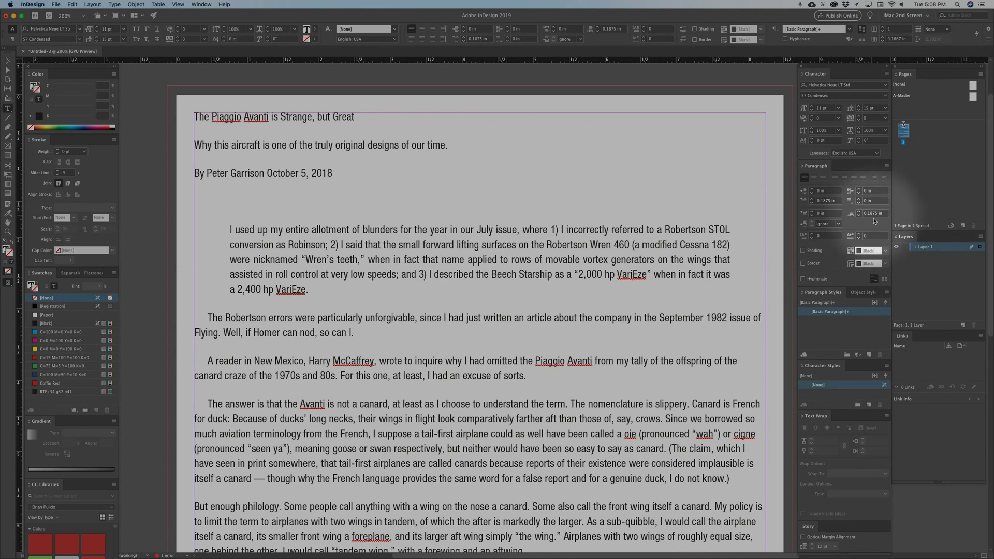
Set the space after to 0 in for all paragraphs of the article
left_click(362, 245)
key("super+a")
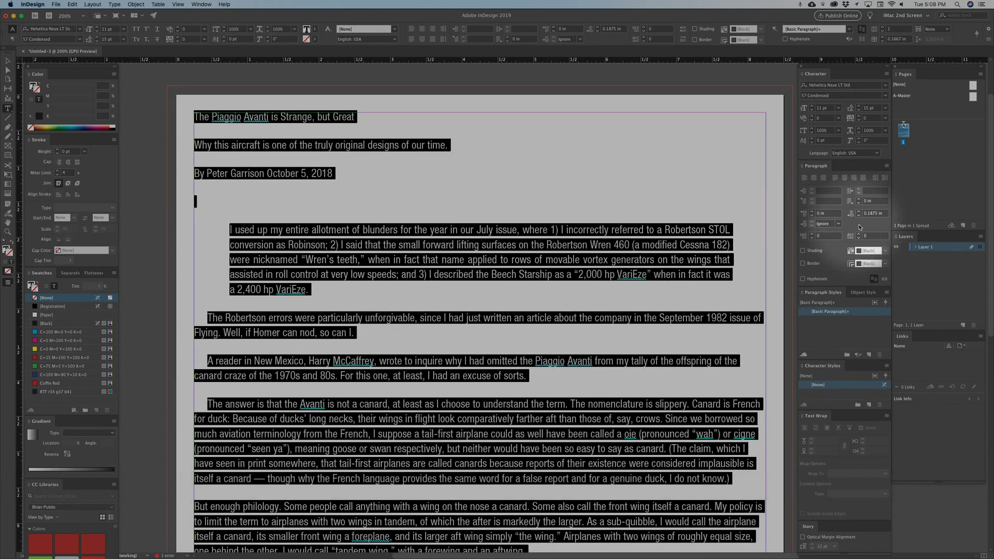
left_click(884, 215)
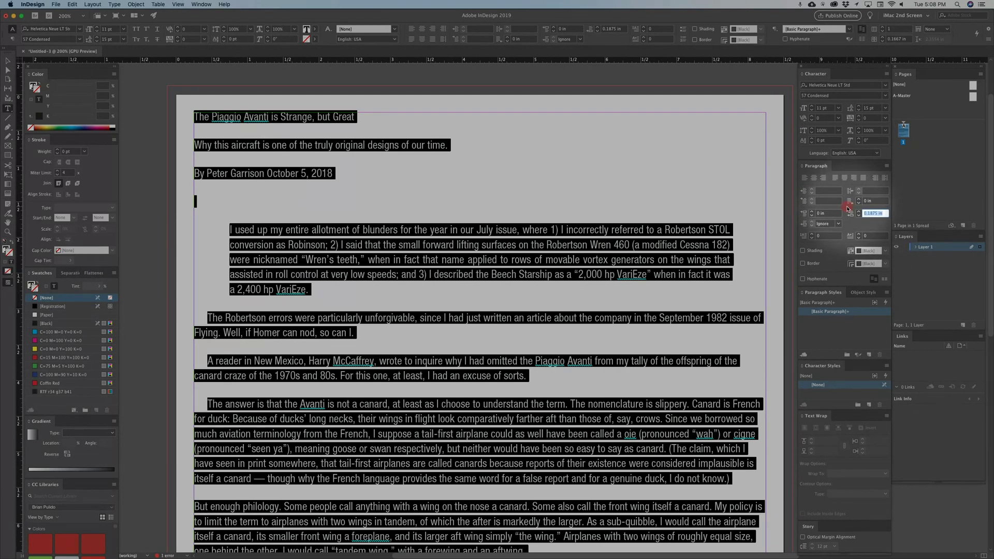
type("0")
key("Return")
left_click(551, 348)
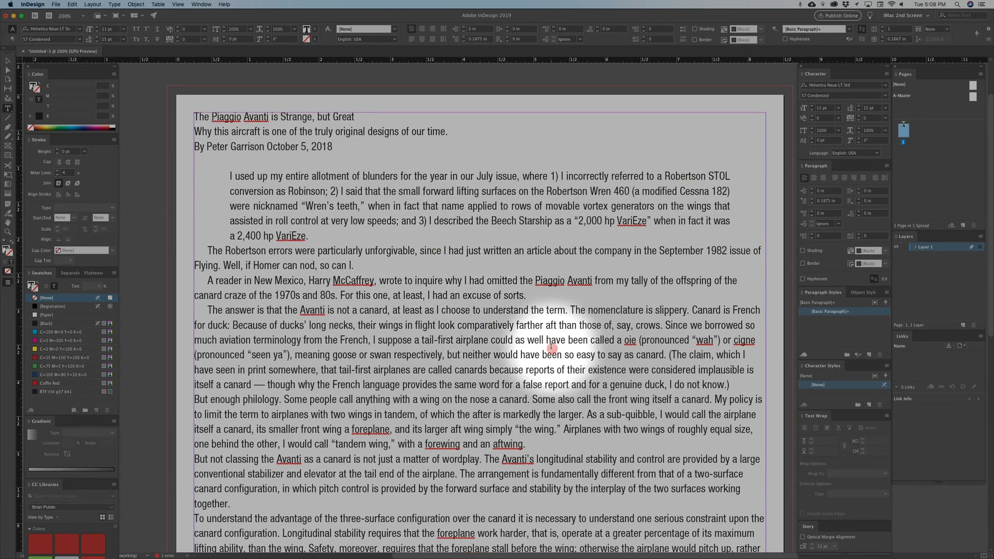
Set the space after to 0.1875 in for all paragraphs of the article
key("super+a")
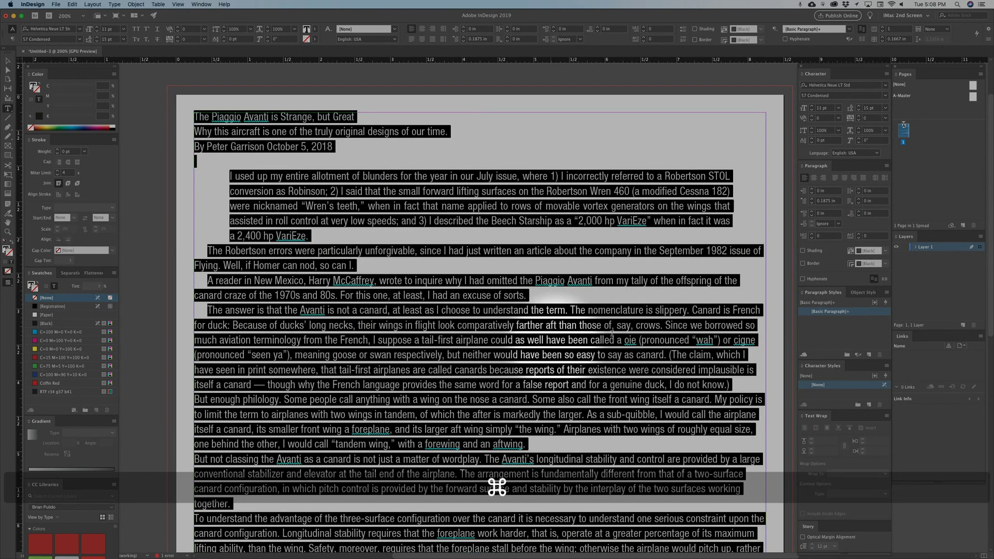
left_click(859, 212)
left_click(860, 213)
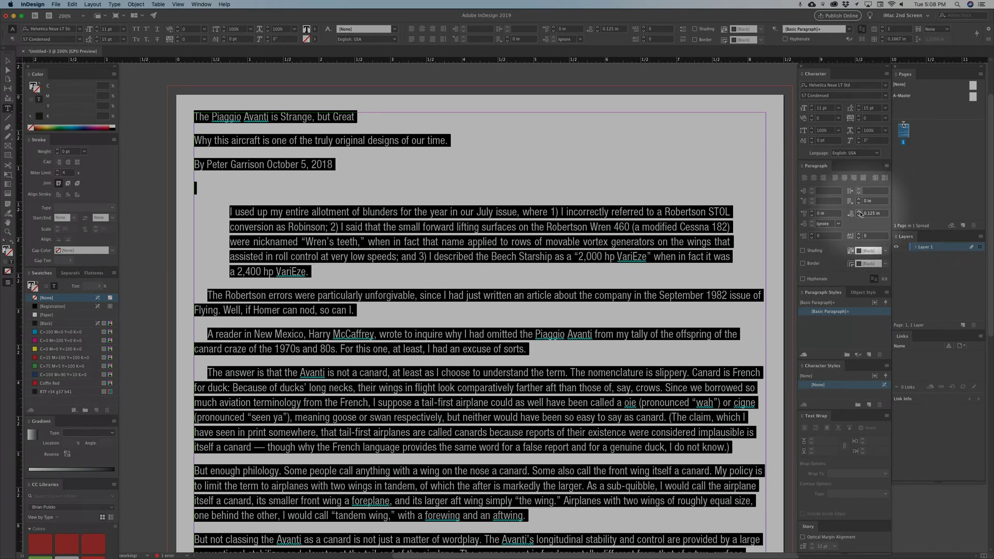
left_click(859, 213)
left_click(451, 333)
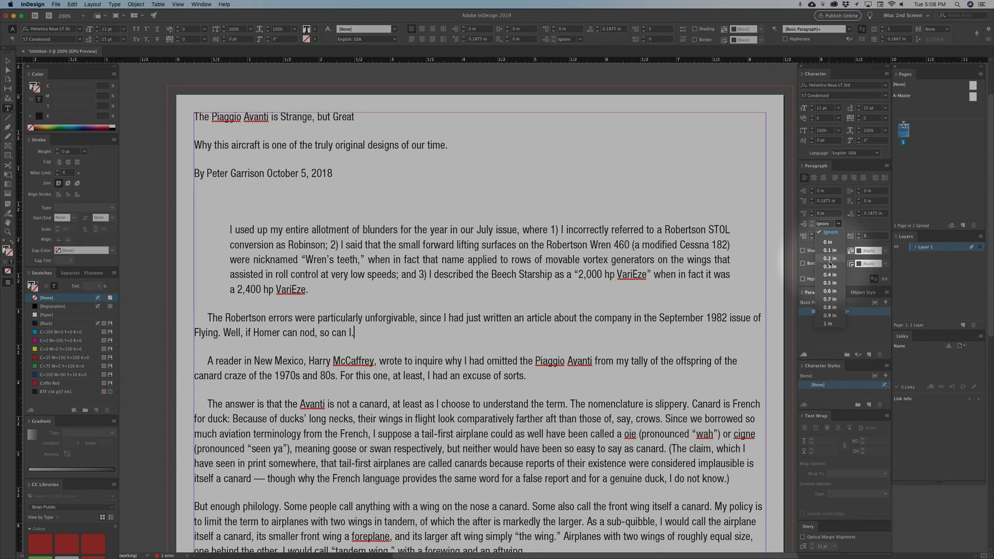
Try a 0.2 in space between same-style paragraphs on the paragraph beginning "The Robertson errors" and return it to Ignore
left_click(830, 259)
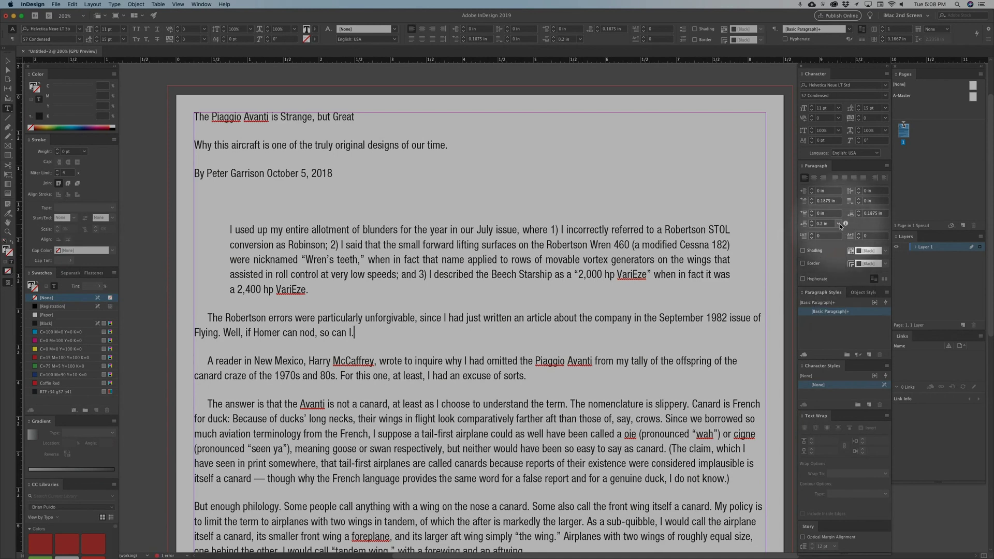
mouse_move(847, 226)
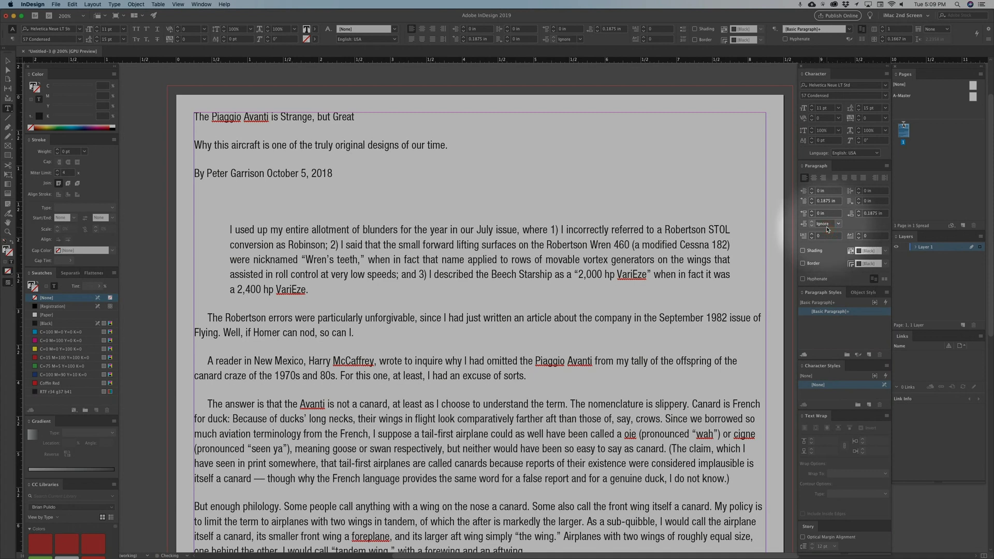
left_click(362, 346)
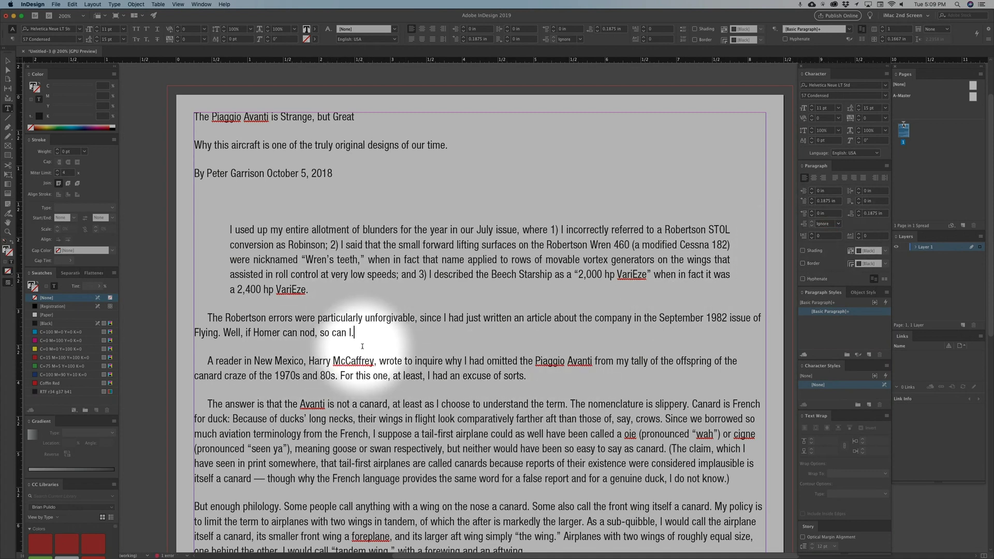
Add a drop cap three lines high to the paragraph beginning "But enough philology"
scroll(356, 337, "down", 5)
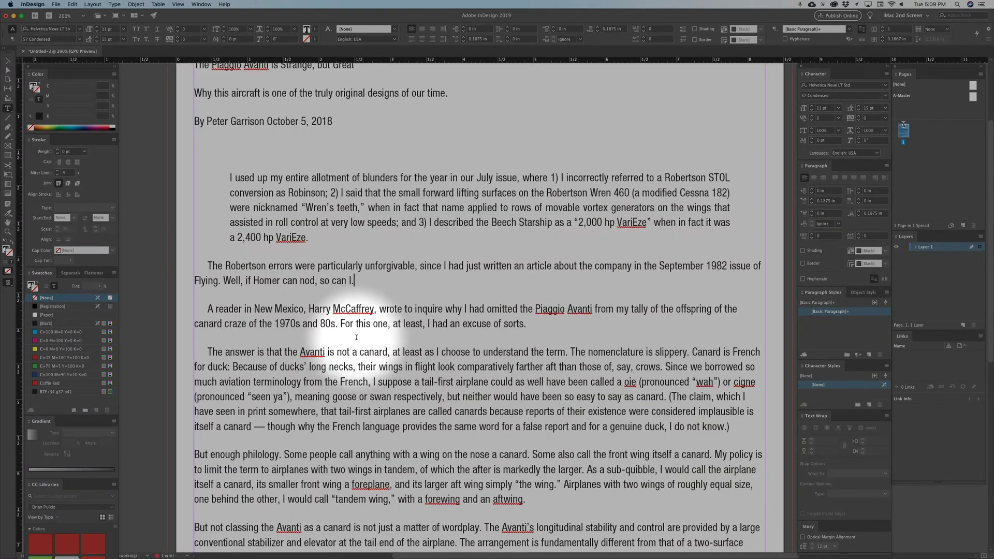
left_click(308, 370)
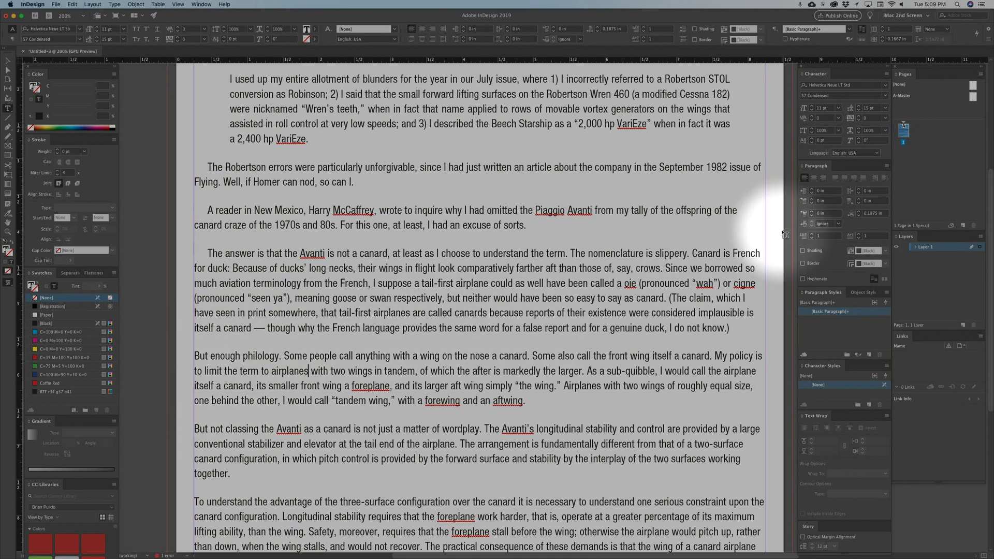
left_click(812, 235)
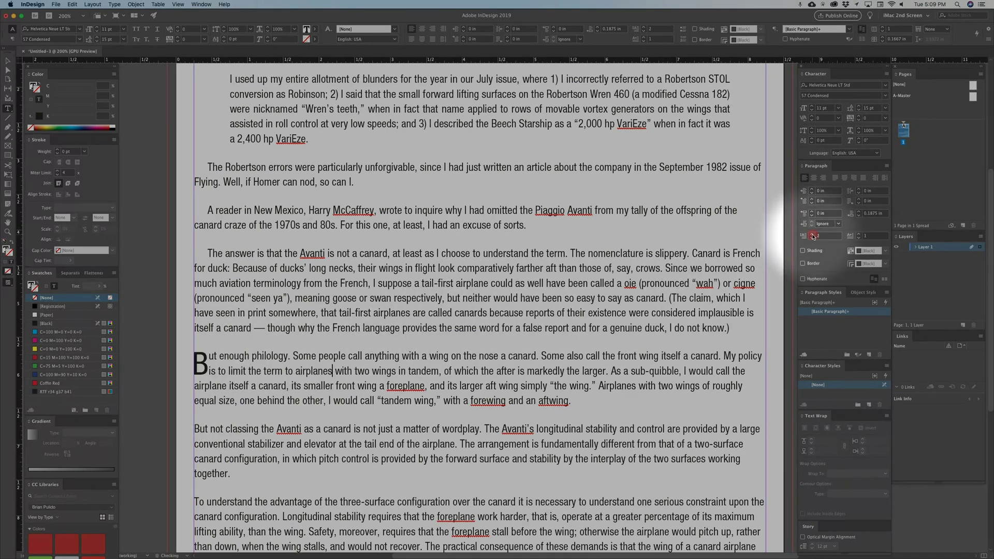
left_click(812, 235)
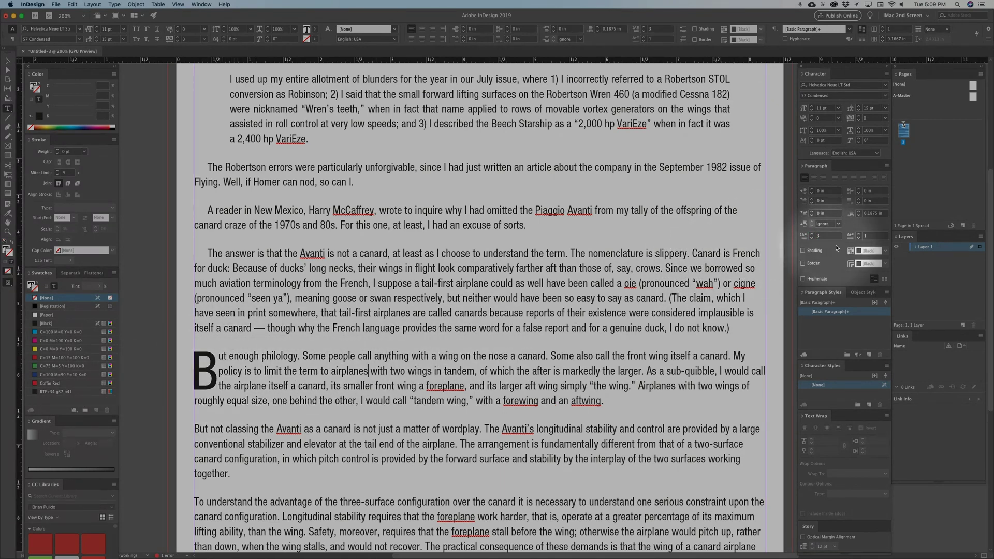
Extend the drop cap of the "But enough philology" paragraph to four characters and set its height to two lines
left_click(861, 236)
left_click(860, 236)
left_click(860, 236)
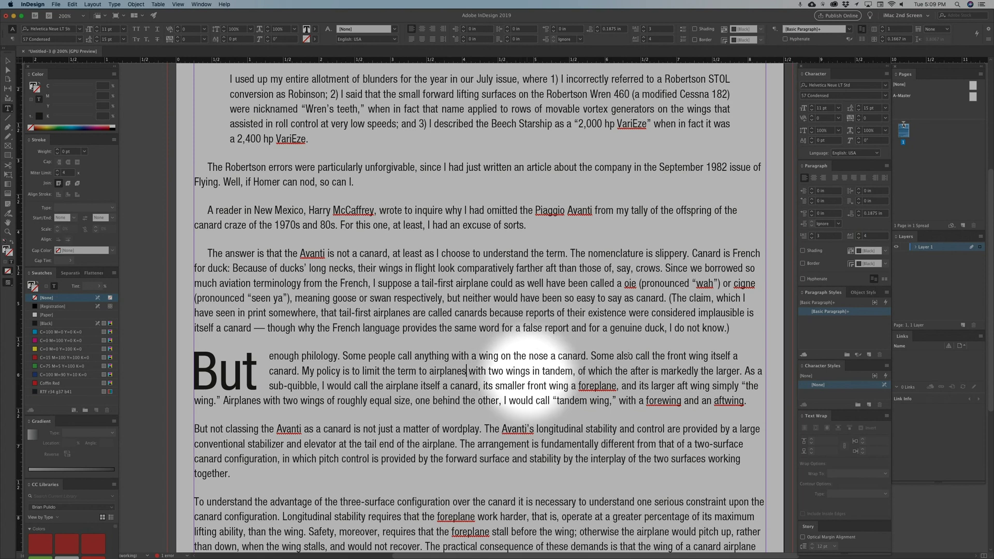
left_click(812, 239)
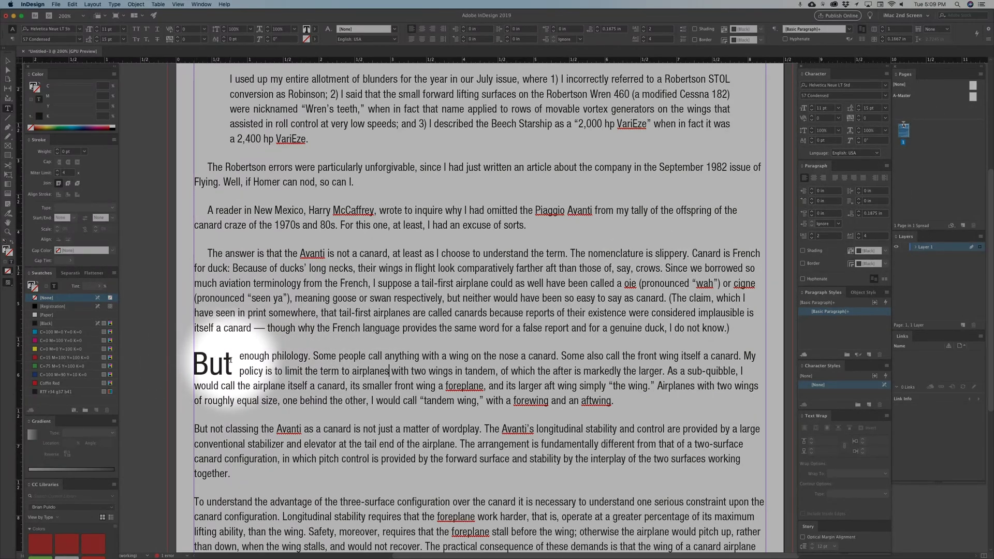
Replace the drop cap's initial letter "B" with "T" and limit the drop cap to one character
left_click_drag(201, 359, 192, 359)
type("T")
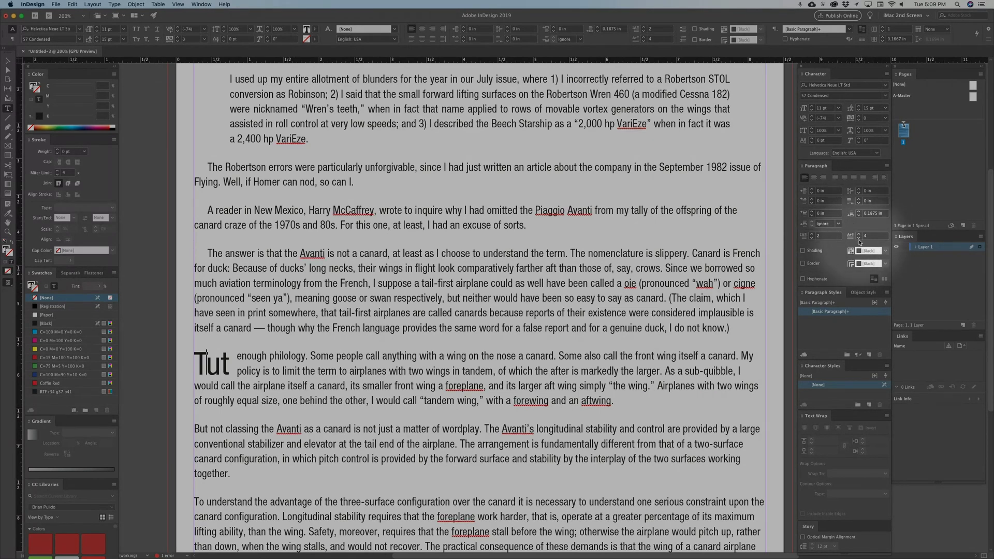
left_click(859, 240)
left_click(859, 240)
left_click(859, 239)
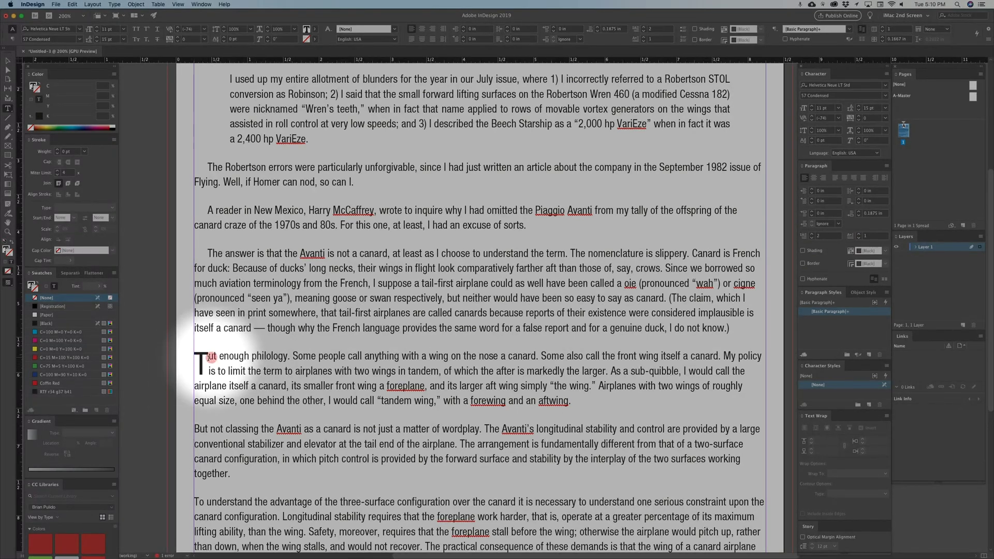
Change the font of the drop cap "T" to Bodoni 72 Oldstyle Book
left_click_drag(194, 357, 209, 358)
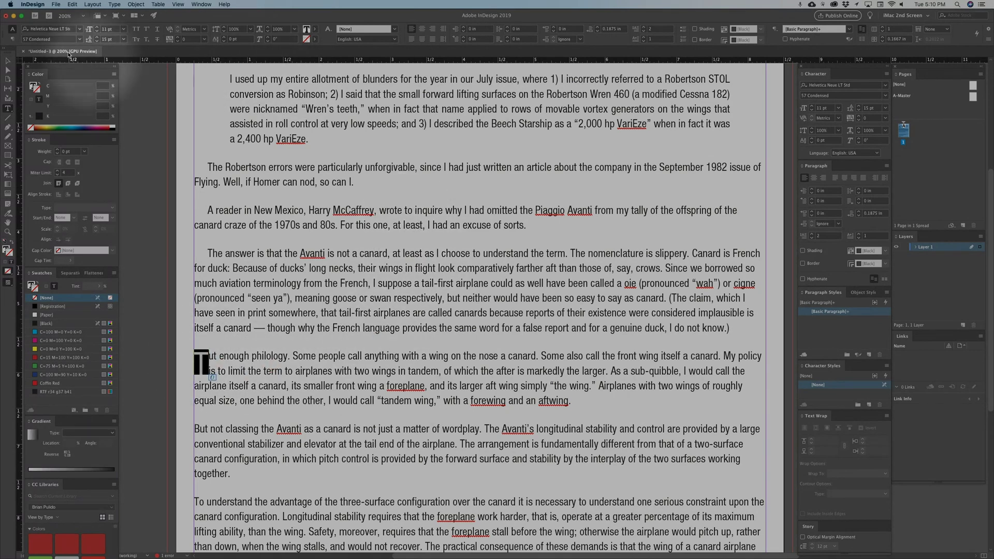
left_click(81, 29)
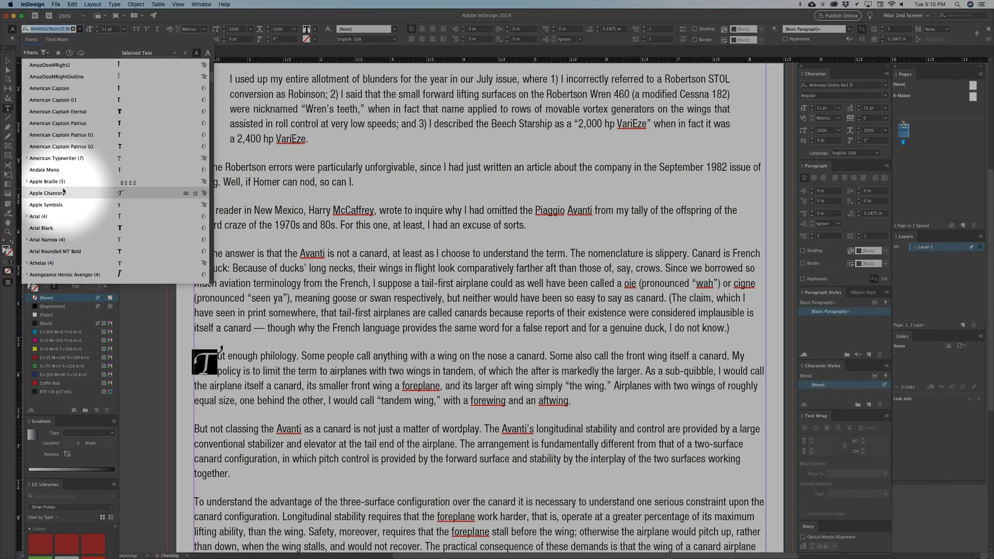
scroll(63, 192, "down", 3)
scroll(55, 204, "down", 2)
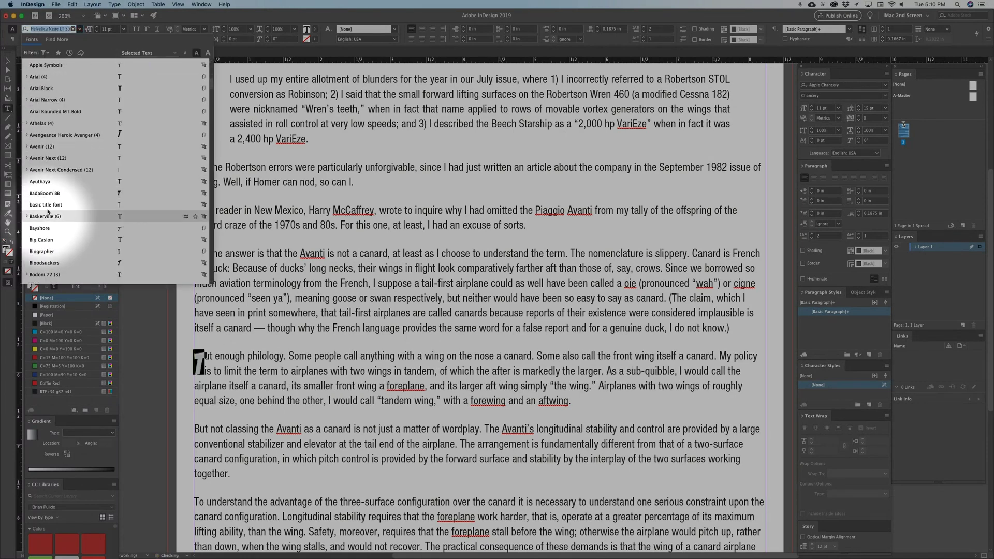
scroll(47, 215, "down", 3)
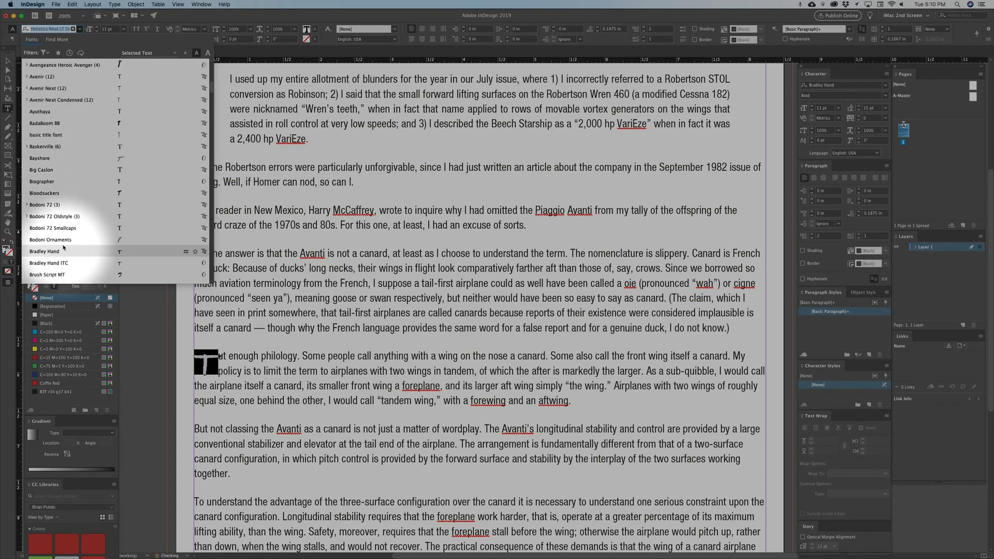
key("Escape")
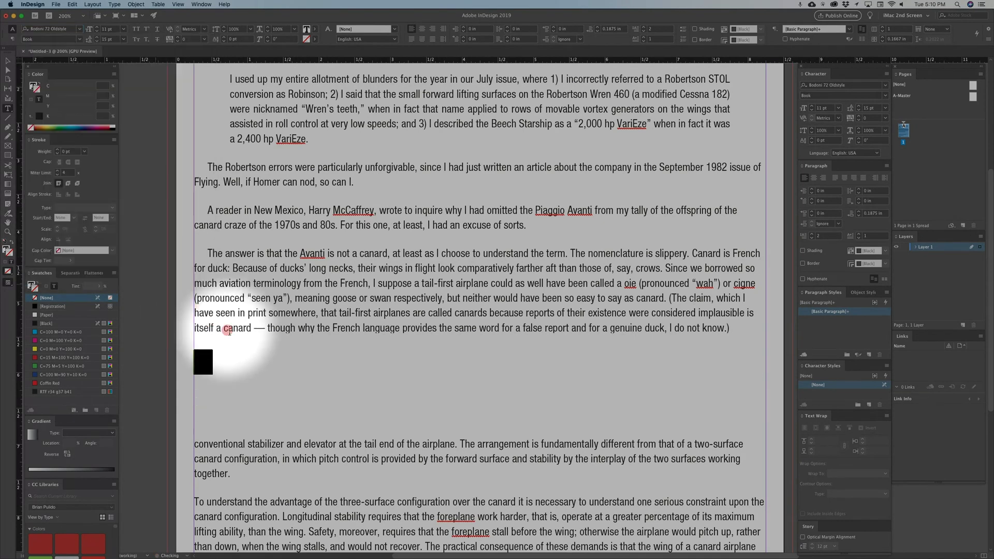
left_click_drag(253, 355, 251, 371)
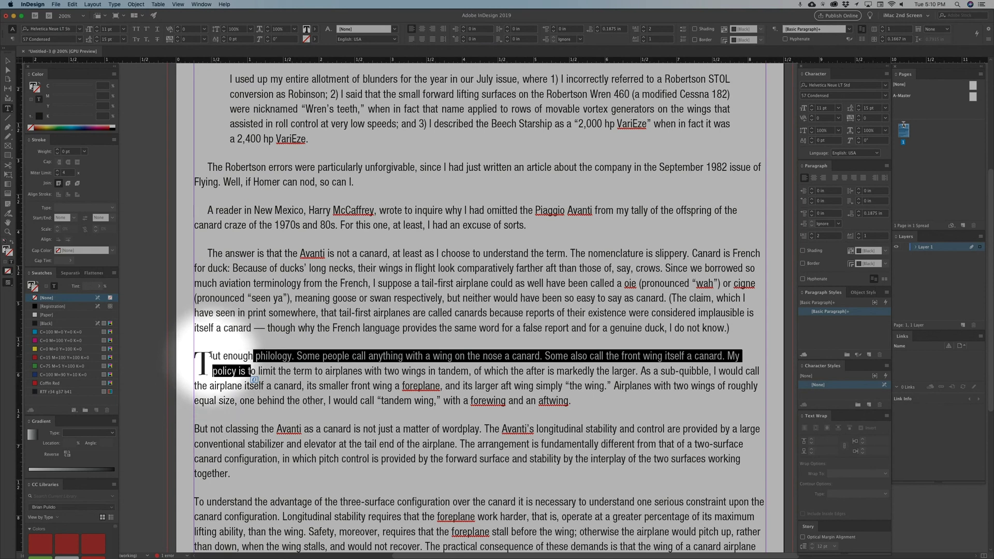
Set the kerning between the drop cap "T" and the following letter to 20
left_click(211, 371)
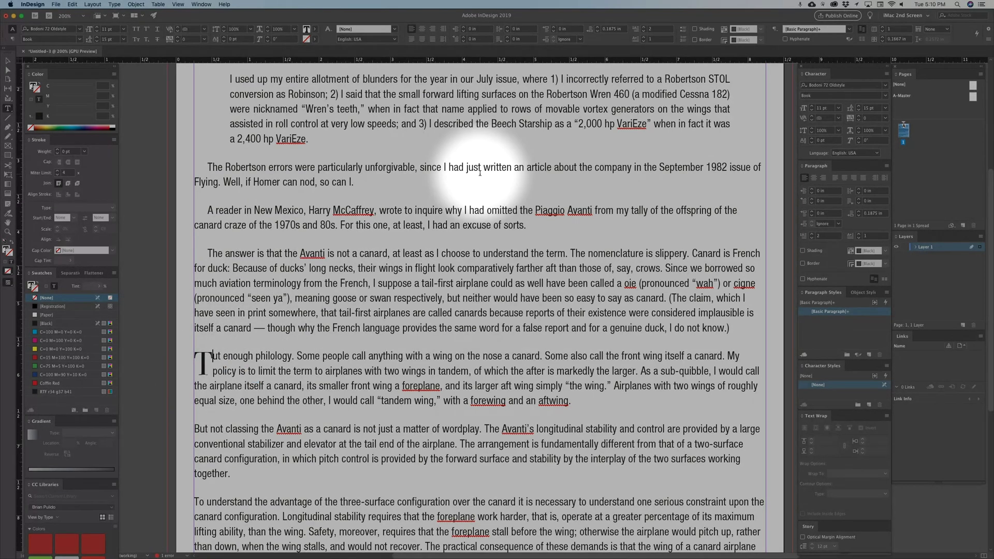
left_click(811, 116)
left_click(811, 116)
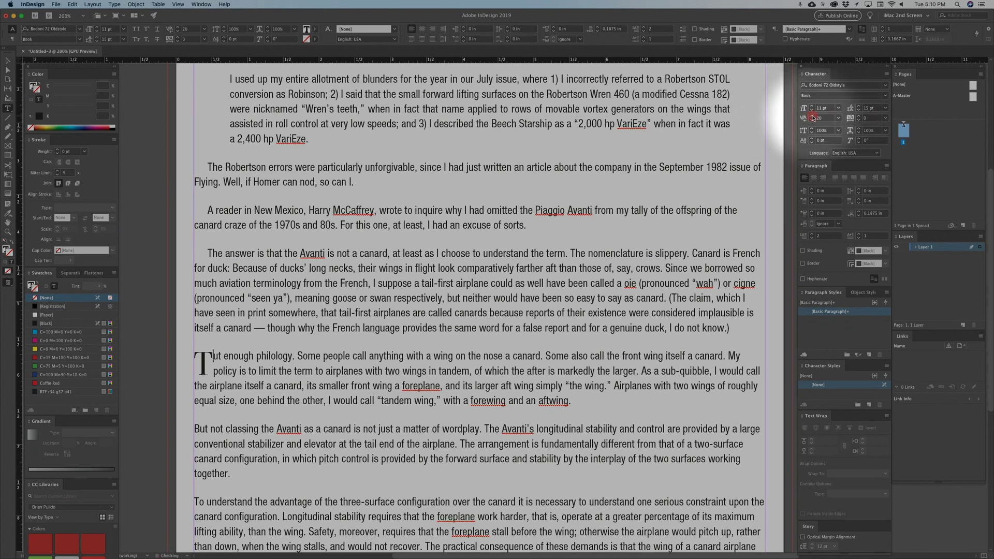
left_click(208, 372)
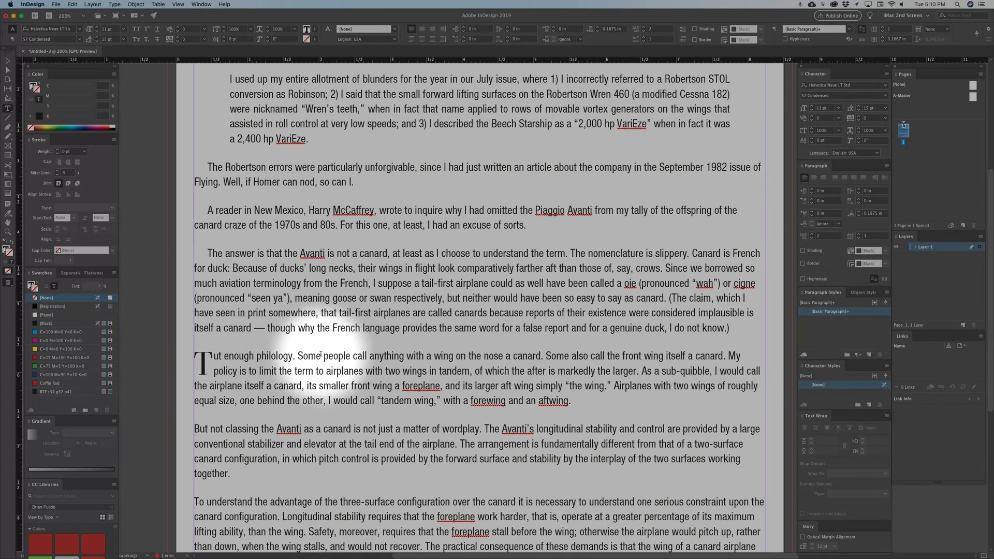
Enlarge the title line "The Piaggio Avanti is Strange, but Great" to 24 pt
scroll(358, 365, "up", 5)
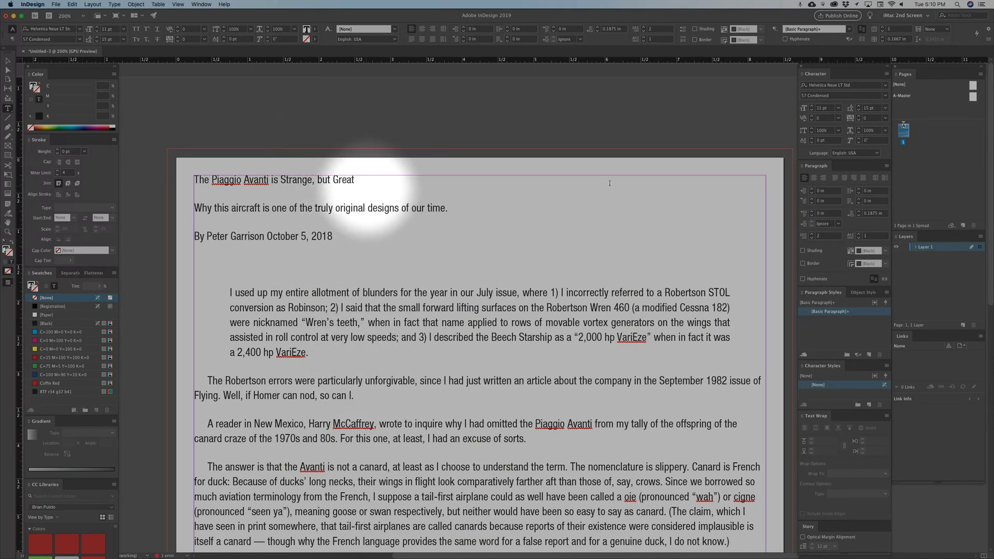
left_click(355, 180)
left_click_drag(354, 179, 191, 180)
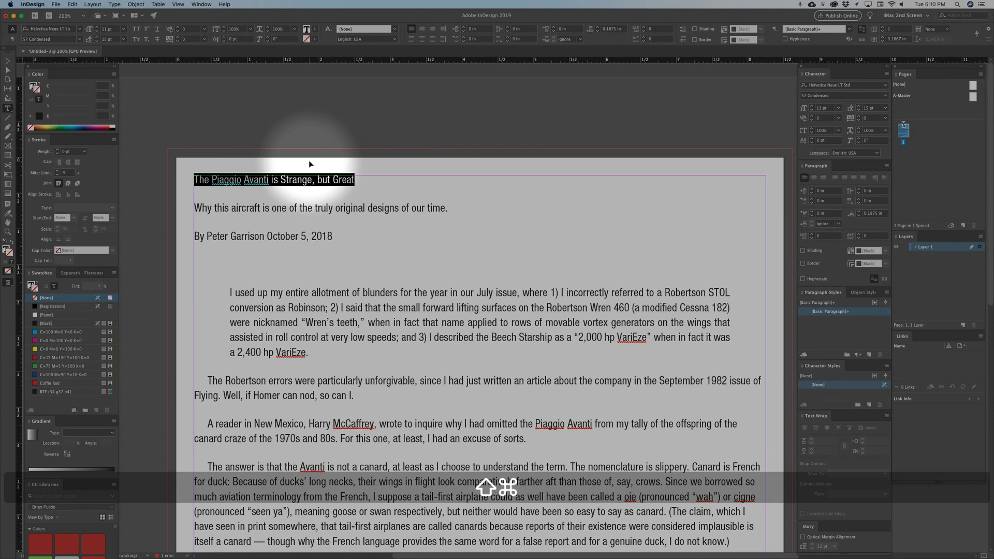
key("super+shift+period")
key("super+shift+period")
key("super+shift+period")
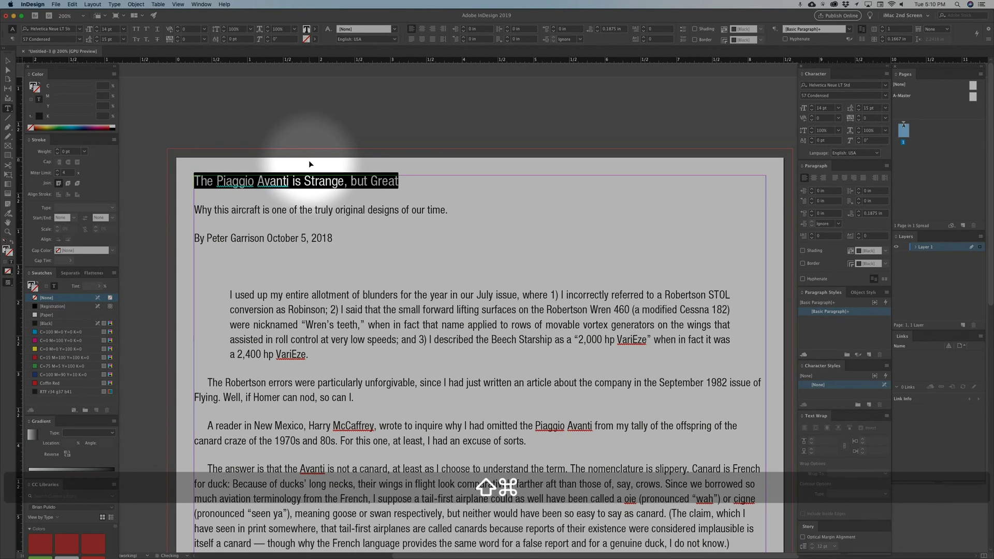
key("super+shift+period")
key("super+shift+period")
key("super+shift+period")
key("super+shift+period")
key("super+shift+period")
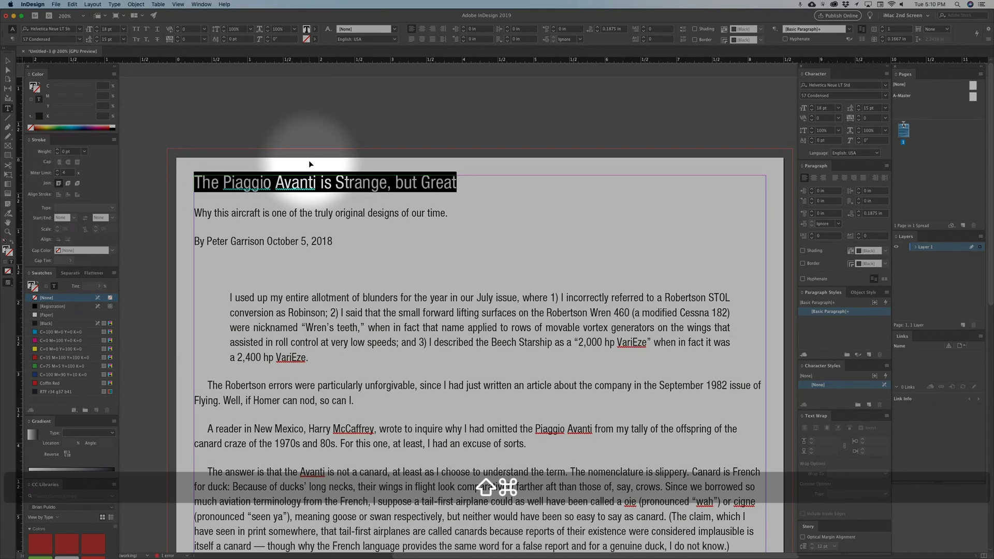
key("super+shift+period")
key("super+shift+period")
key("super+shift+period")
key("super+shift+period")
key("super+shift+period")
key("super+shift+period")
key("super+shift+period")
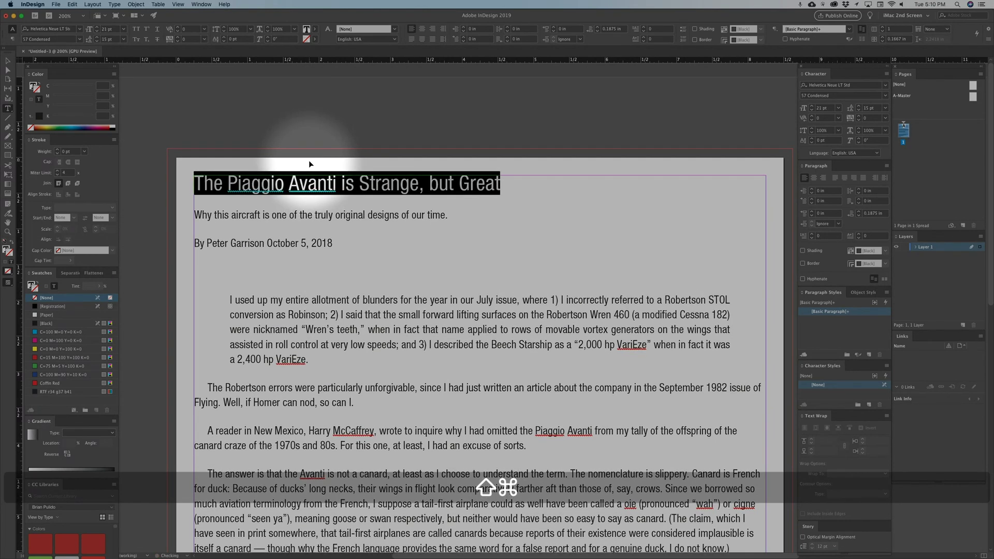
key("super+shift+comma")
key("super+shift+comma")
key("super+shift+comma")
key("super+shift+comma")
key("super+shift+comma")
key("super+shift+comma")
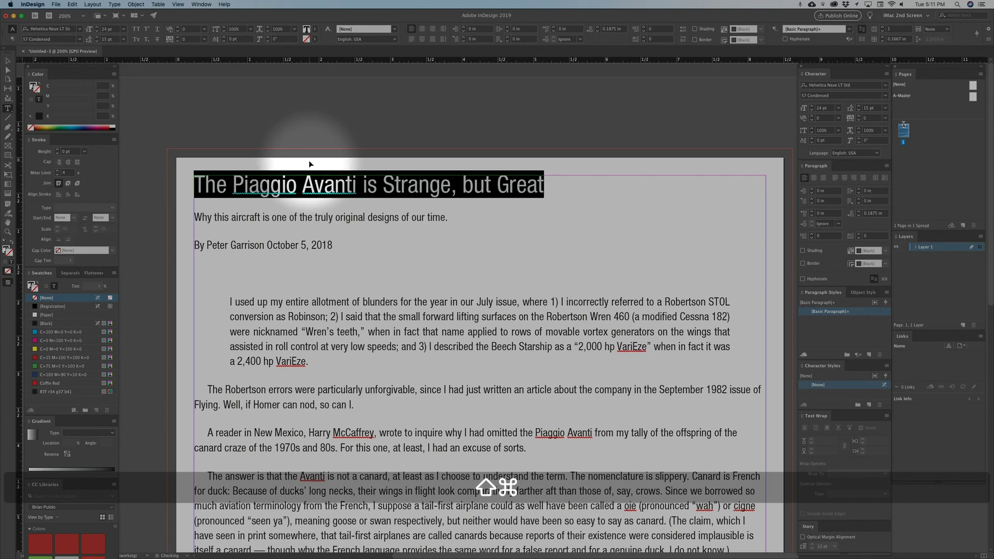
Reduce the font size of the title line "The Piaggio Avanti is Strange, but Great" to 12 pt
key("super+shift+comma")
key("super+shift+comma")
key("super+shift+comma")
key("super+shift+comma")
key("super+shift+comma")
key("super+shift+comma")
key("super+shift+comma")
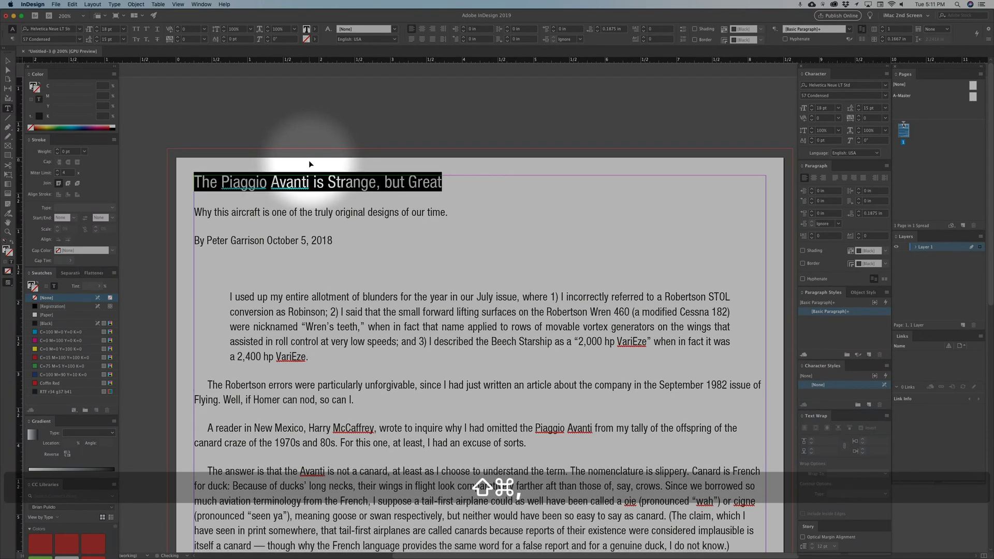
key("super+shift+period")
key("super+shift+period")
key("super+shift+period")
key("super+shift+period")
key("super+shift+period")
key("super+shift+period")
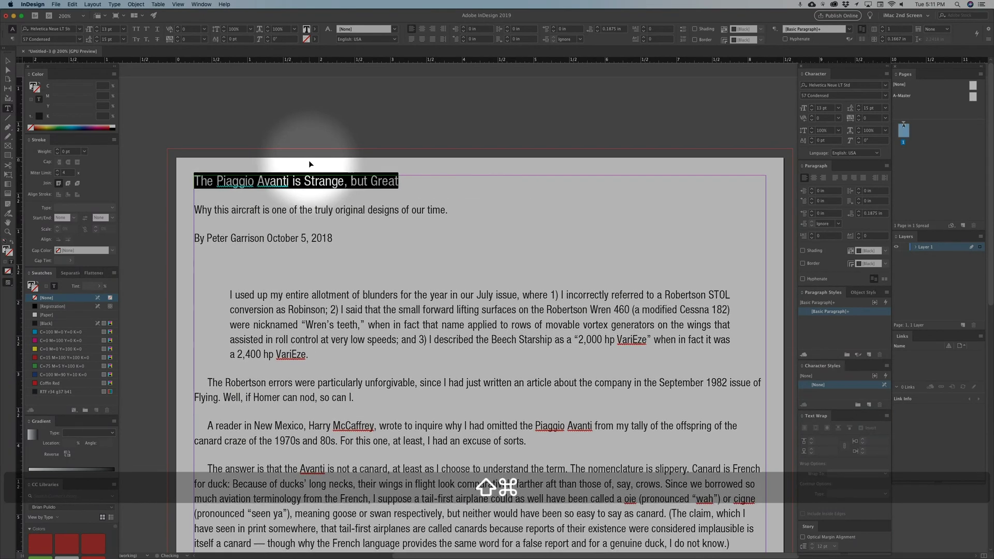
key("super+shift+comma")
key("super+shift+comma")
key("super+shift+comma")
key("super+shift+comma")
key("super+shift+comma")
key("super+shift+comma")
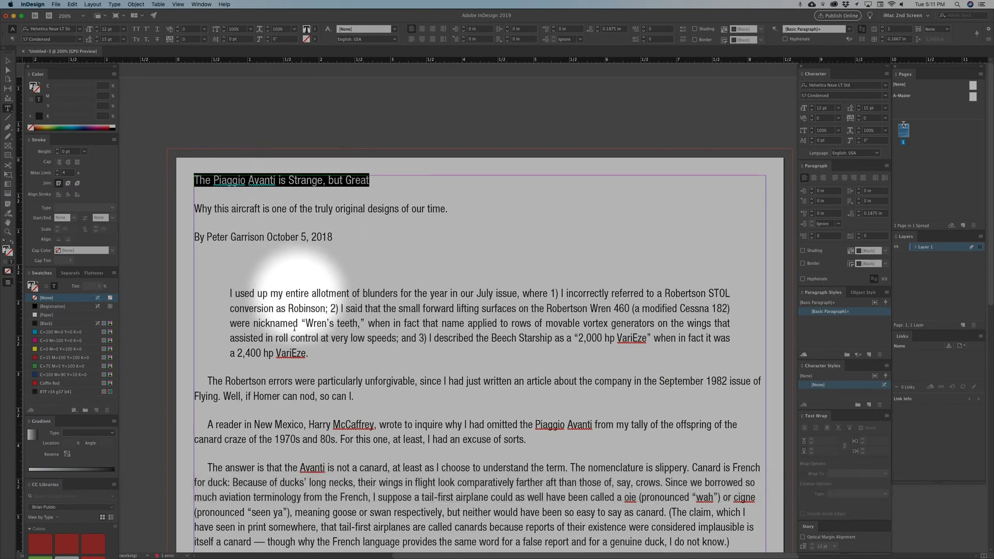
Set the leading of the paragraph beginning "But not classing the Avanti" to 17 pt
scroll(332, 386, "down", 3)
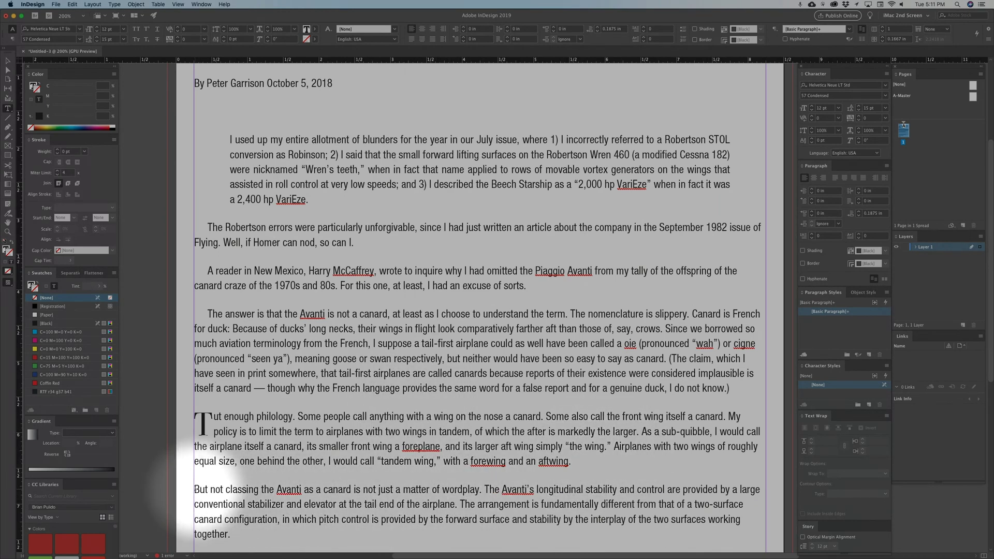
left_click_drag(196, 489, 236, 542)
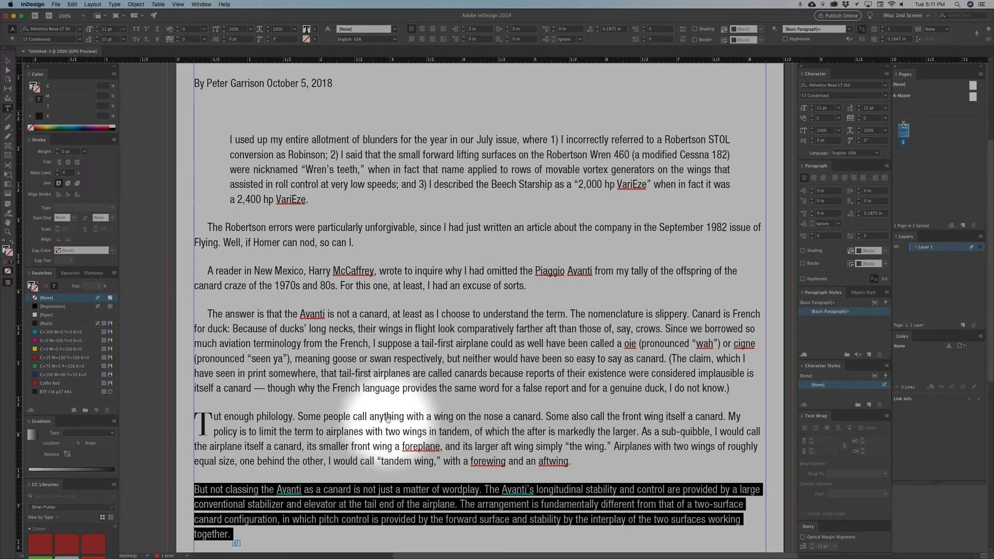
key("alt")
key("alt+Up")
key("alt+Up")
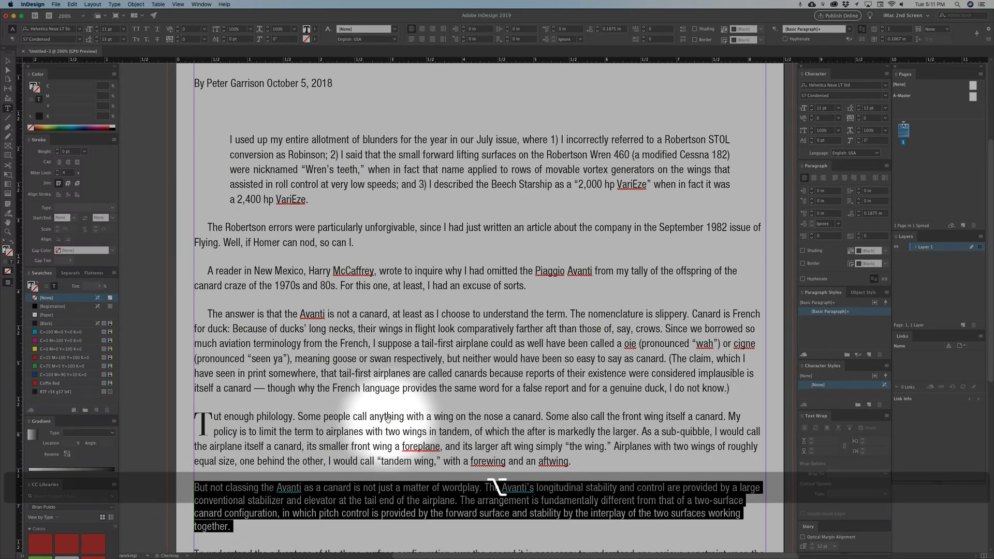
key("alt+Down")
key("alt+Down")
key("alt+Down")
key("alt+Down")
key("alt+Down")
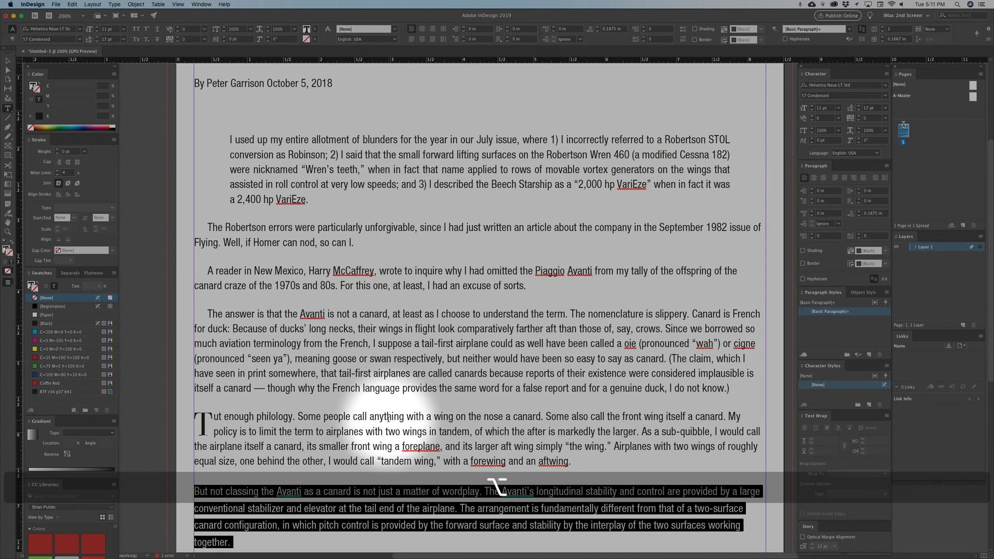
Try wider tracking on the paragraph beginning "The answer is that the Avanti" and return it to 0
left_click_drag(729, 388, 202, 314)
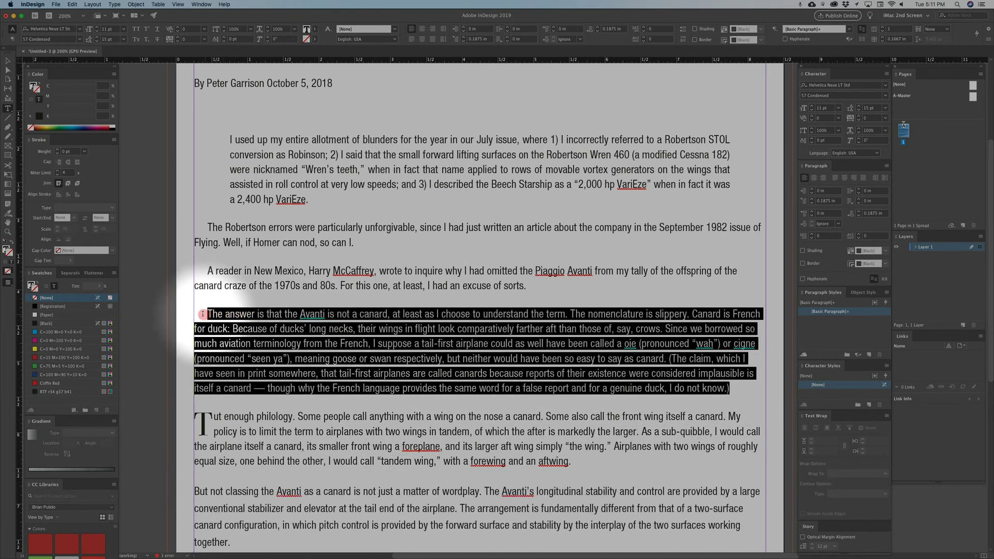
key("alt")
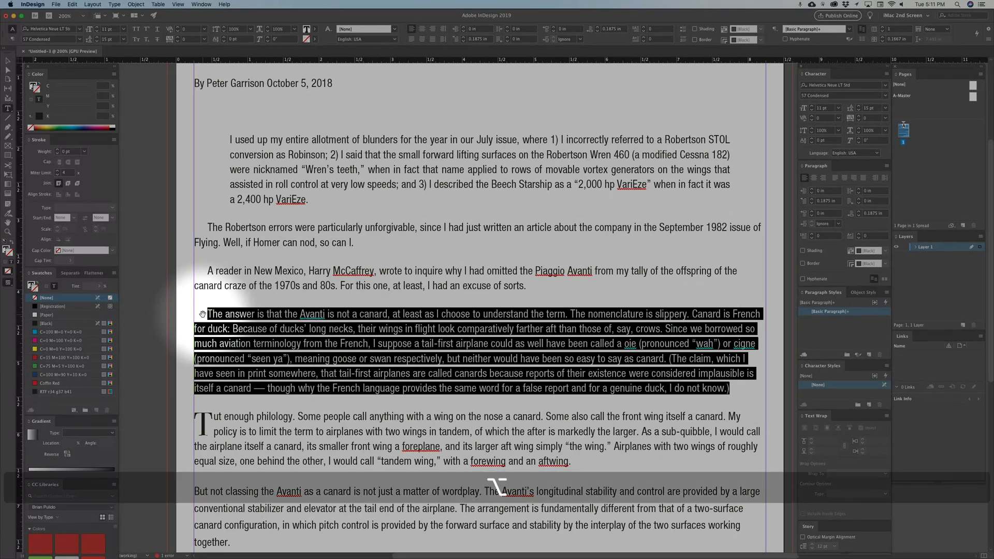
key("alt+Right")
key("alt+Right")
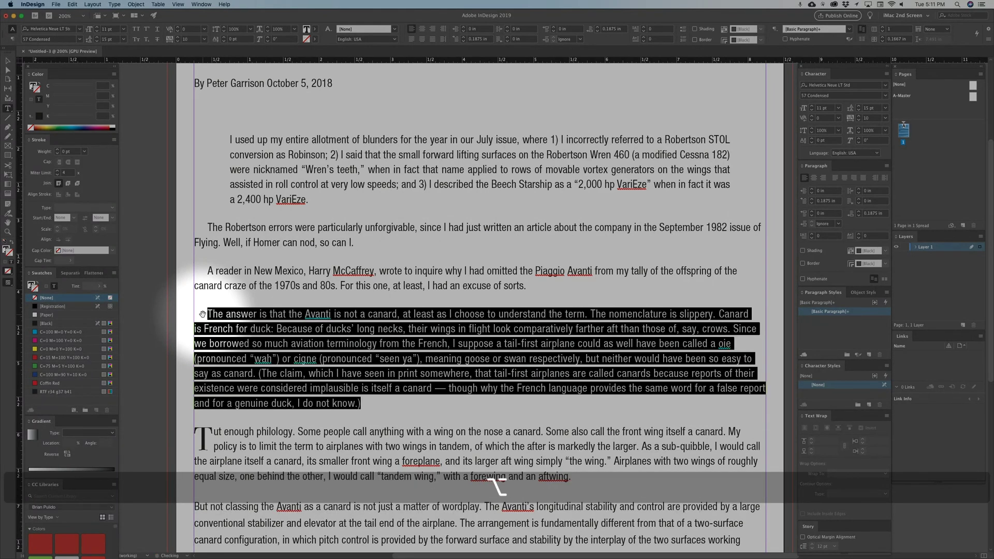
key("alt+Right")
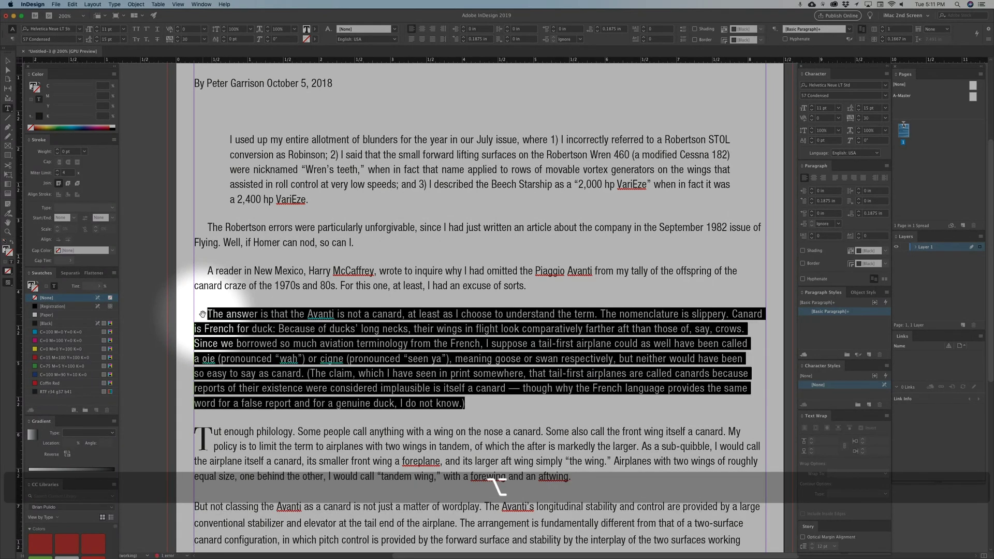
key("alt+Left")
key("alt+Left")
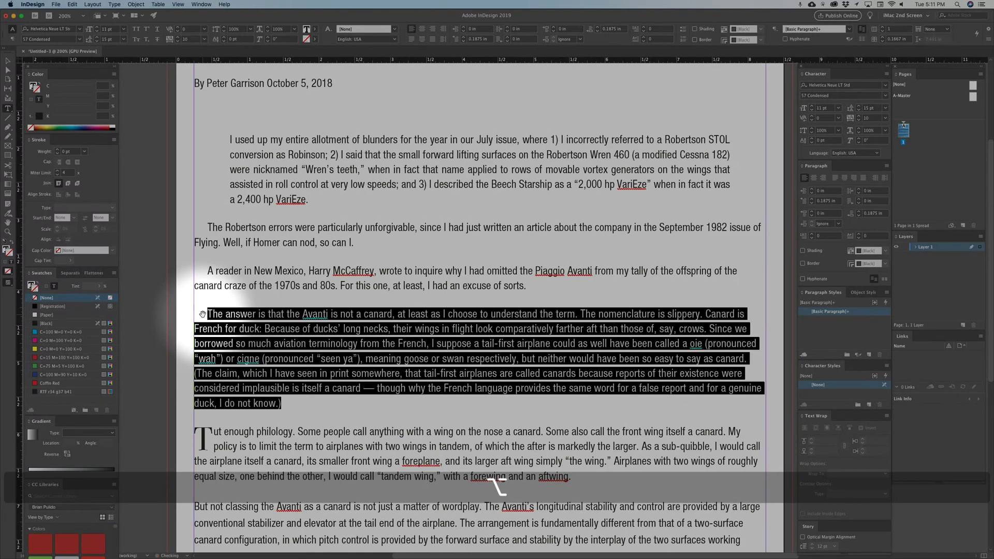
key("alt+Left")
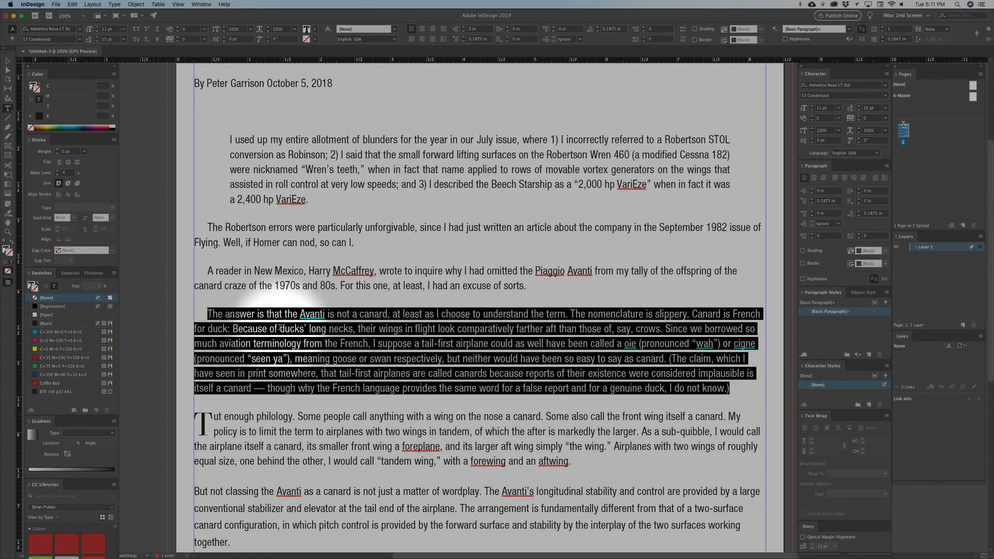
Select the words "I had an excuse of sorts" in the paragraph beginning "A reader in New Mexico", and clear the selection
left_click(537, 286)
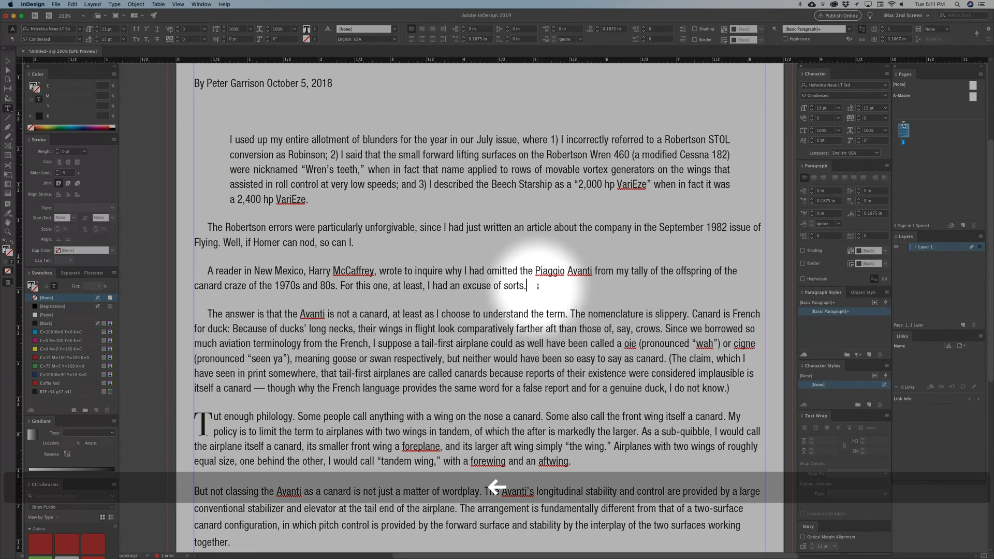
key("super")
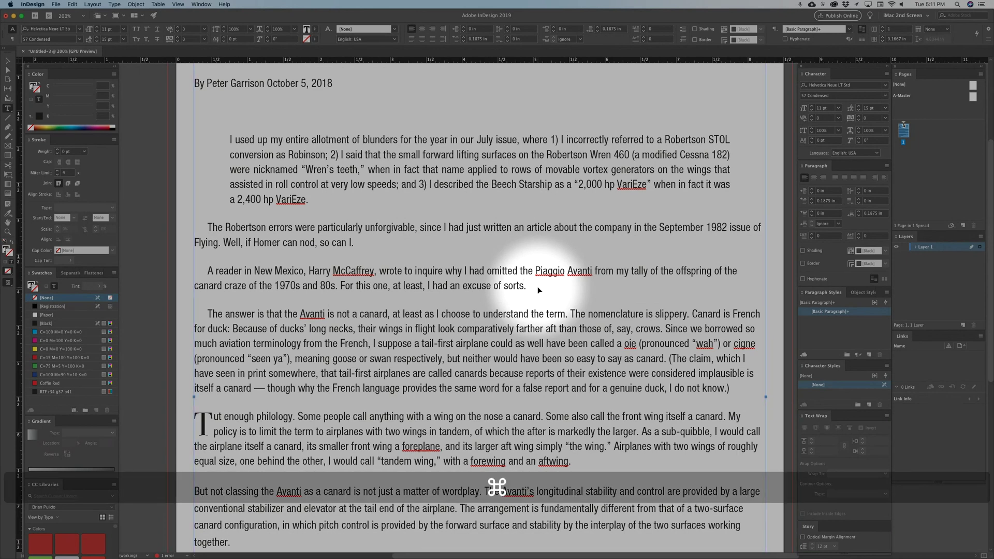
key("super+Left")
key("shift+super+Left")
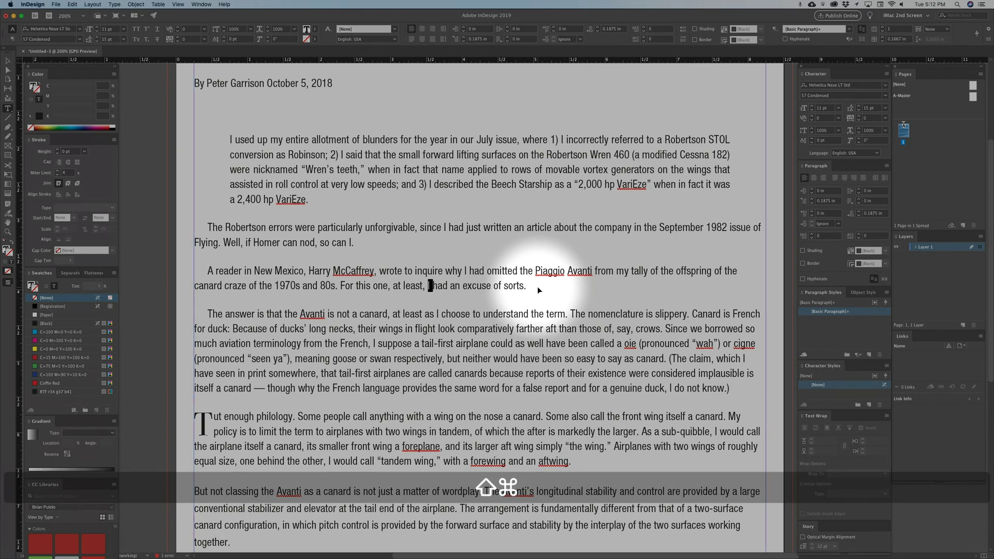
key("shift+super+Right")
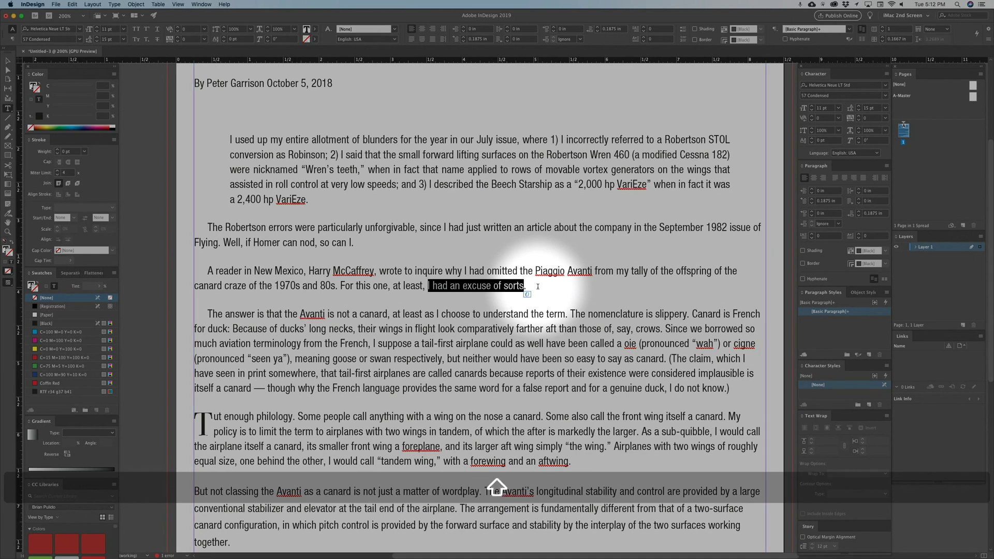
left_click(526, 293)
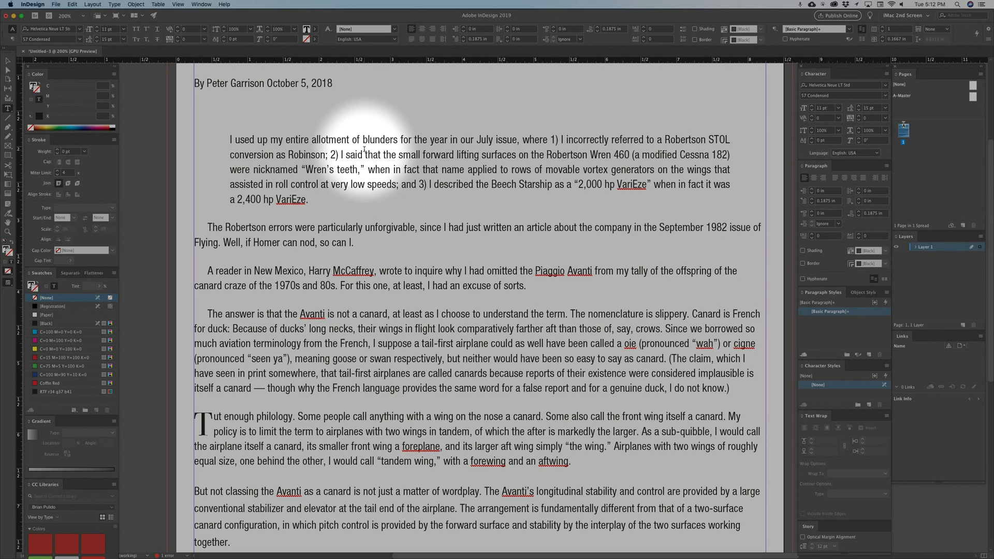
Select the title line "The Piaggio Avanti is Strange, but Great" and enlarge it to 19 pt
scroll(365, 150, "up", 5)
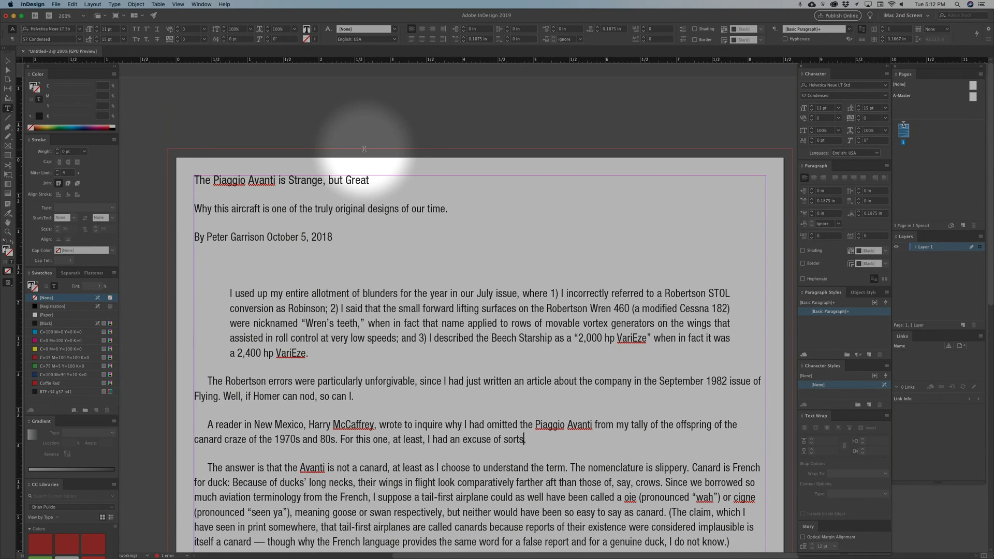
left_click(365, 150)
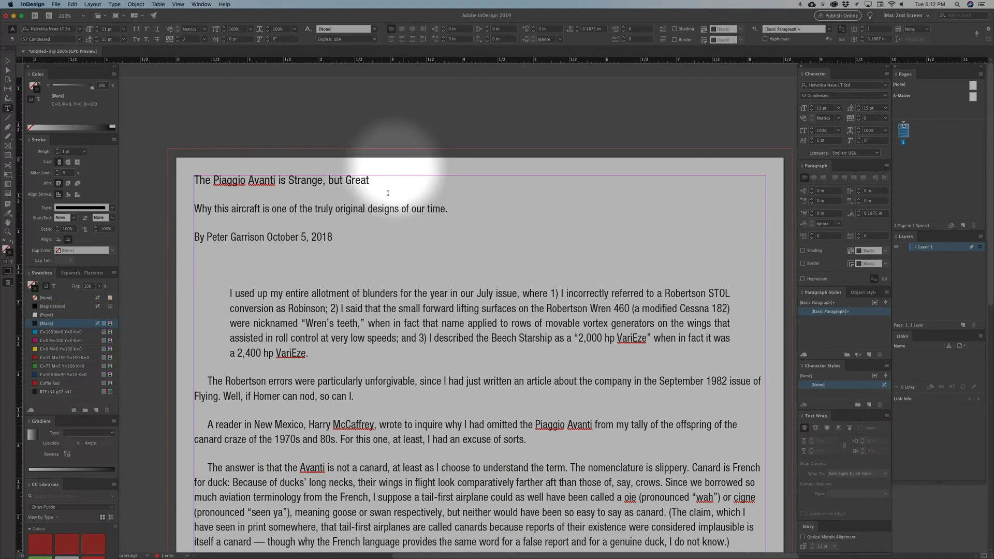
left_click_drag(370, 182, 193, 180)
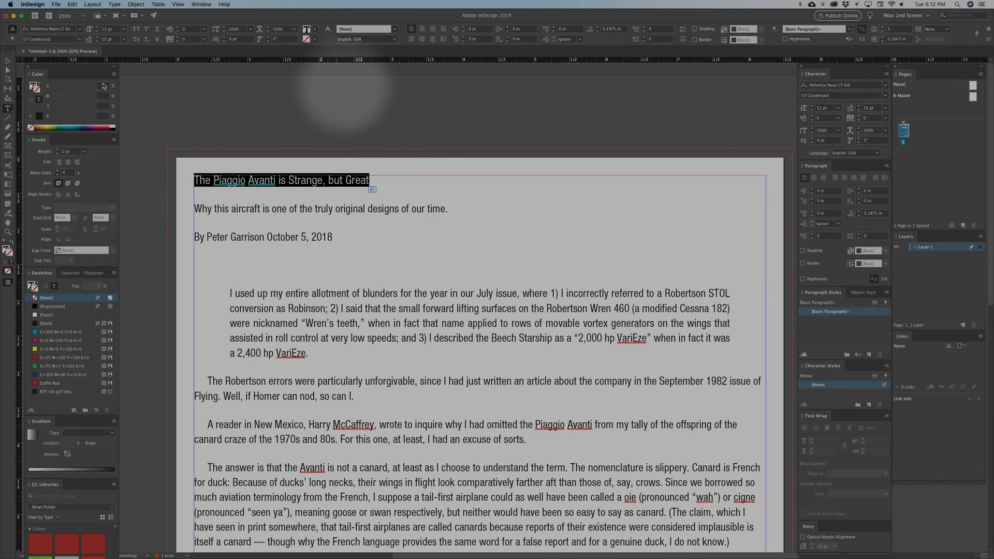
left_click(95, 28)
left_click(95, 28)
left_click(96, 28)
left_click(95, 28)
left_click(96, 28)
left_click(96, 28)
left_click(96, 28)
left_click(441, 157)
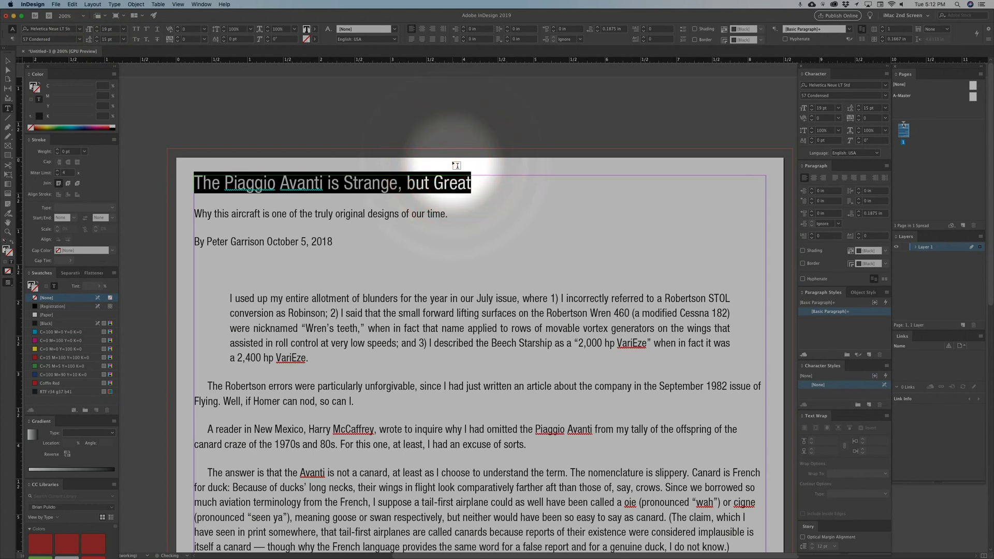
Enlarge the selected title line to 30 pt
key("super+shift+period")
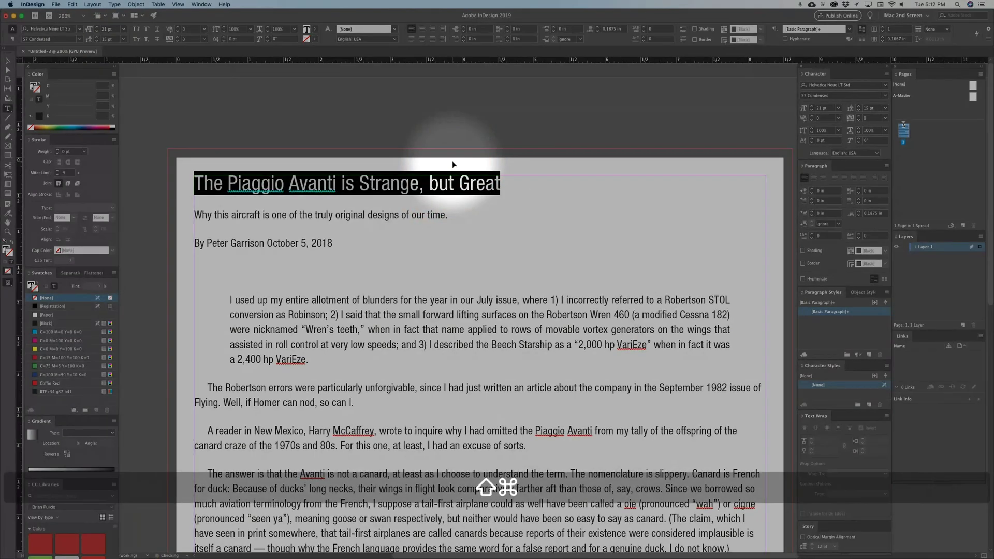
key("super+shift+period")
key("super+shift+period")
key("super+shift+period")
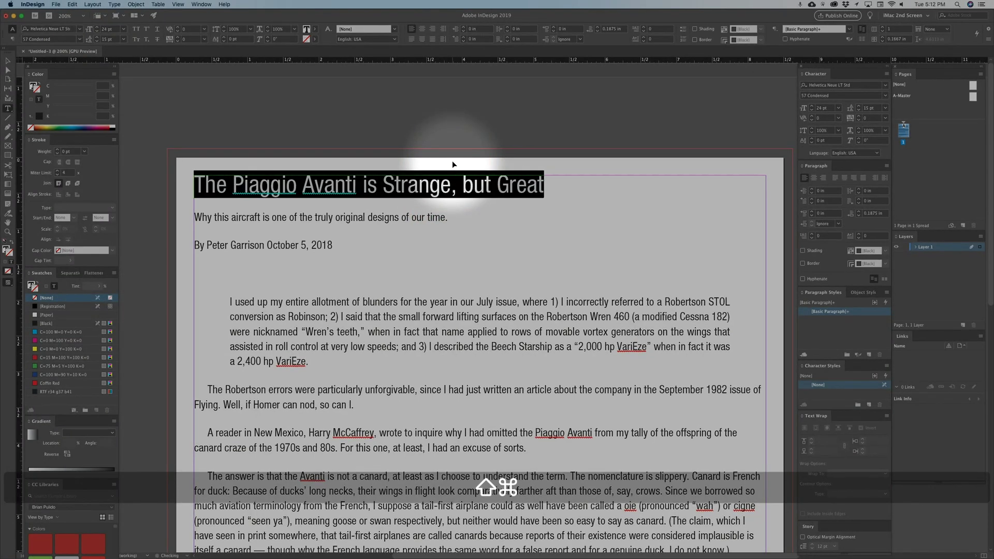
key("super+shift+period")
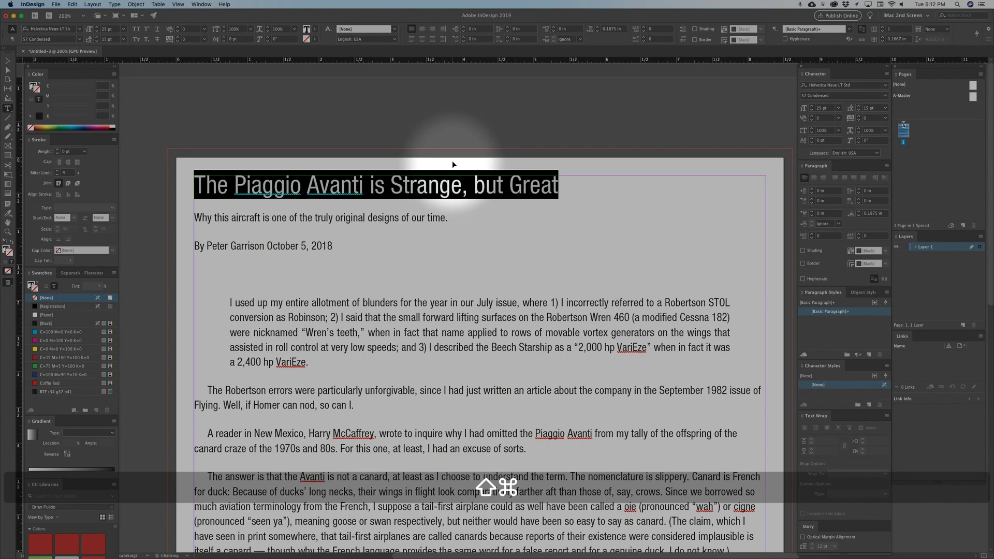
key("super+shift+period")
key("super+shift+period")
key("super+shift+period")
key("super+shift+period")
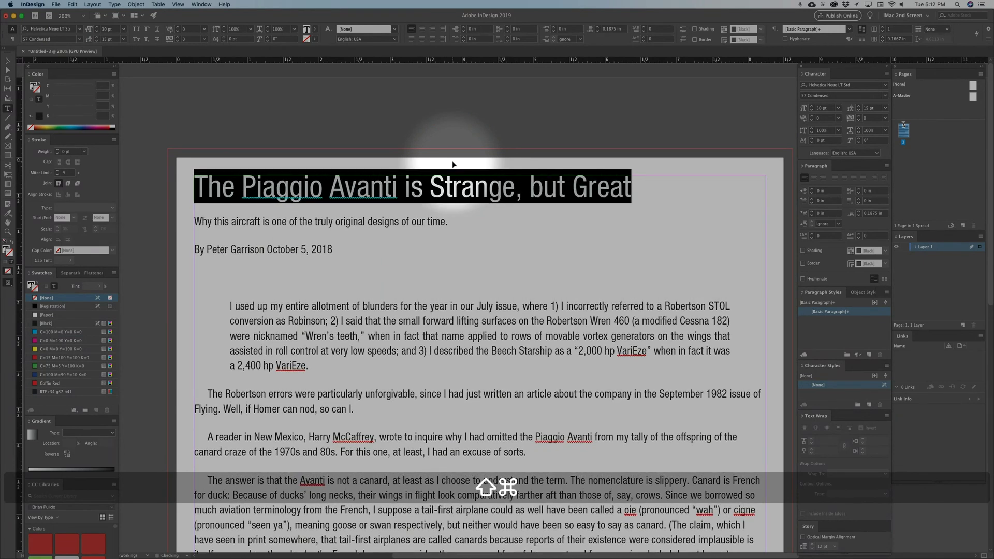
Reduce the font size of the selected title line to 17 pt
key("super+shift+comma")
key("super+shift+comma")
key("super+shift+comma")
key("super+shift+comma")
key("super+shift+comma")
key("super+shift+comma")
key("super+shift+comma")
key("super+shift+comma")
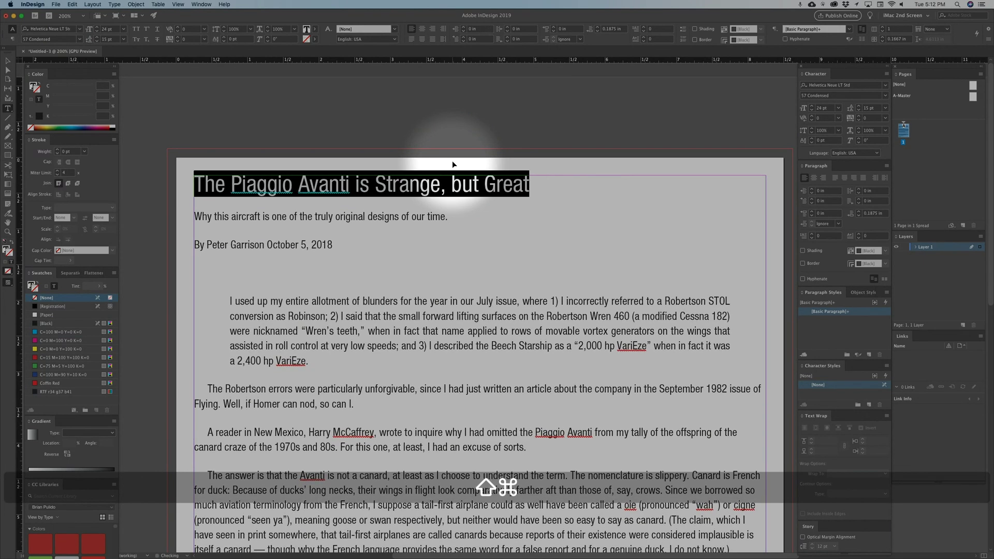
key("super+shift+comma")
key("super+shift+comma")
key("super+shift+comma")
key("super+shift+comma")
key("super+shift+comma")
key("super+shift+comma")
key("super+shift+comma")
key("super+shift+comma")
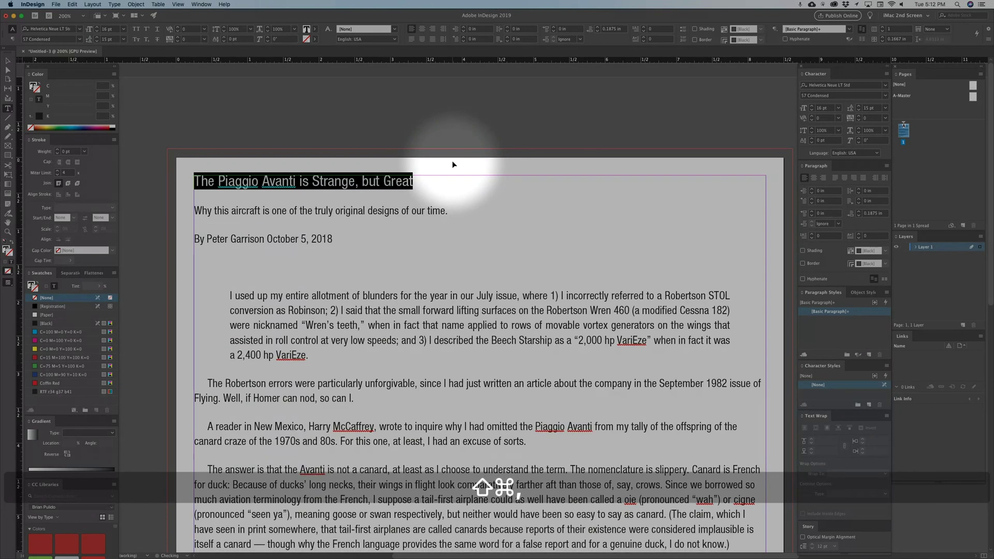
key("super+shift+period")
key("super+shift+period")
key("super+shift+period")
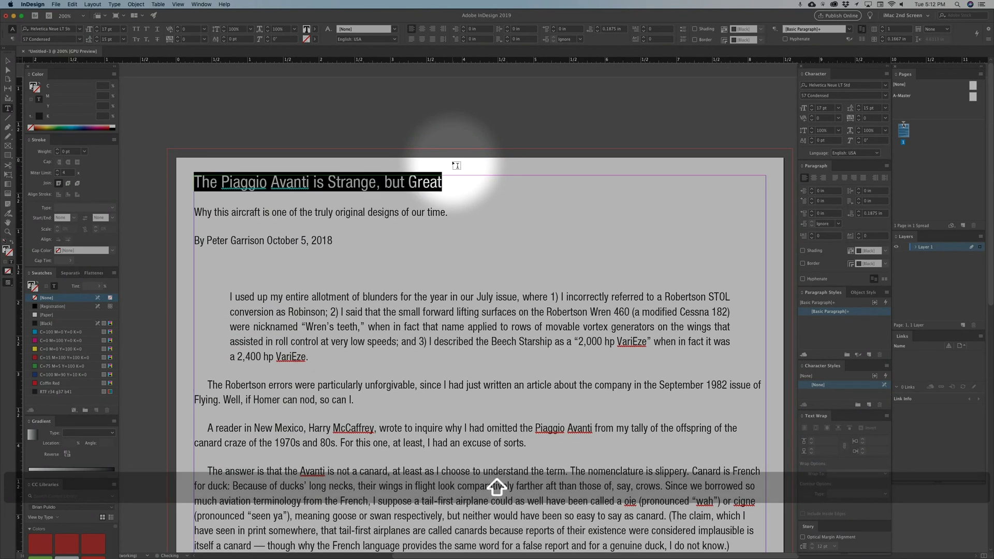
Try looser leading on the indented paragraph beginning "I used up my entire allotment" and return it to 15 pt
left_click(211, 298)
triple_click(211, 299)
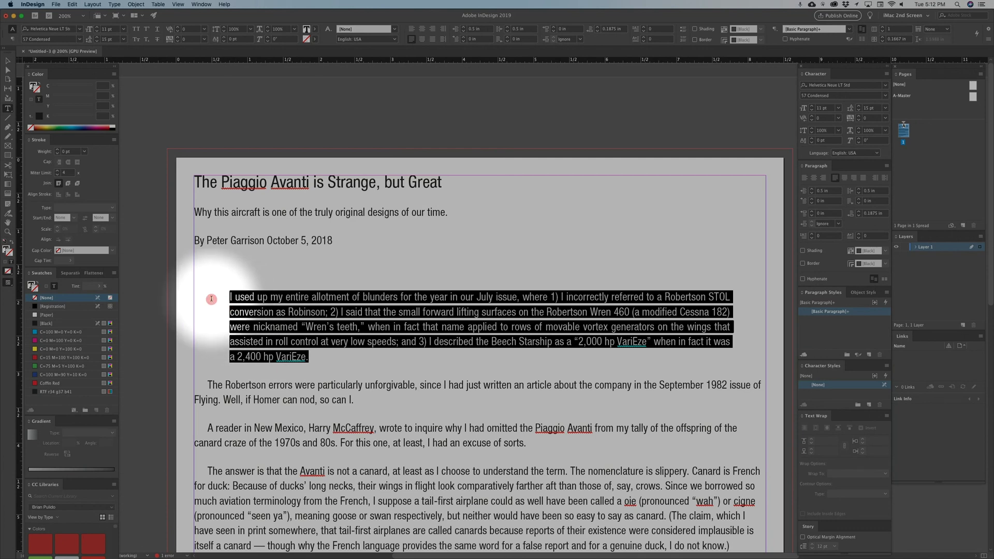
key("alt")
key("alt+Down")
key("alt+Down")
key("alt+Down")
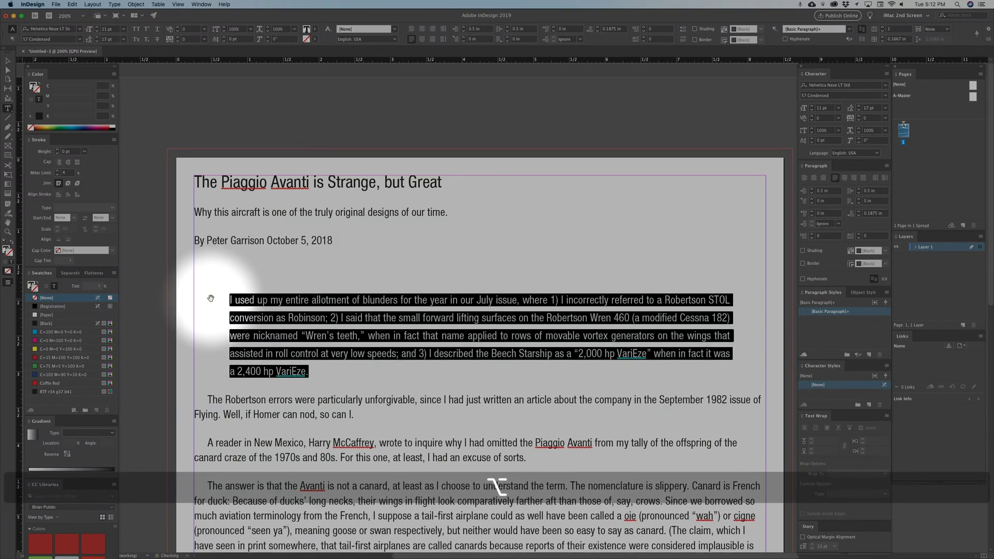
key("alt+Up")
key("alt+Up")
key("alt+Up")
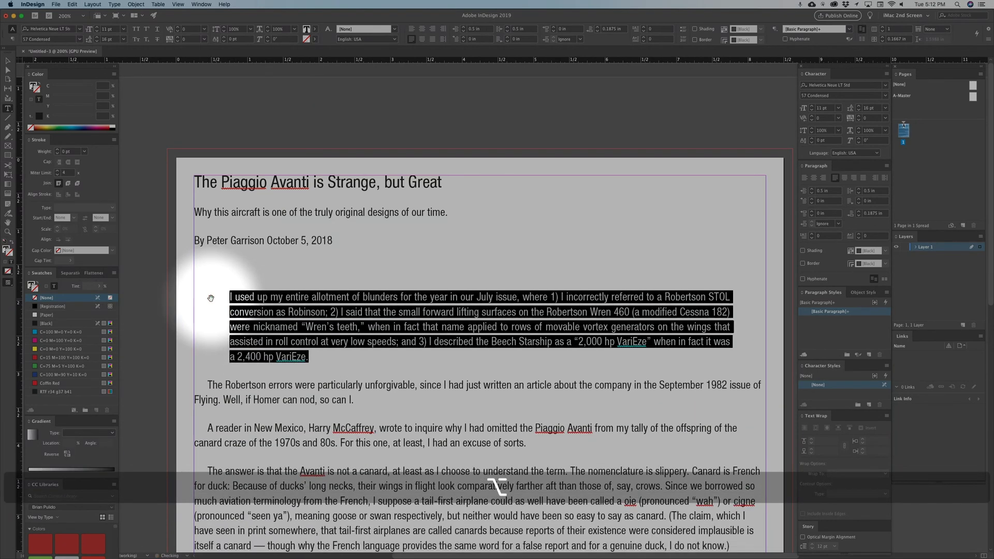
key("alt+Down")
key("alt+Down")
key("alt+Up")
key("alt+Up")
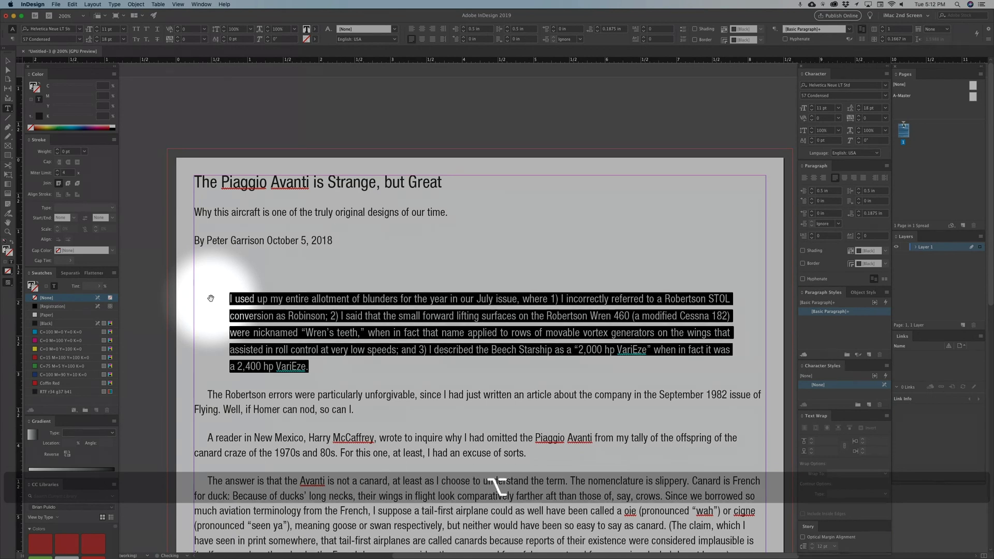
Try wider tracking on the selected indented paragraph and return it to 0
key("alt+Right")
key("alt+Right")
key("alt+Right")
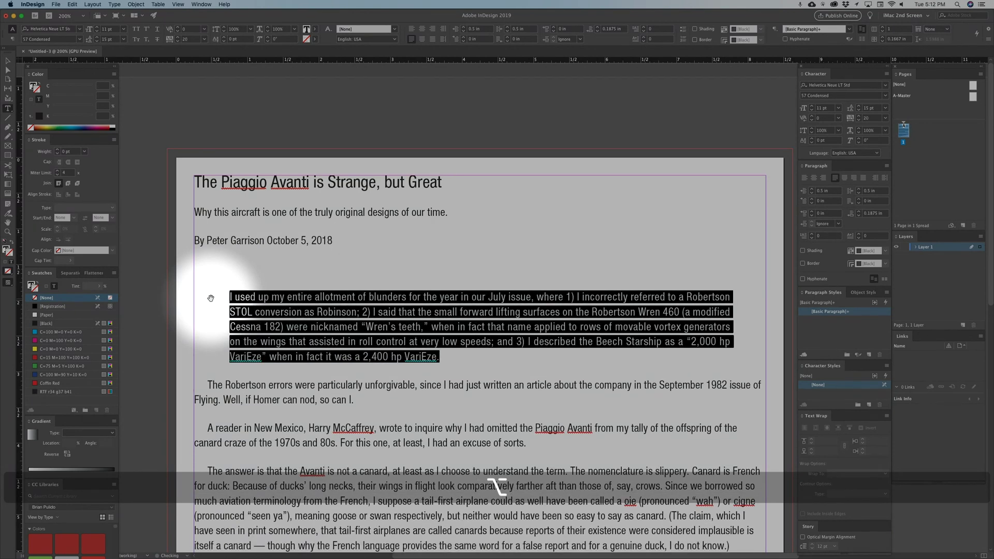
key("alt+Left")
key("alt+Left")
key("alt+Left")
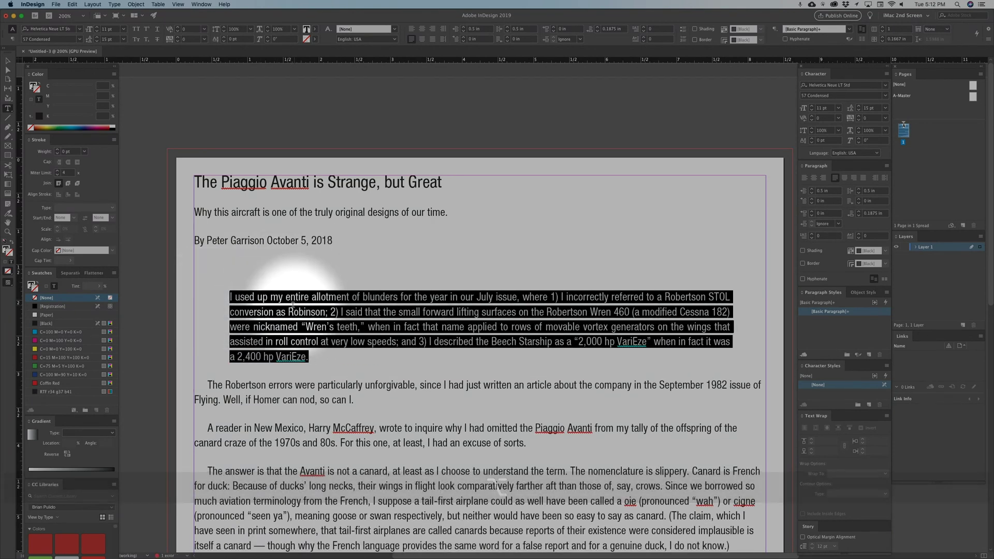
Try adjusting the kerning between the letters "e" and "n" of "entire" in the indented paragraph
left_click(292, 297)
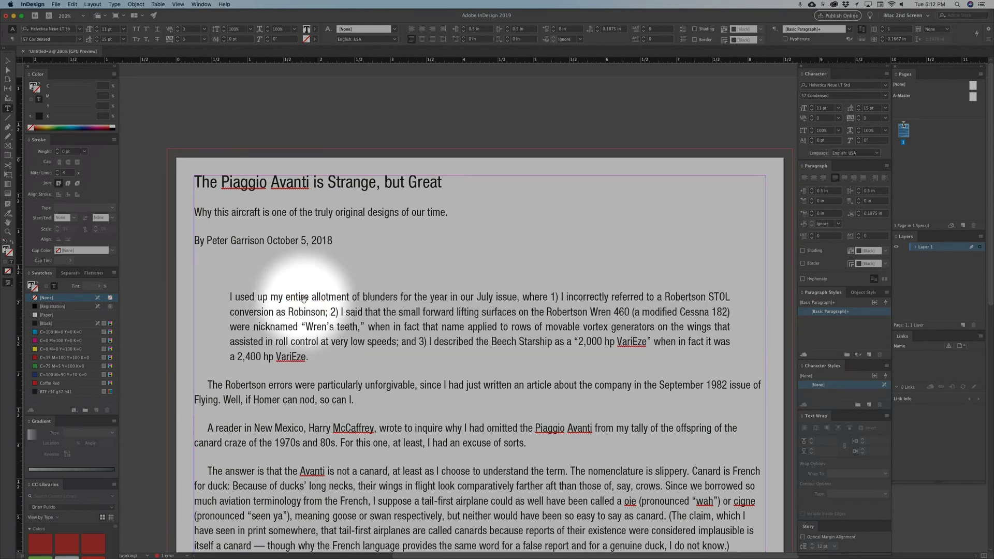
key("alt+Left")
key("alt+Left")
key("alt+Right")
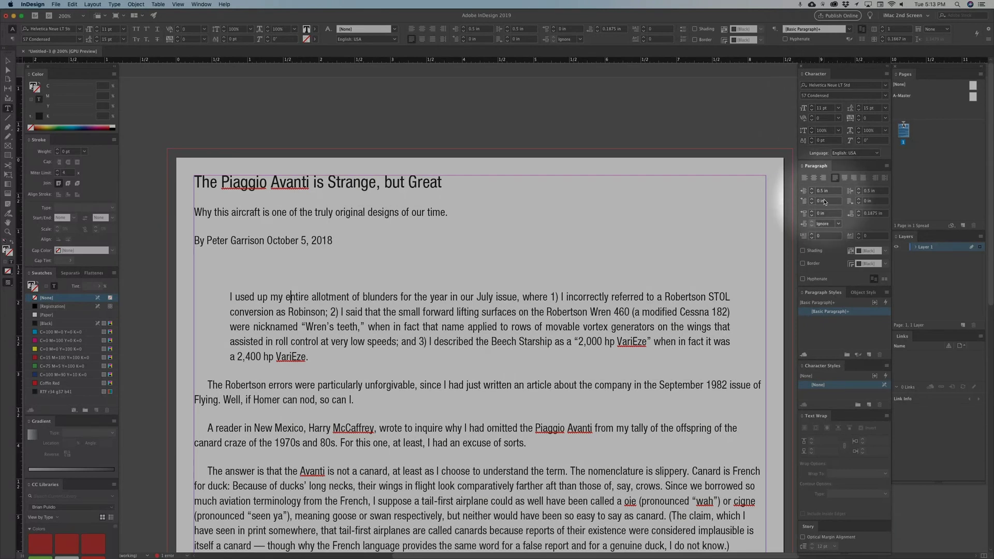
left_click(407, 293)
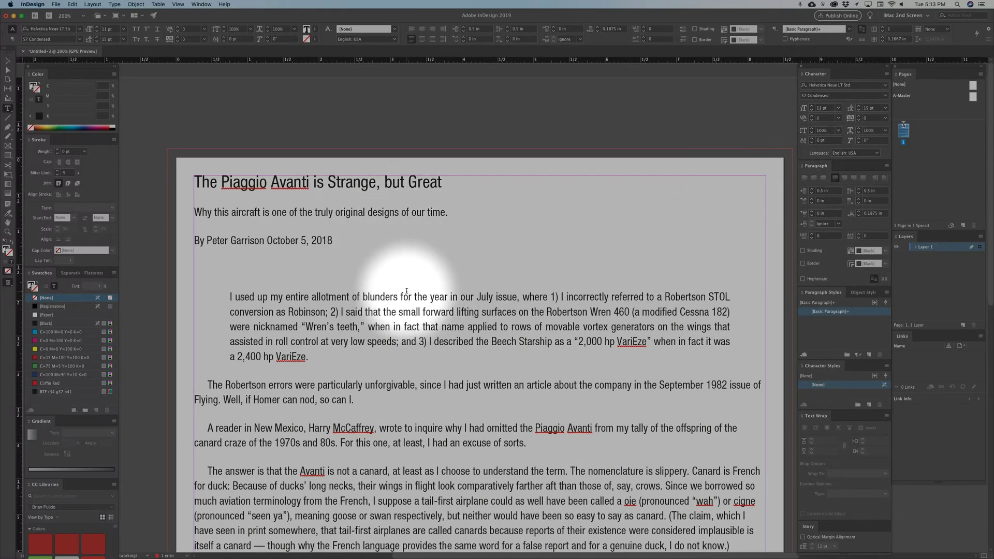